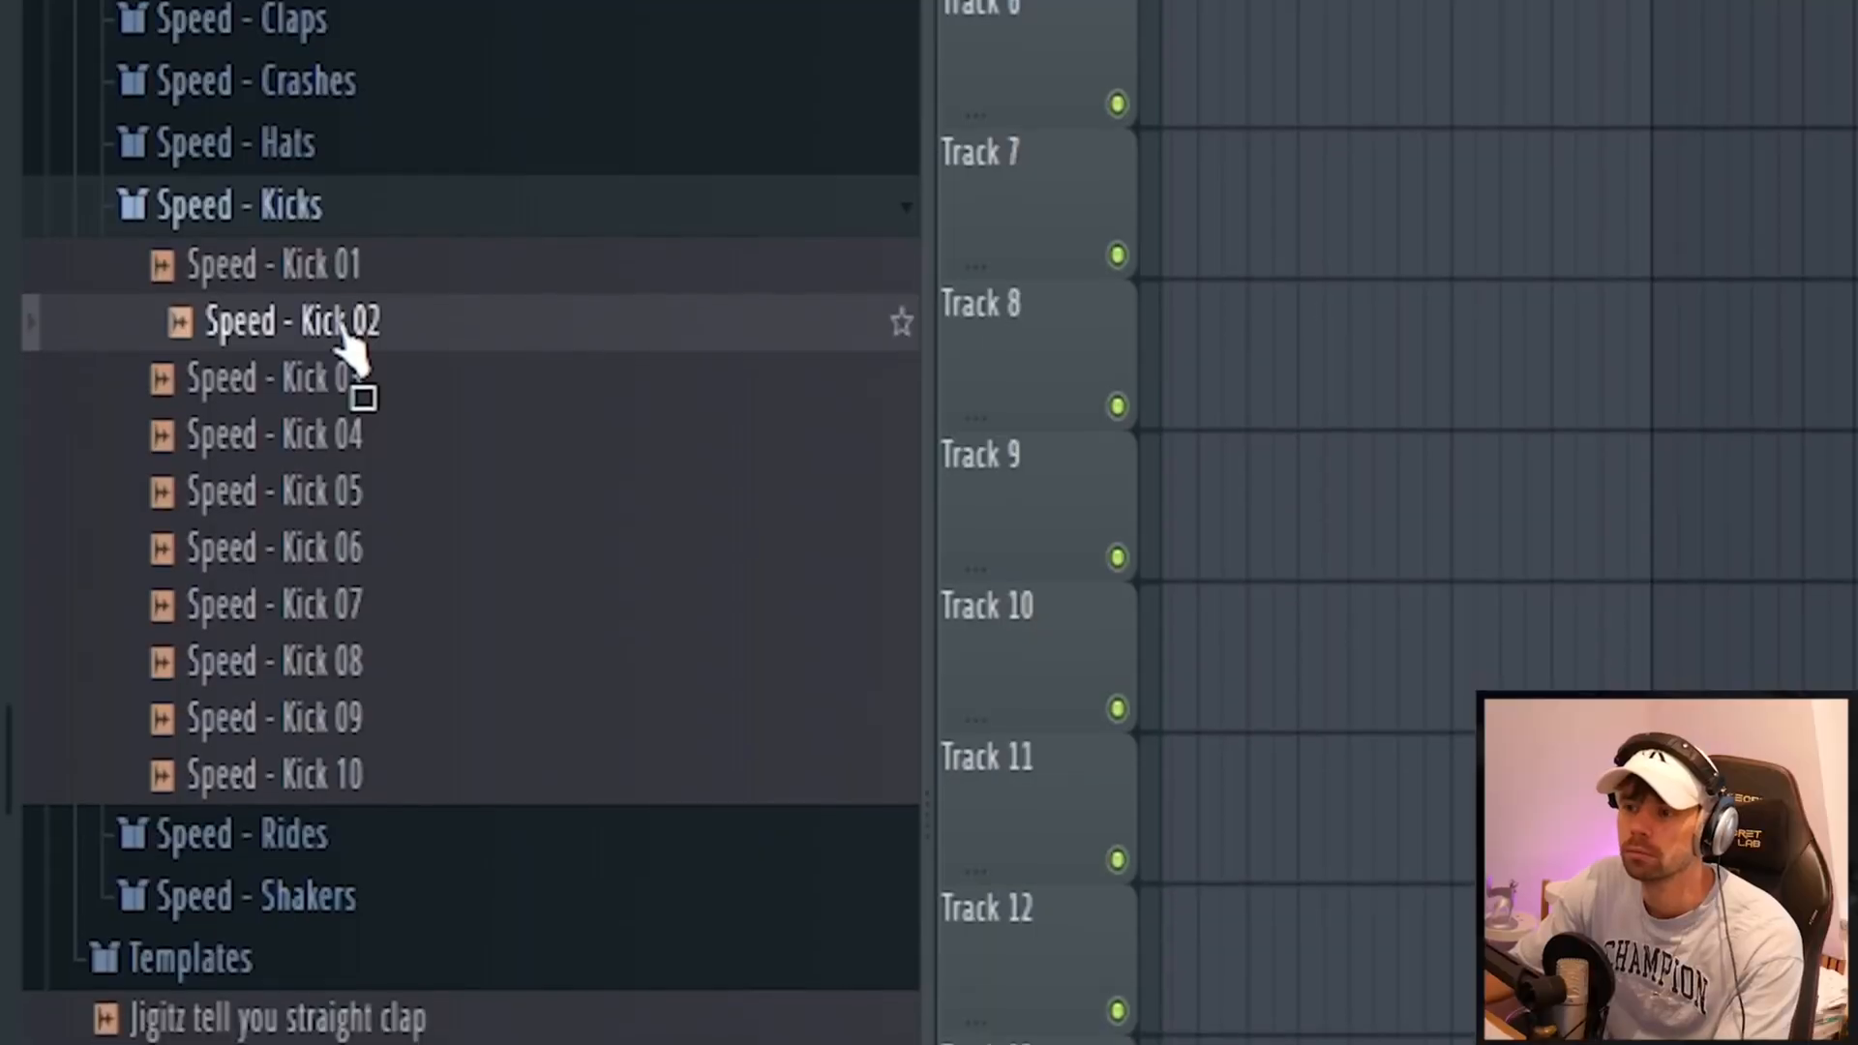
Place the Speed - Kick 02 sample on Track 4 and repeat it on every beat across the section
{"action": "left_click_drag", "start_coordinate": [353, 352], "coordinate": [612, 278]}
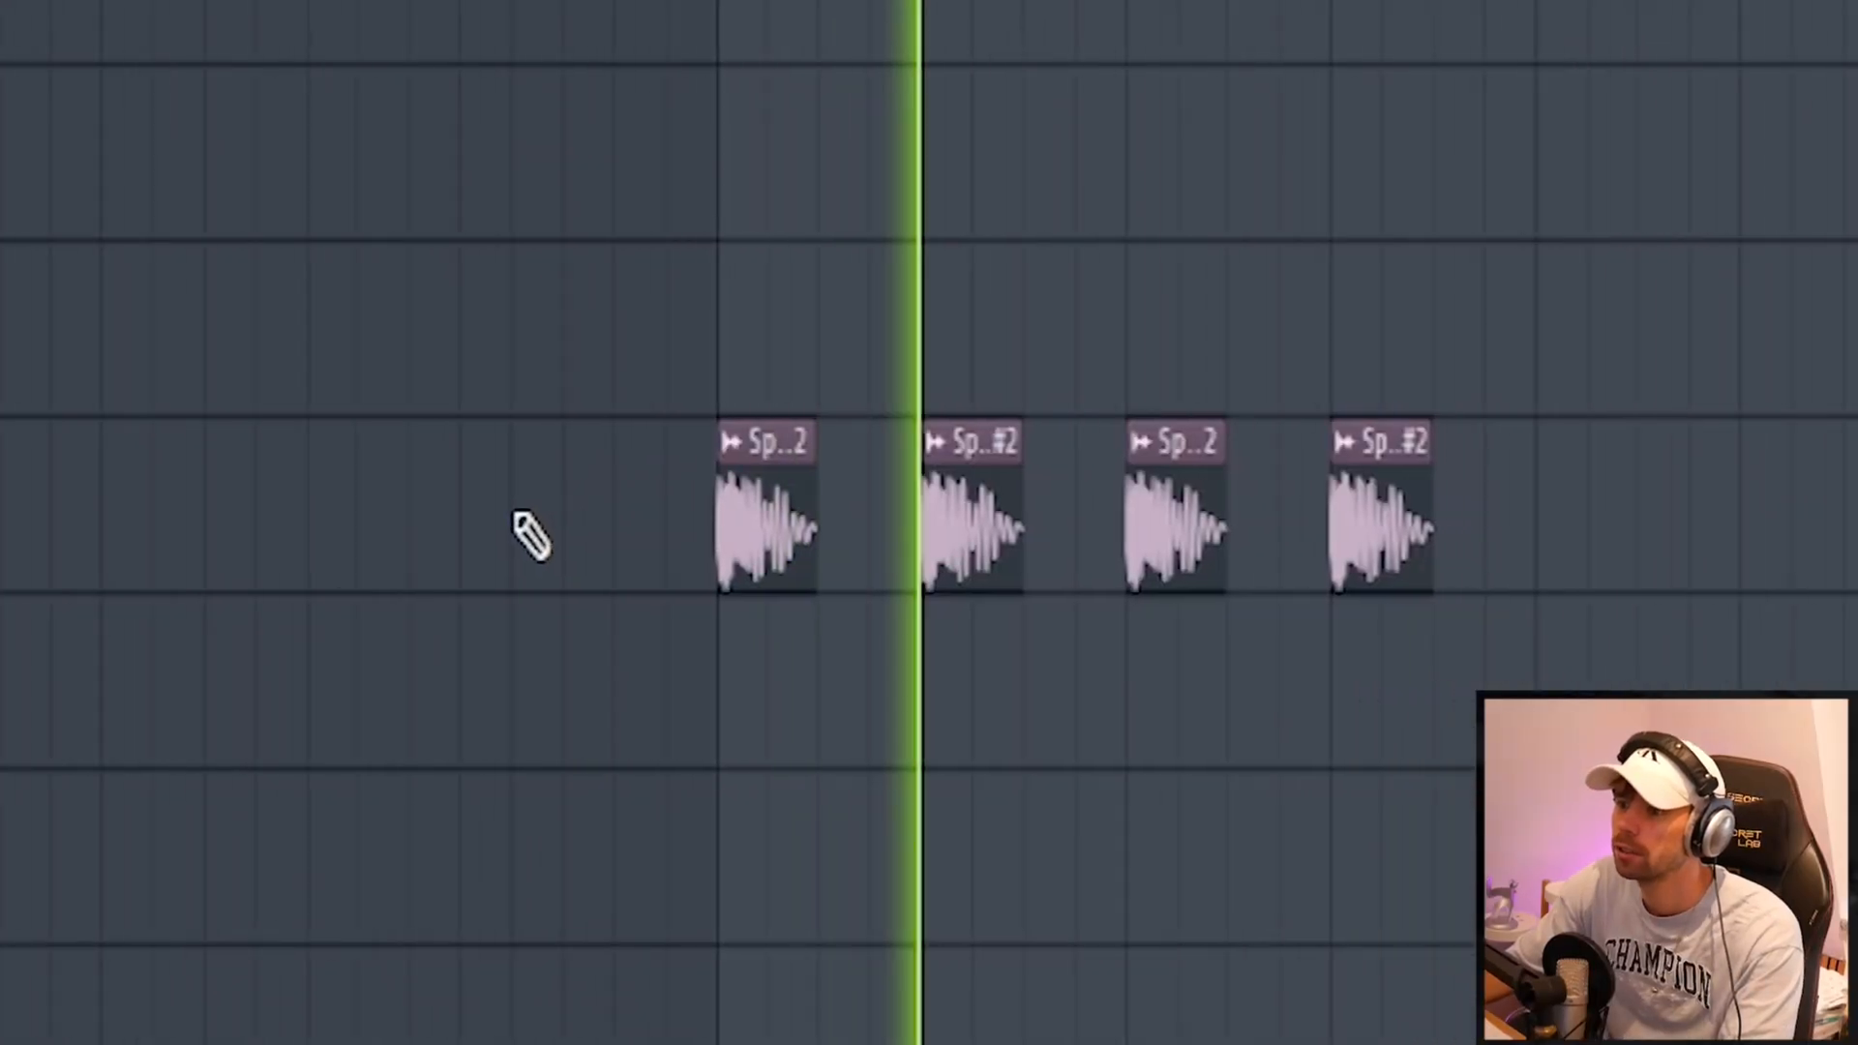
{"action": "left_click_drag", "start_coordinate": [463, 236], "coordinate": [688, 277]}
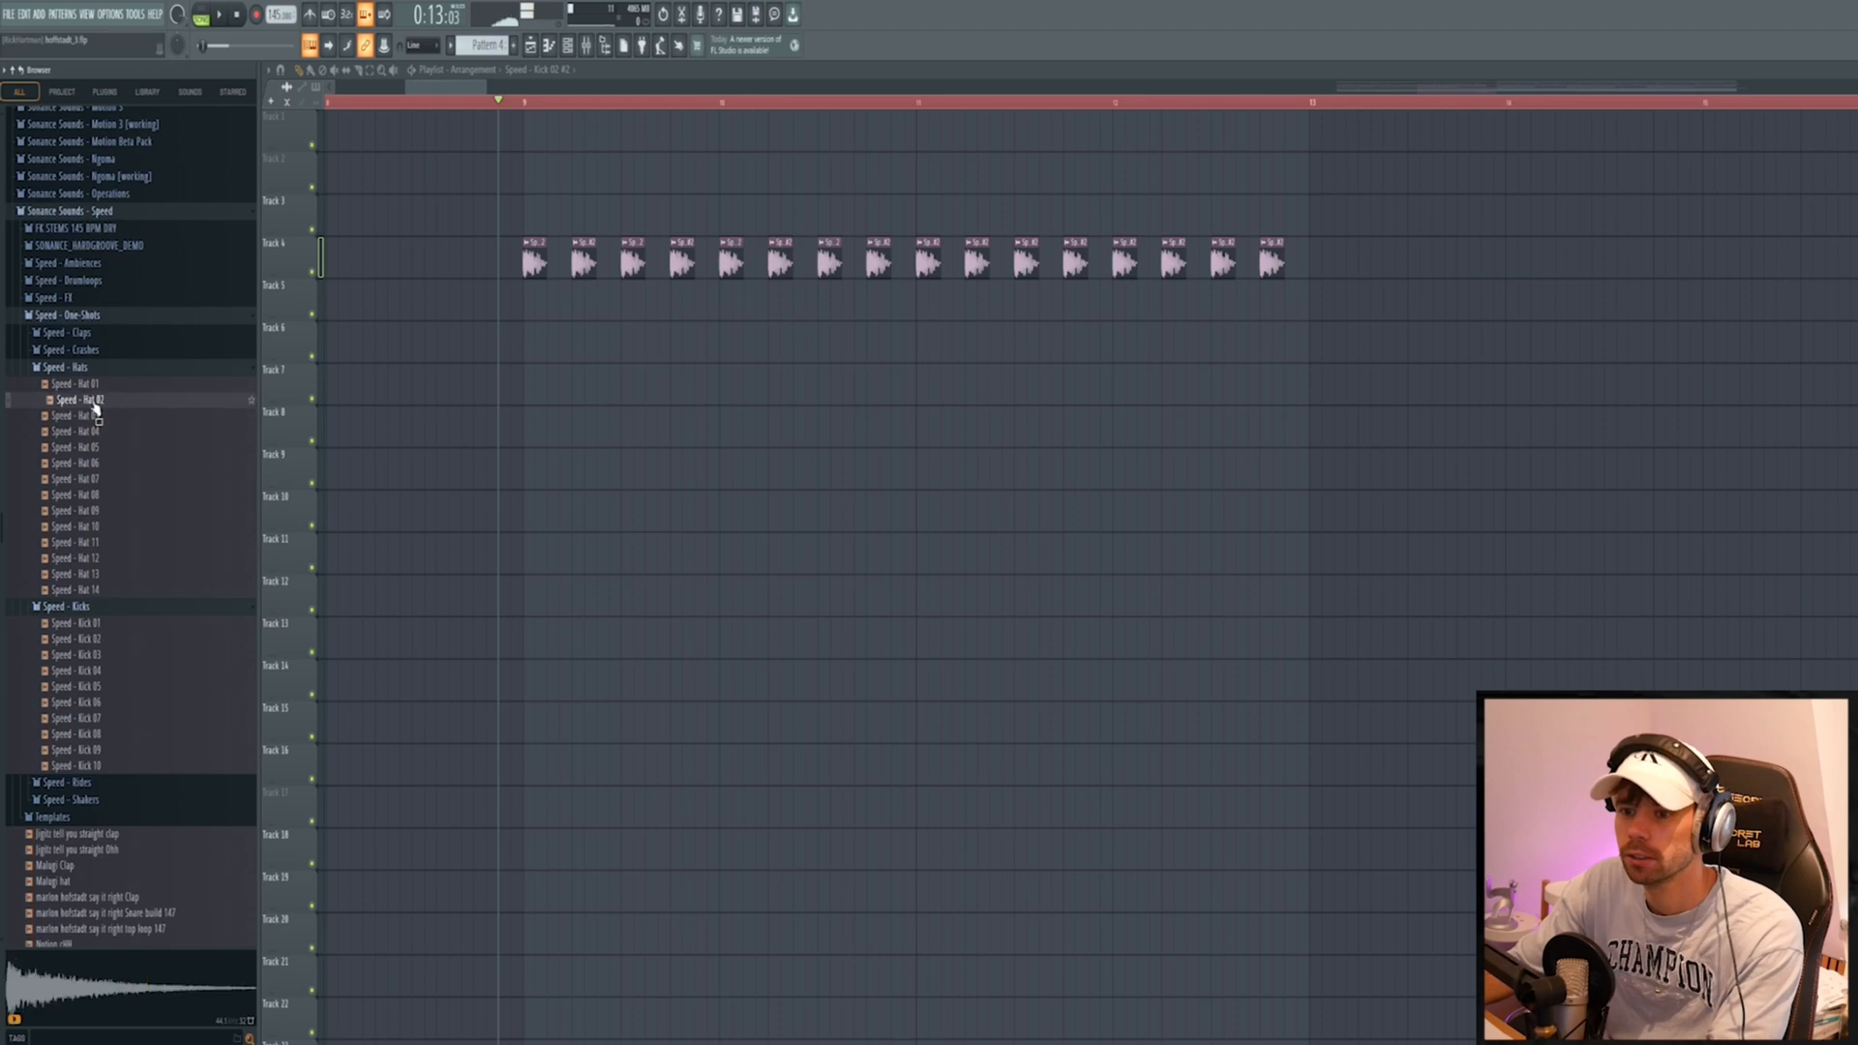
Place Speed - Hat 02 on the offbeats of Track 5, with Speed - Hat 03 replacing the fourth offbeat on Track 6
{"action": "left_click_drag", "start_coordinate": [626, 360], "coordinate": [561, 307]}
{"action": "left_click", "coordinate": [601, 304]}
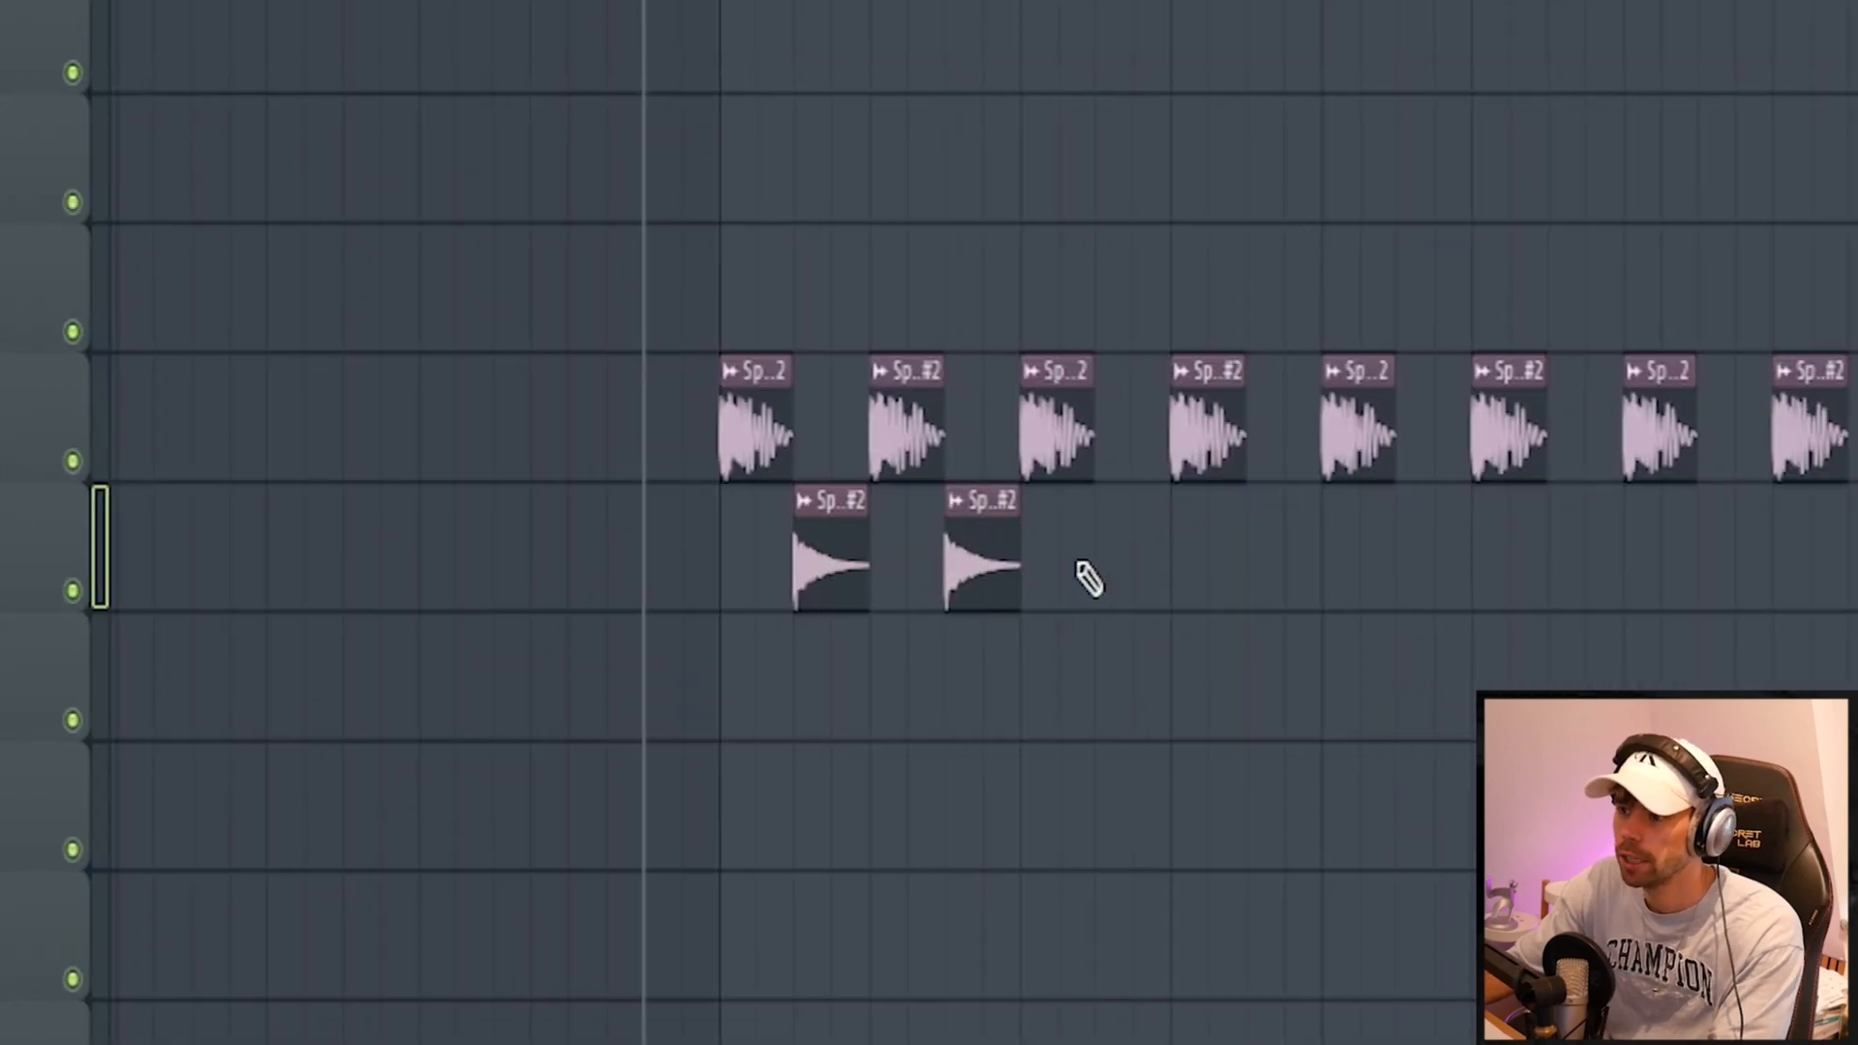
{"action": "left_click", "coordinate": [651, 307]}
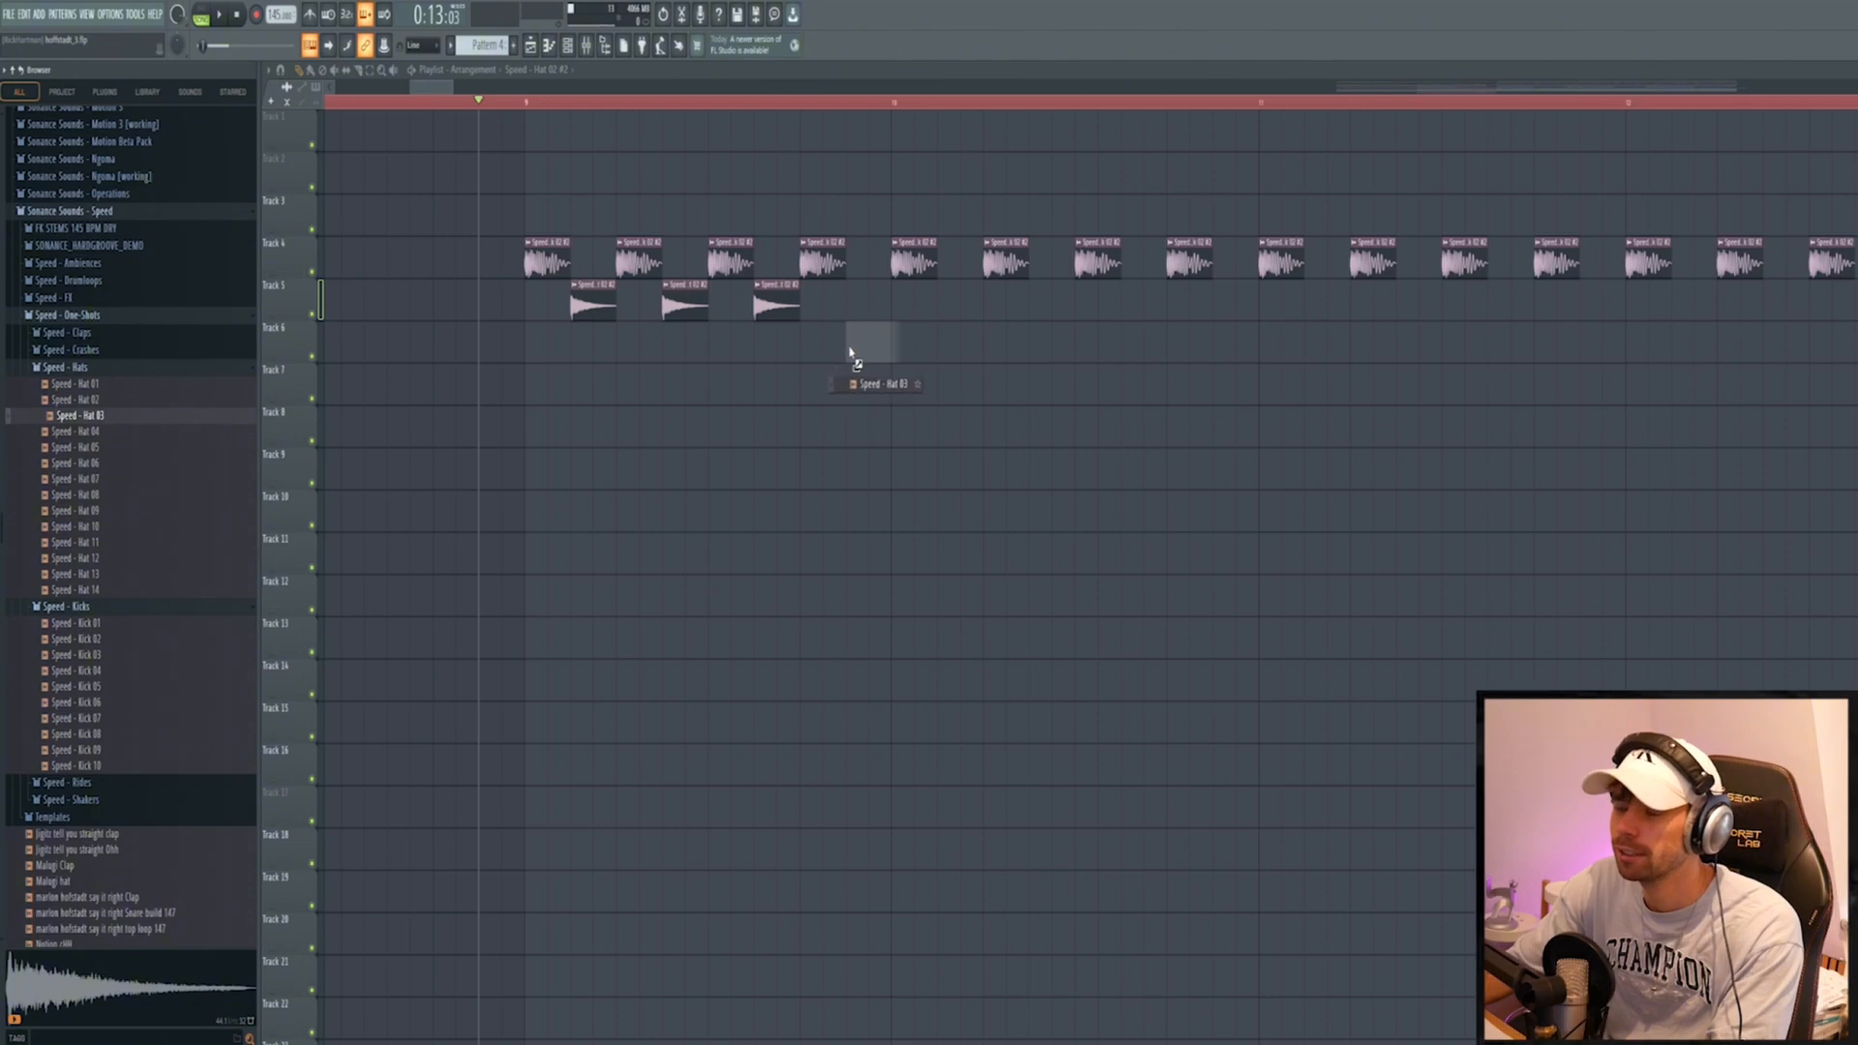
{"action": "key", "text": "space"}
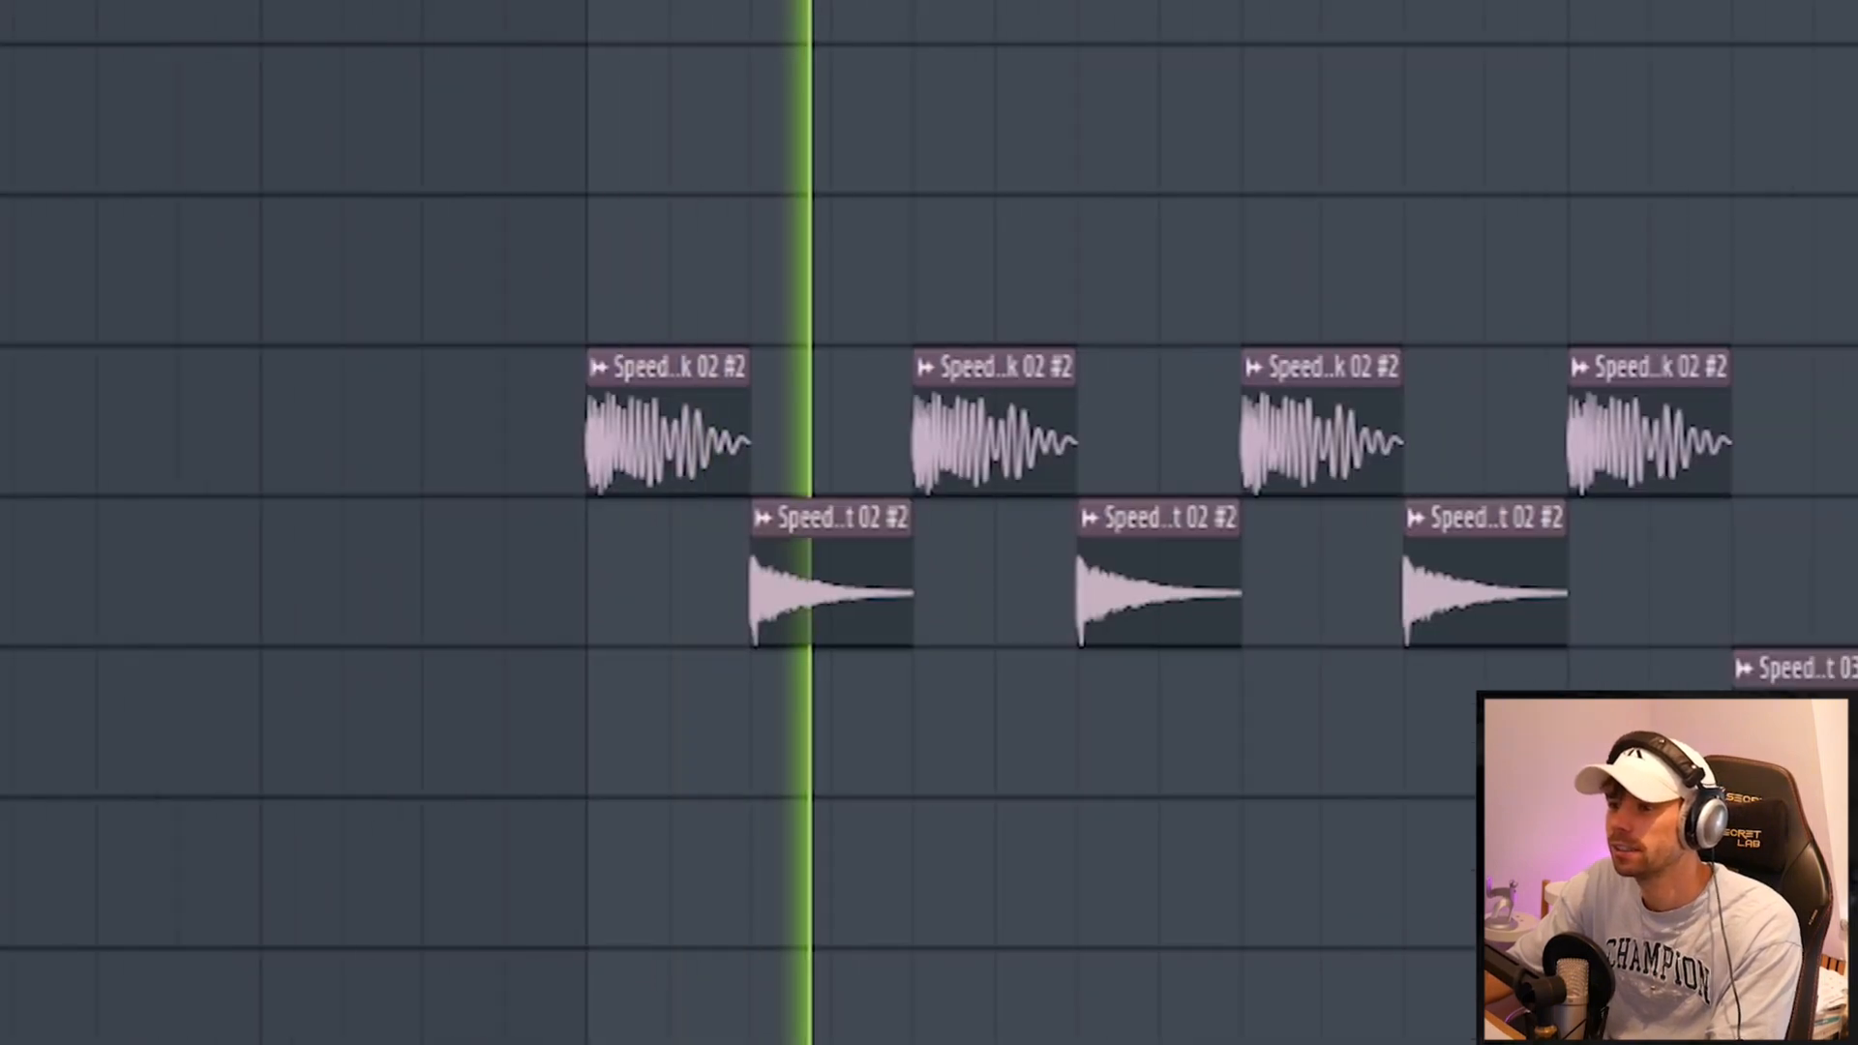
{"action": "left_click_drag", "start_coordinate": [532, 323], "coordinate": [871, 290]}
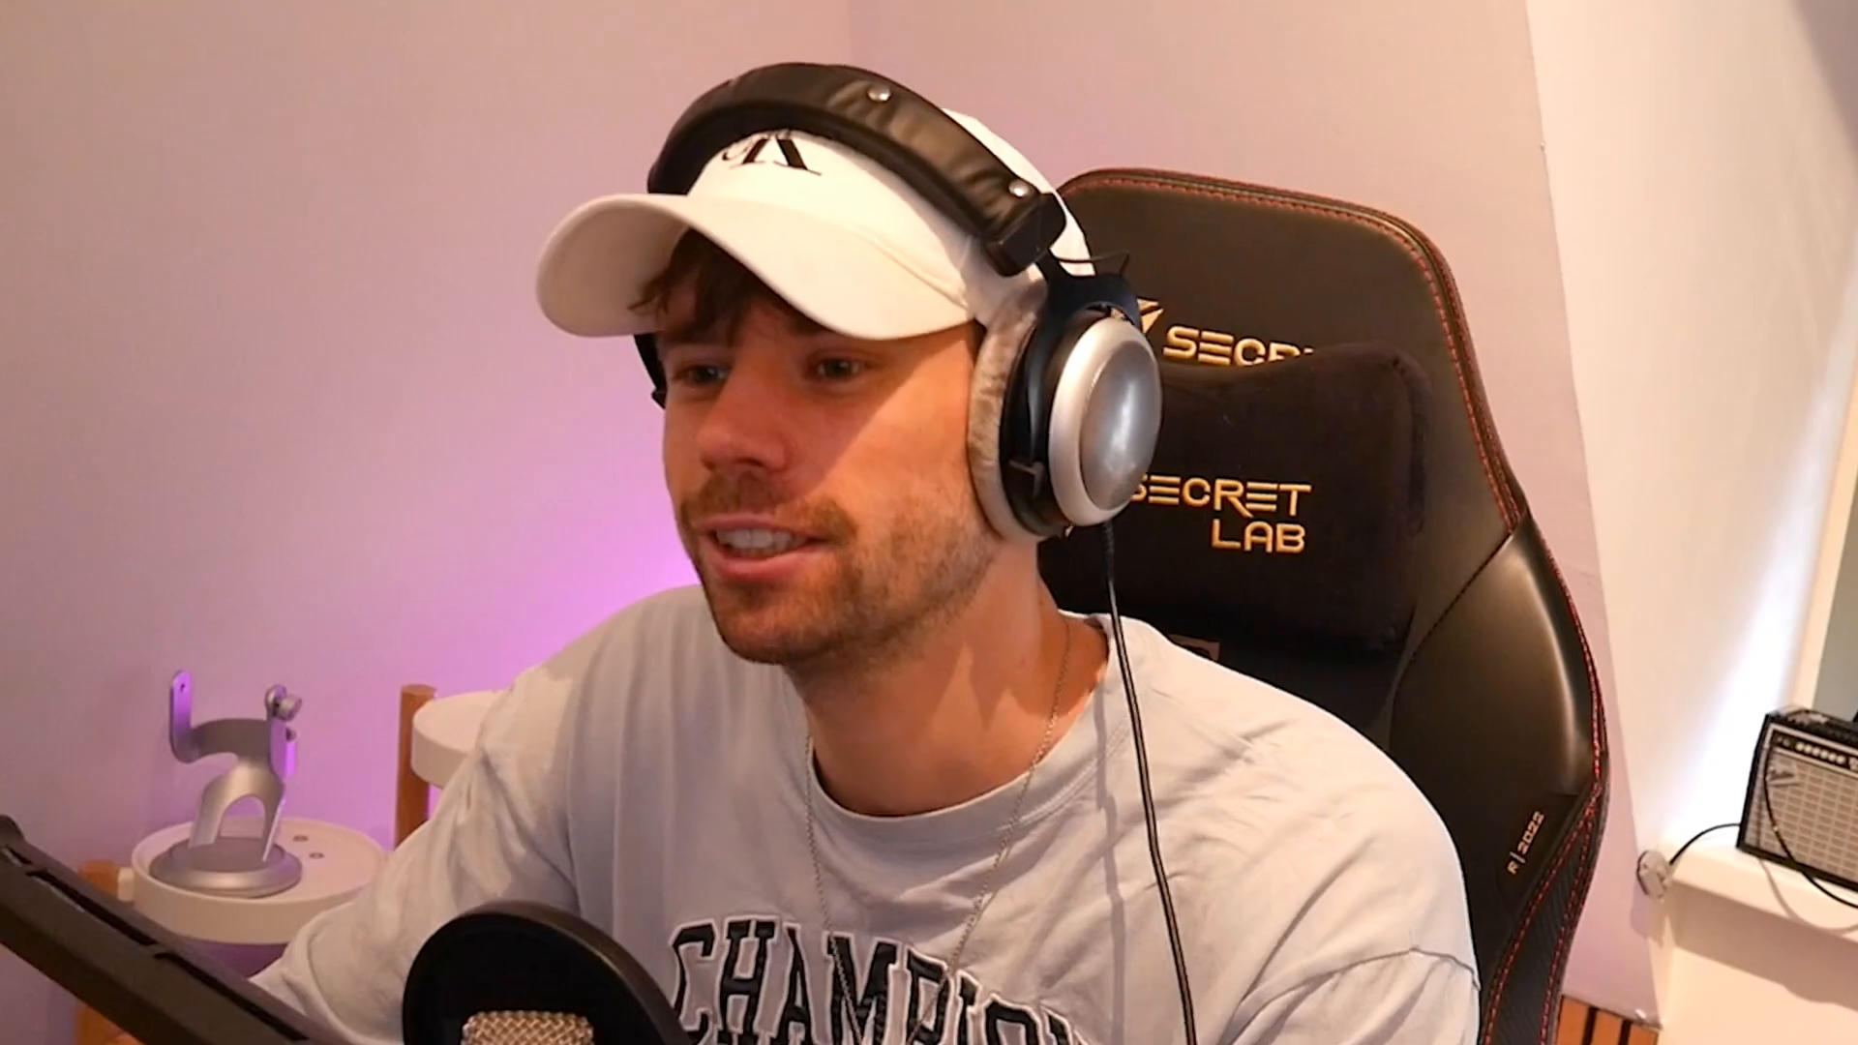
Place the Speed - Clap 02 sample on every second kick on Track 7 and play the beat
{"action": "left_click", "coordinate": [107, 371]}
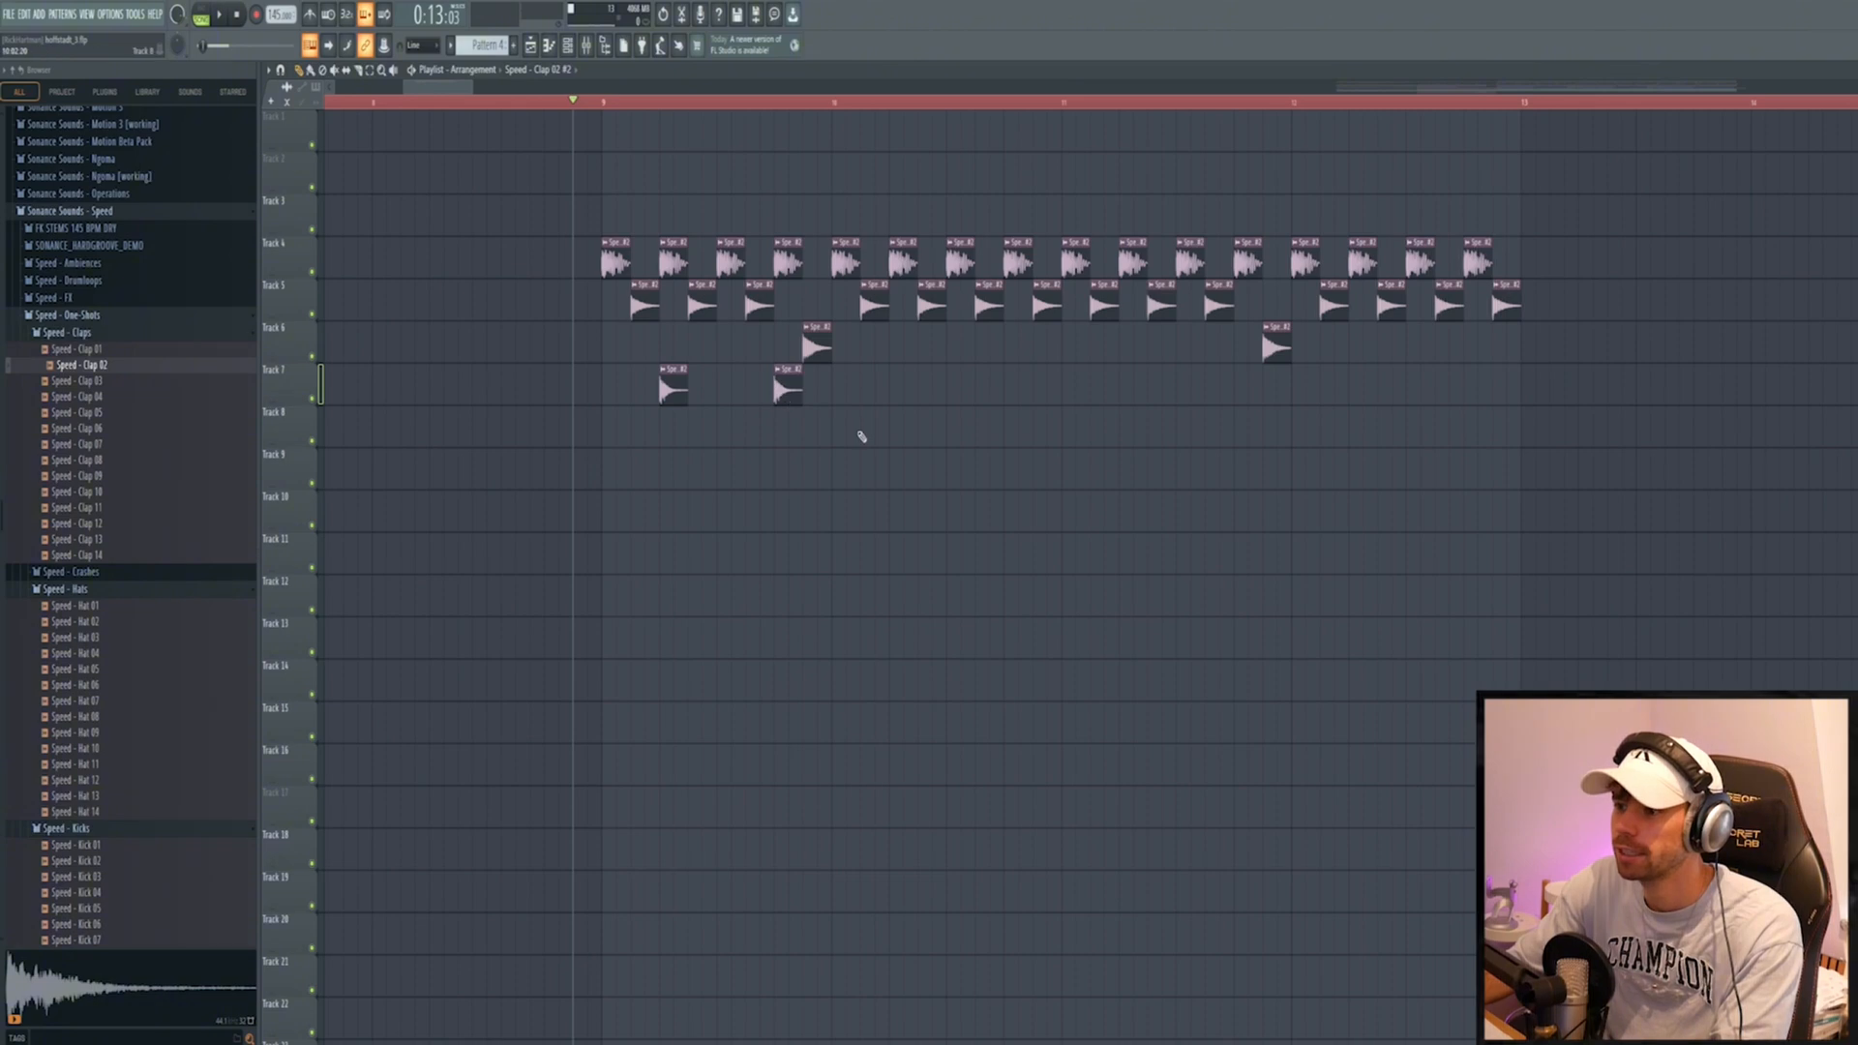
{"action": "key", "text": "space"}
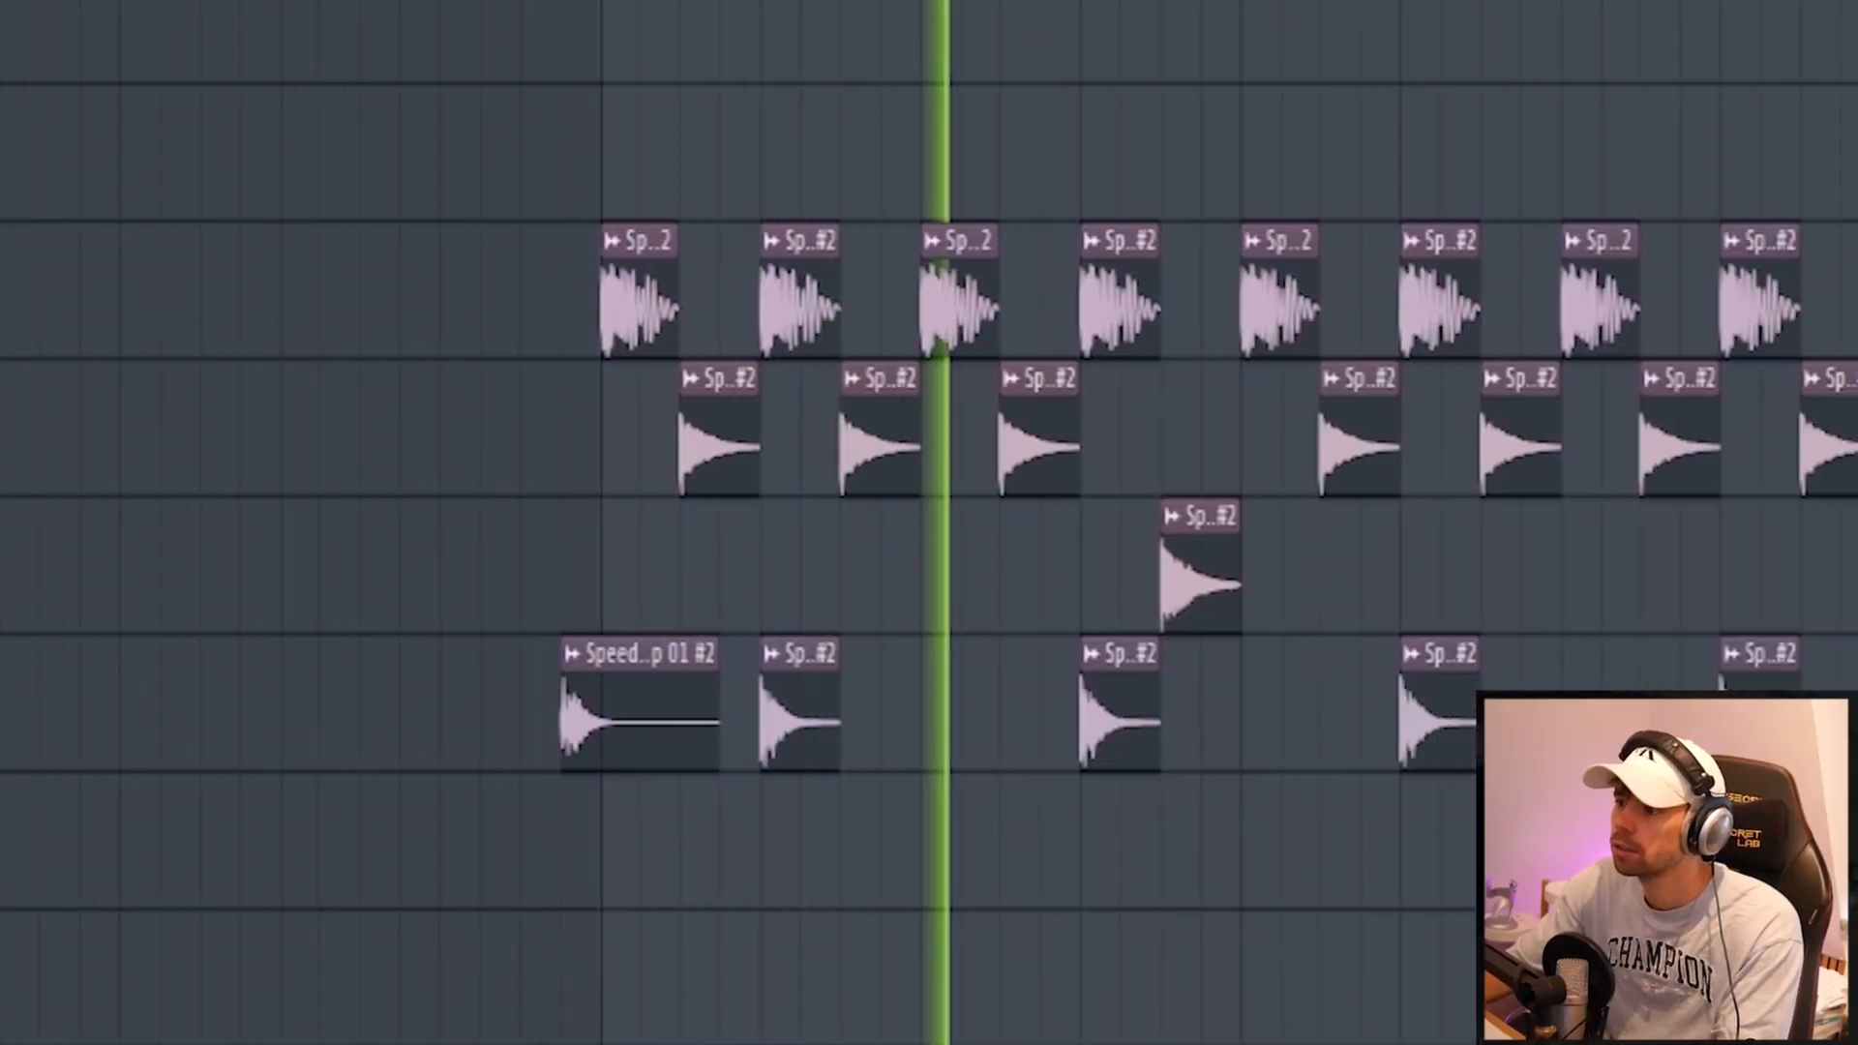
{"action": "scroll", "coordinate": [929, 483], "scroll_direction": "down", "scroll_amount": 2}
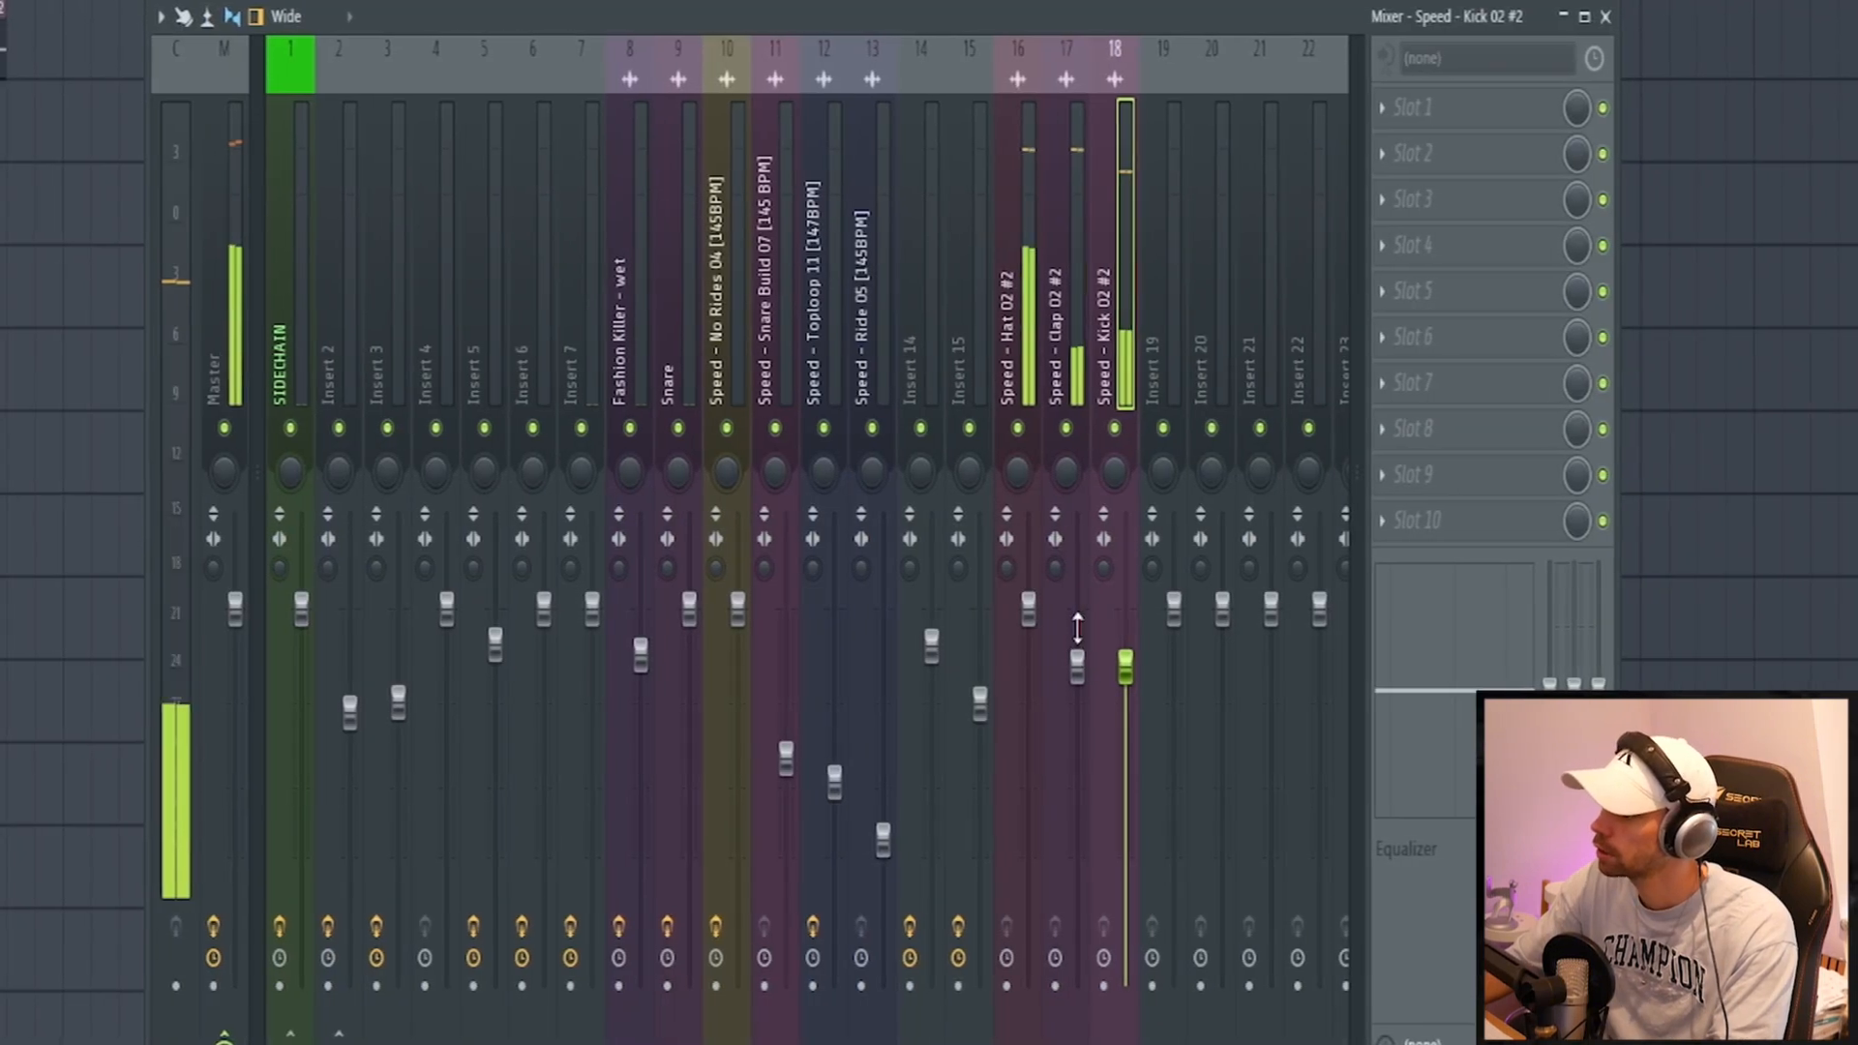
Lower the clap level in the mixer and load FabFilter Pro-C 2 on the drum bus track
{"action": "left_click_drag", "start_coordinate": [1083, 628], "coordinate": [1039, 663]}
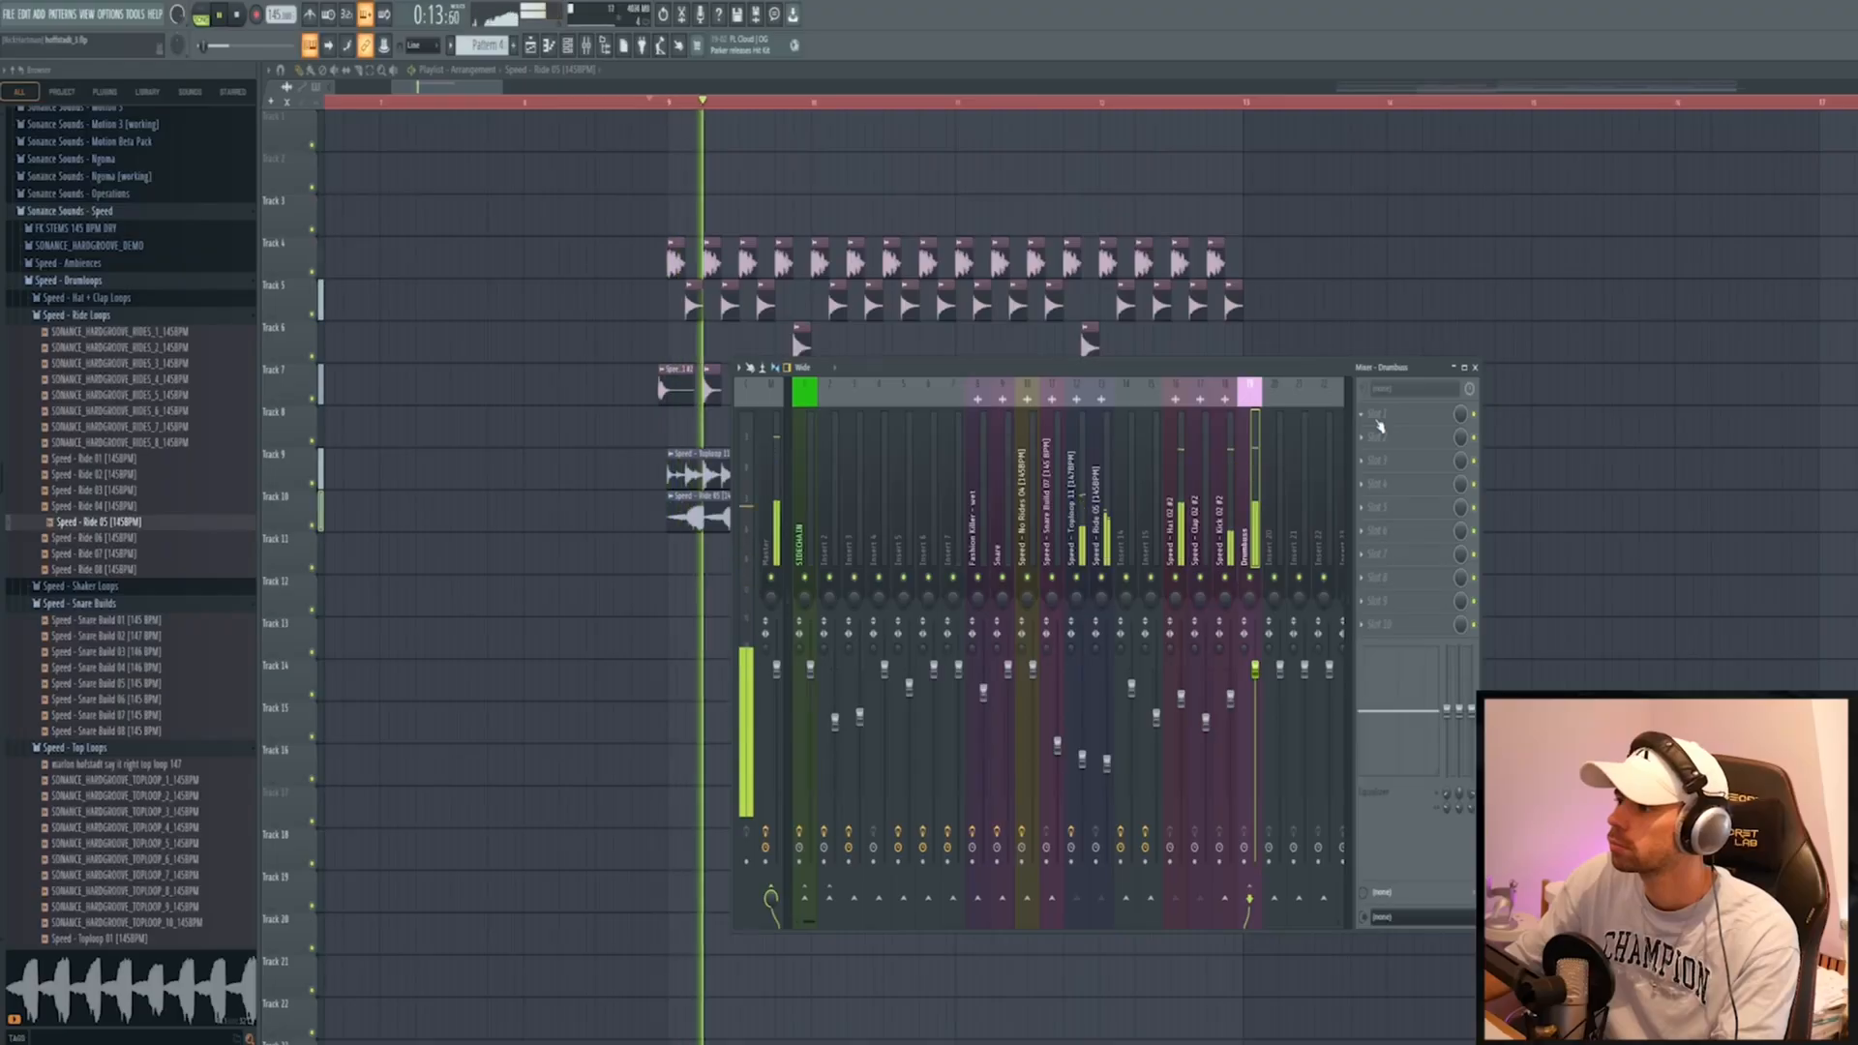
{"action": "left_click", "coordinate": [1377, 422]}
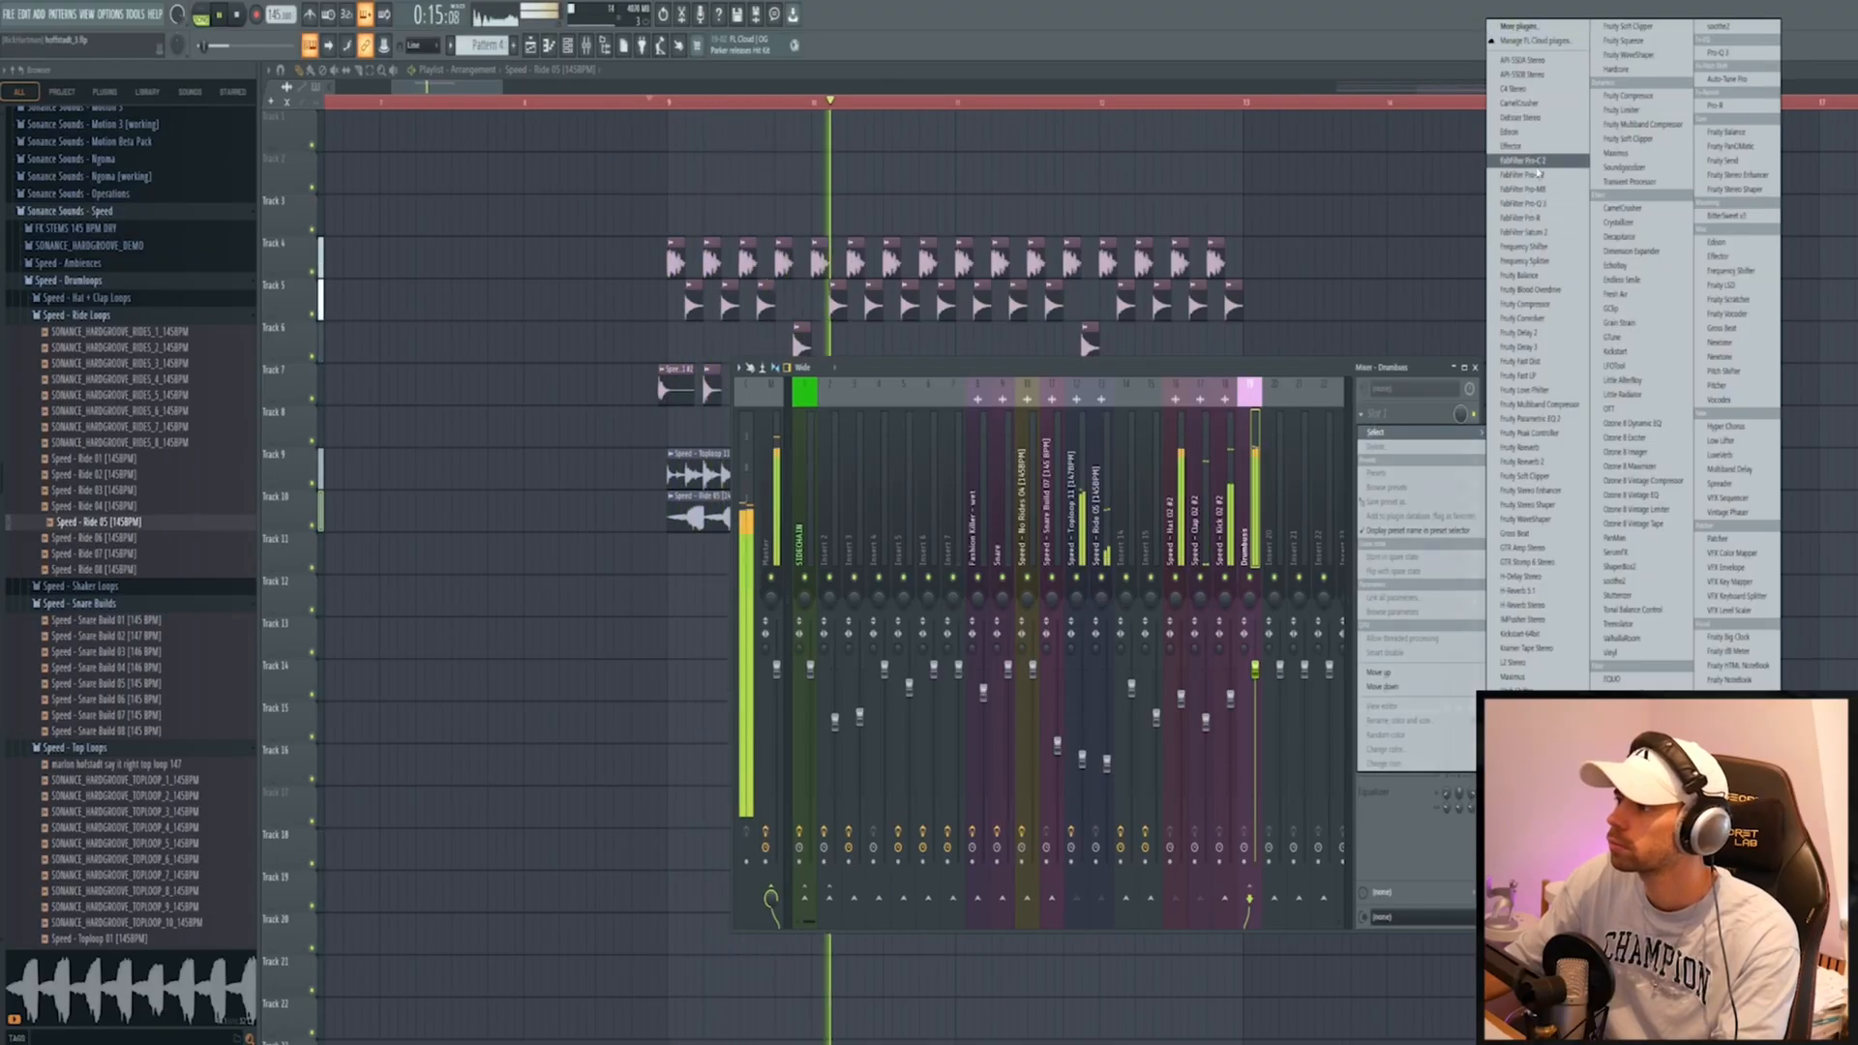
{"action": "left_click", "coordinate": [1534, 162]}
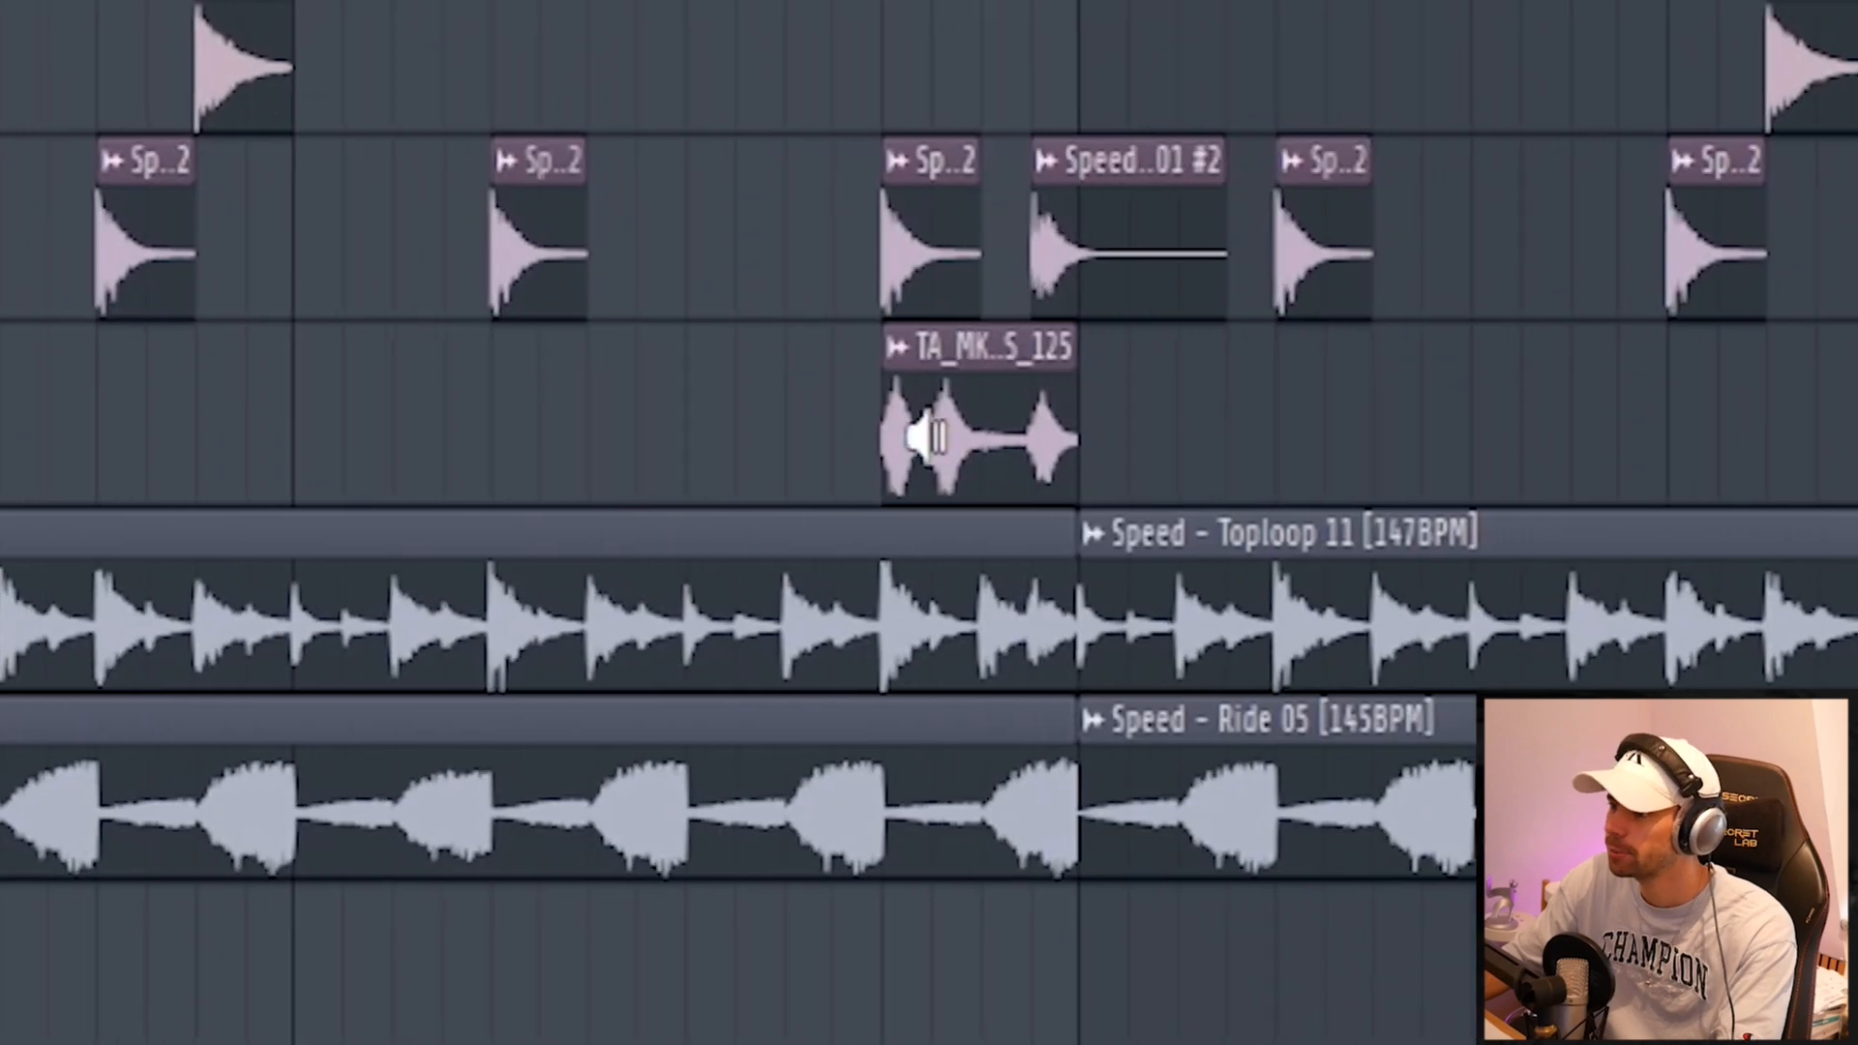
Delete the surplus pieces in front of the short TA_MK fill clip on Track 8
{"action": "right_click", "coordinate": [834, 418]}
{"action": "right_click", "coordinate": [795, 417]}
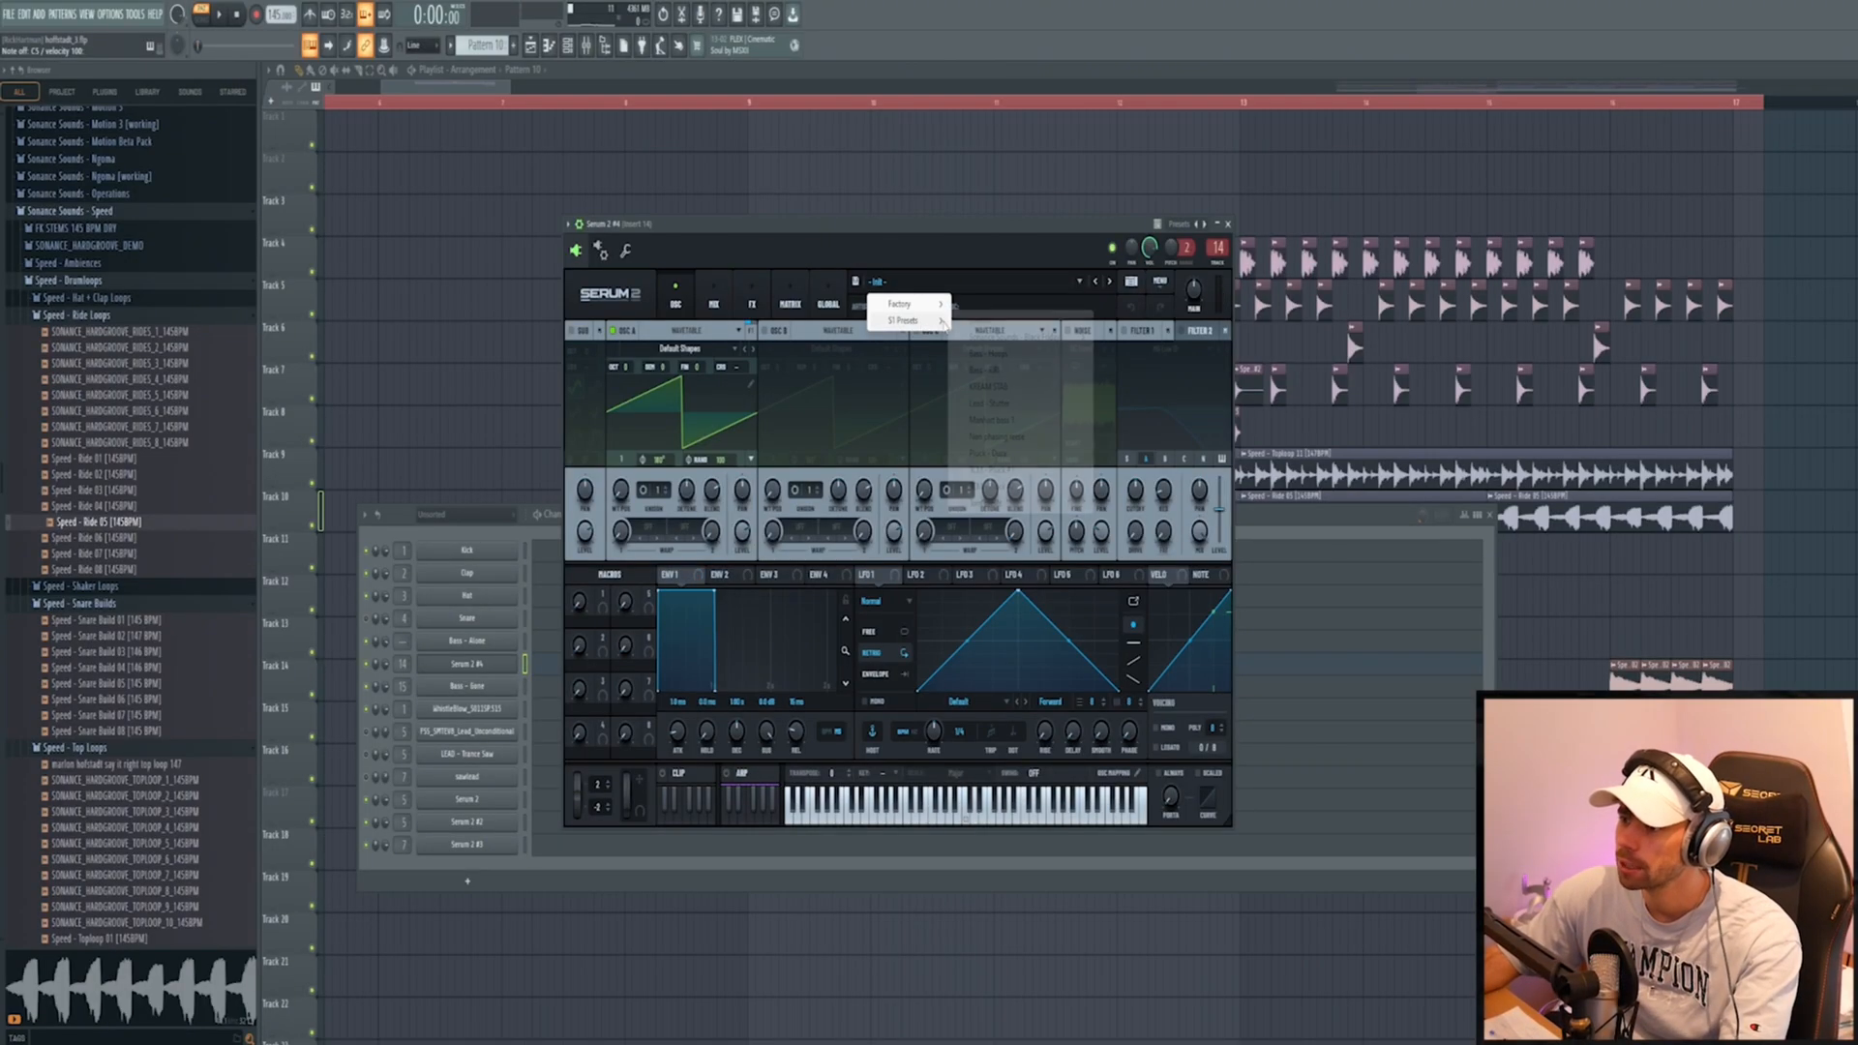
Load the Bass - Running preset in Serum 2 #4 and step on to the following preset
{"action": "mouse_move", "coordinate": [981, 321]}
{"action": "left_click", "coordinate": [1490, 354]}
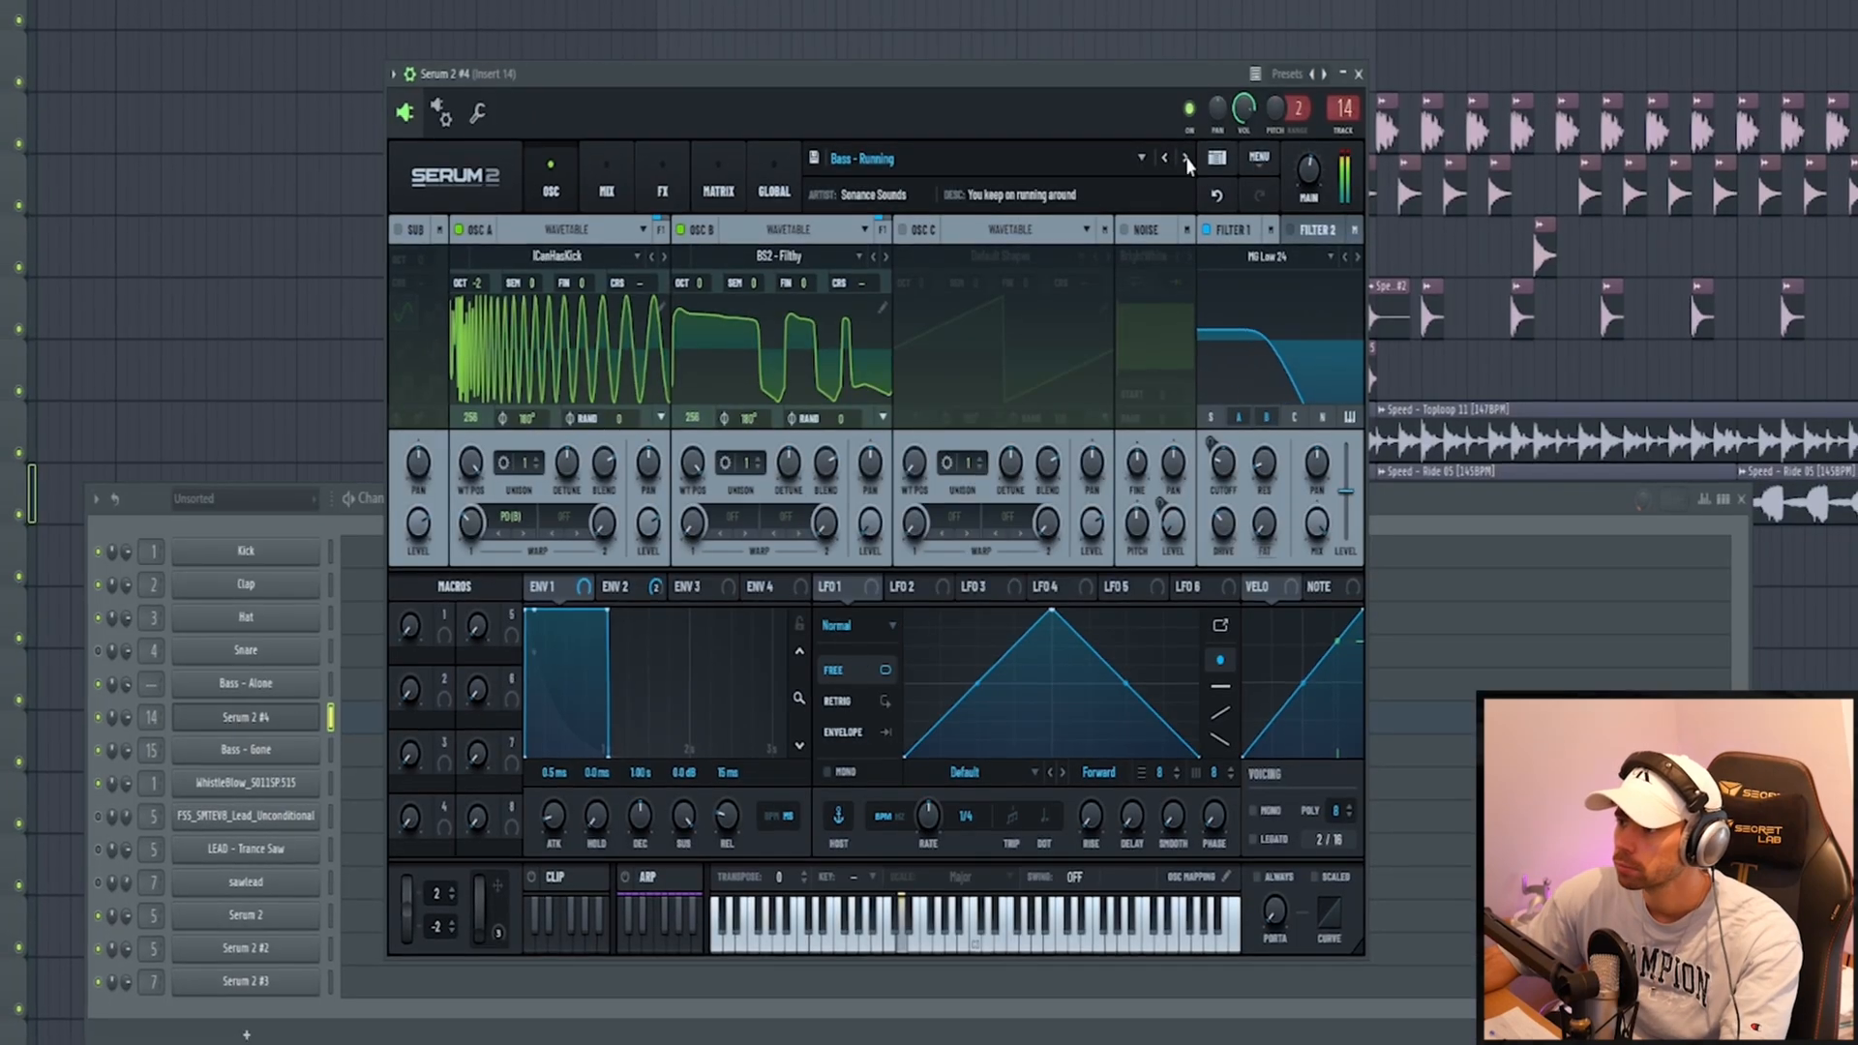
{"action": "left_click", "coordinate": [1109, 281]}
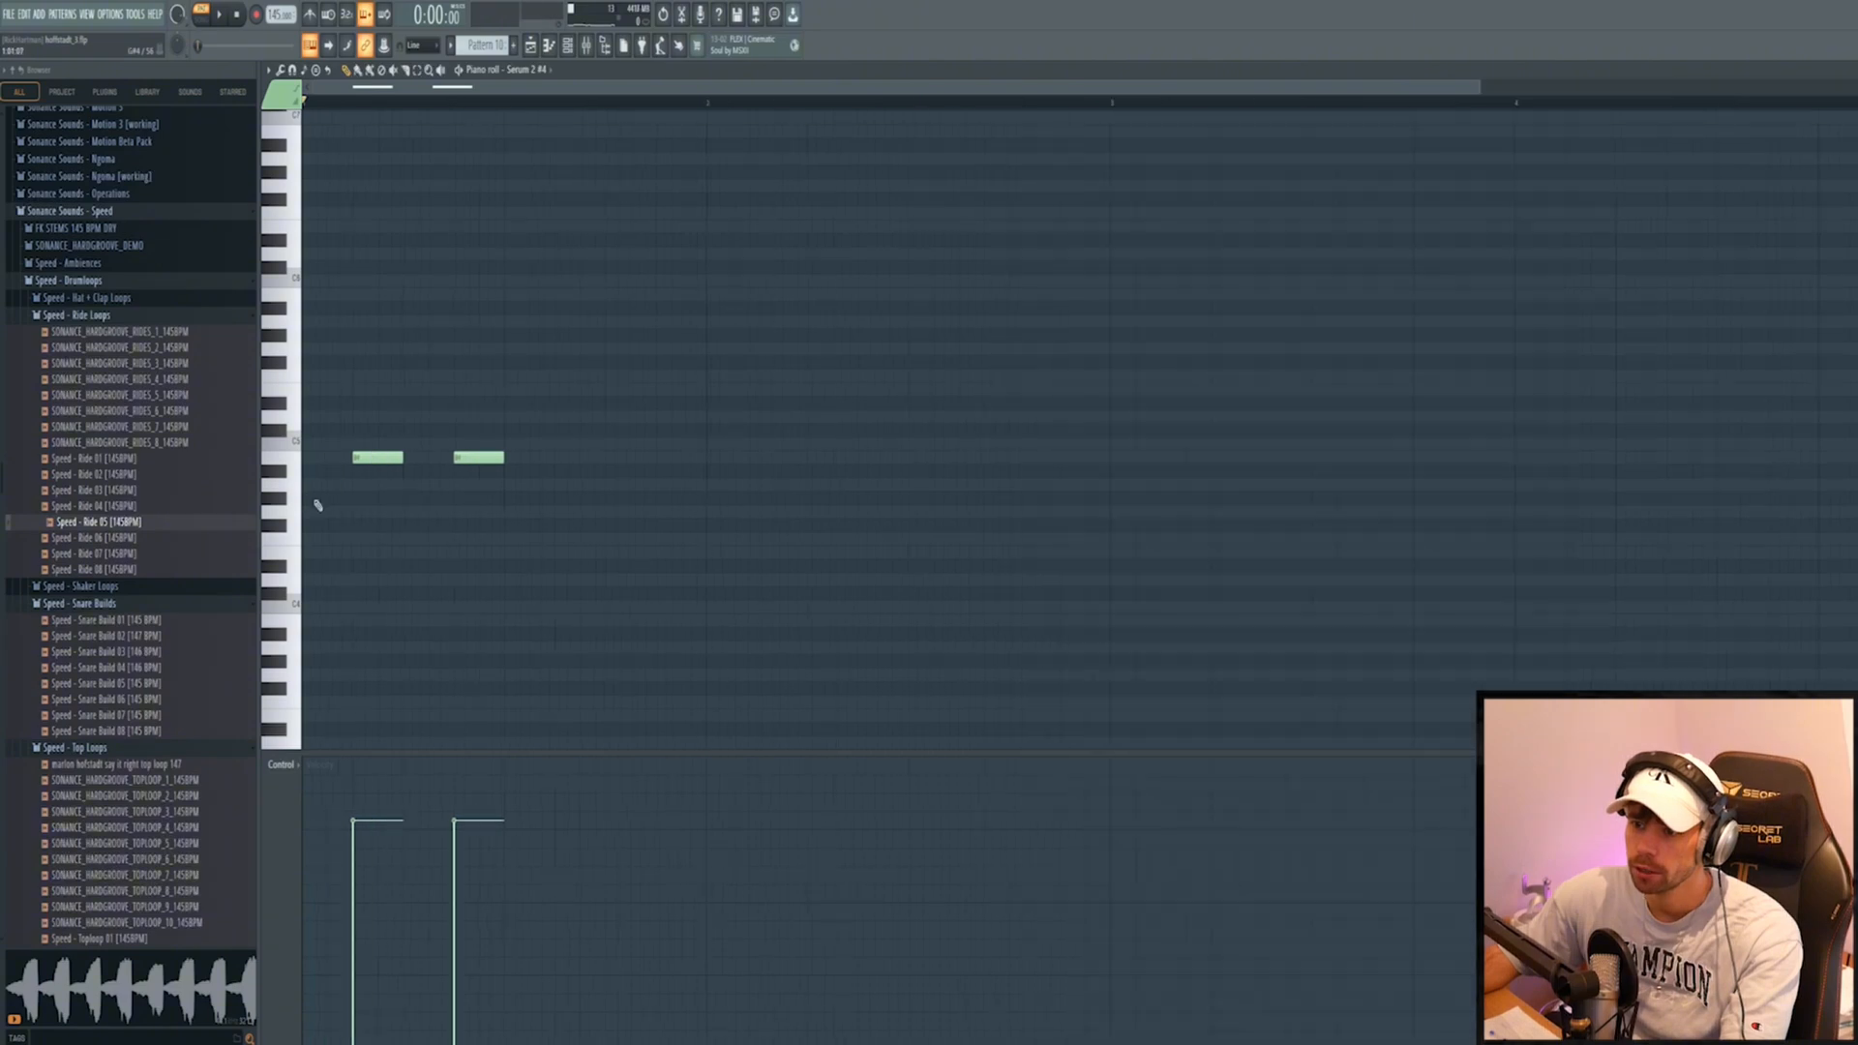
Repeat the offbeat B4 bass notes and continue the line with copies moved down to G4 and F#4
{"action": "key", "text": "ctrl+b"}
{"action": "scroll", "coordinate": [630, 597], "scroll_direction": "down", "scroll_amount": 2}
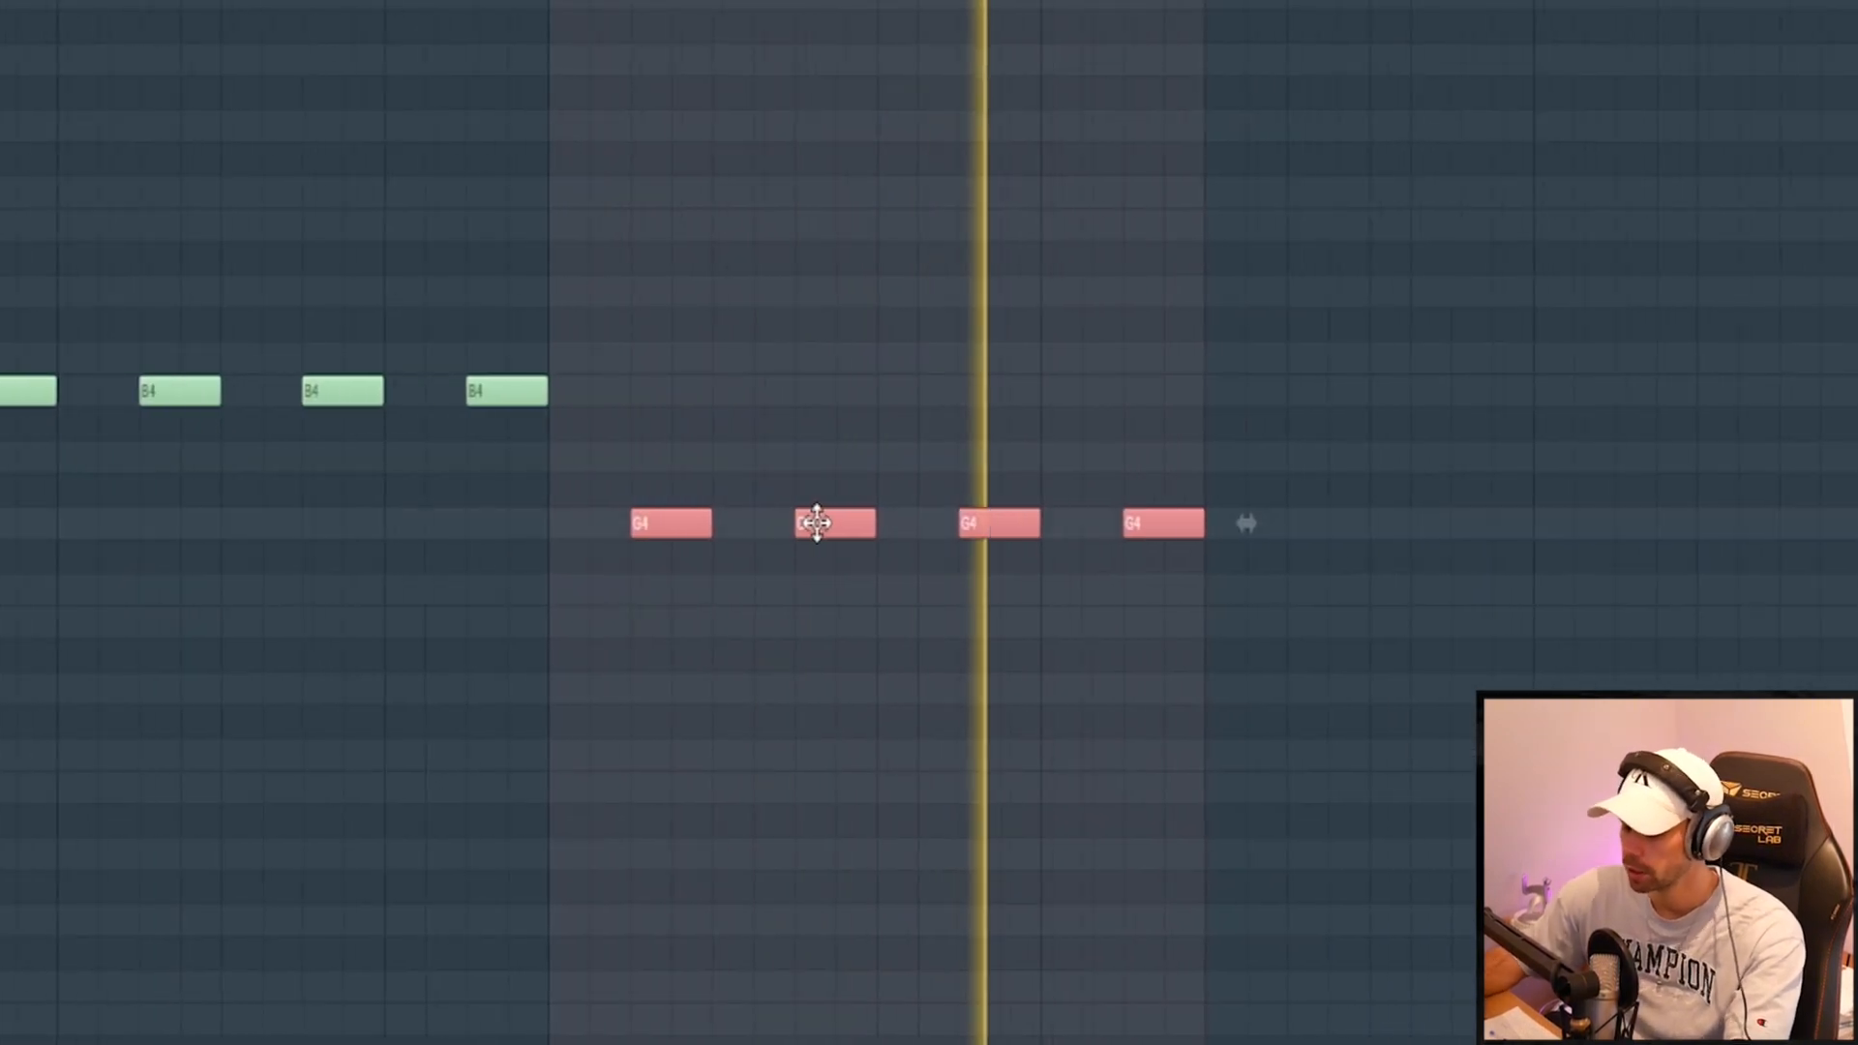
{"action": "key", "text": "ctrl+b"}
{"action": "key", "text": "shift+Down"}
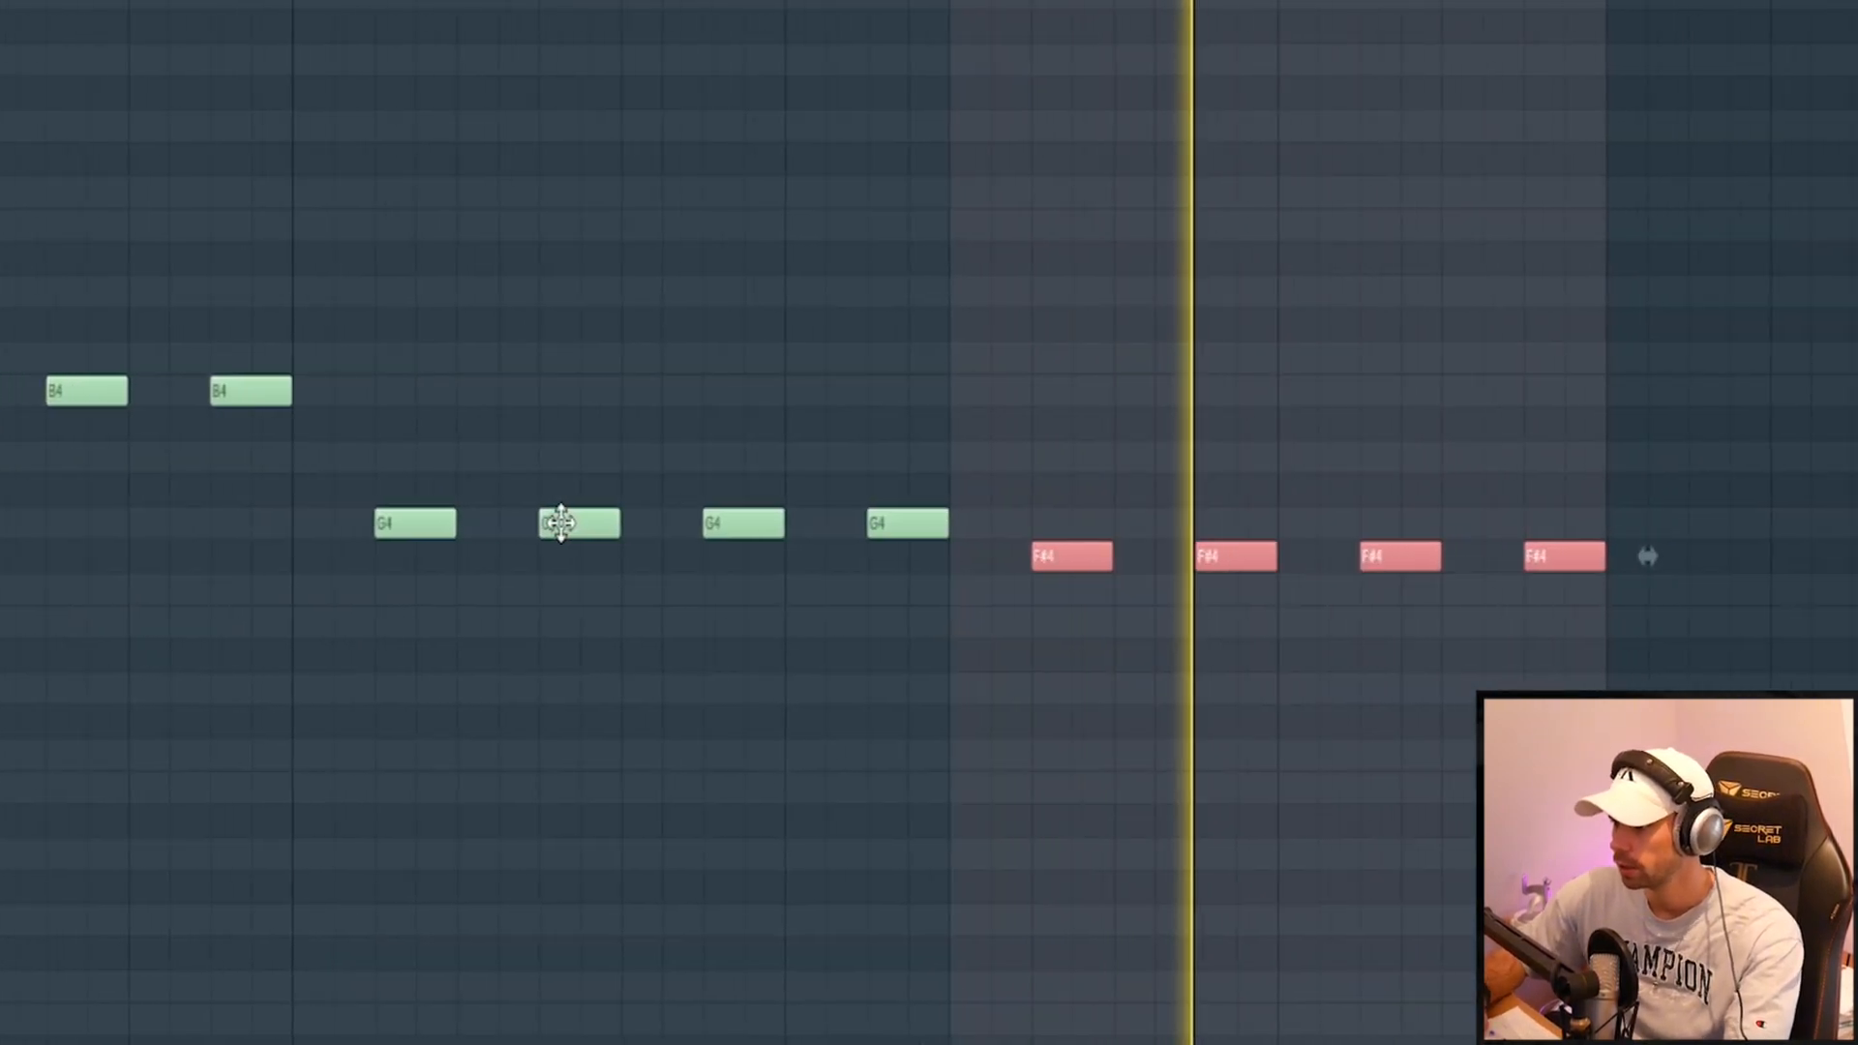
{"action": "key", "text": "ctrl+a"}
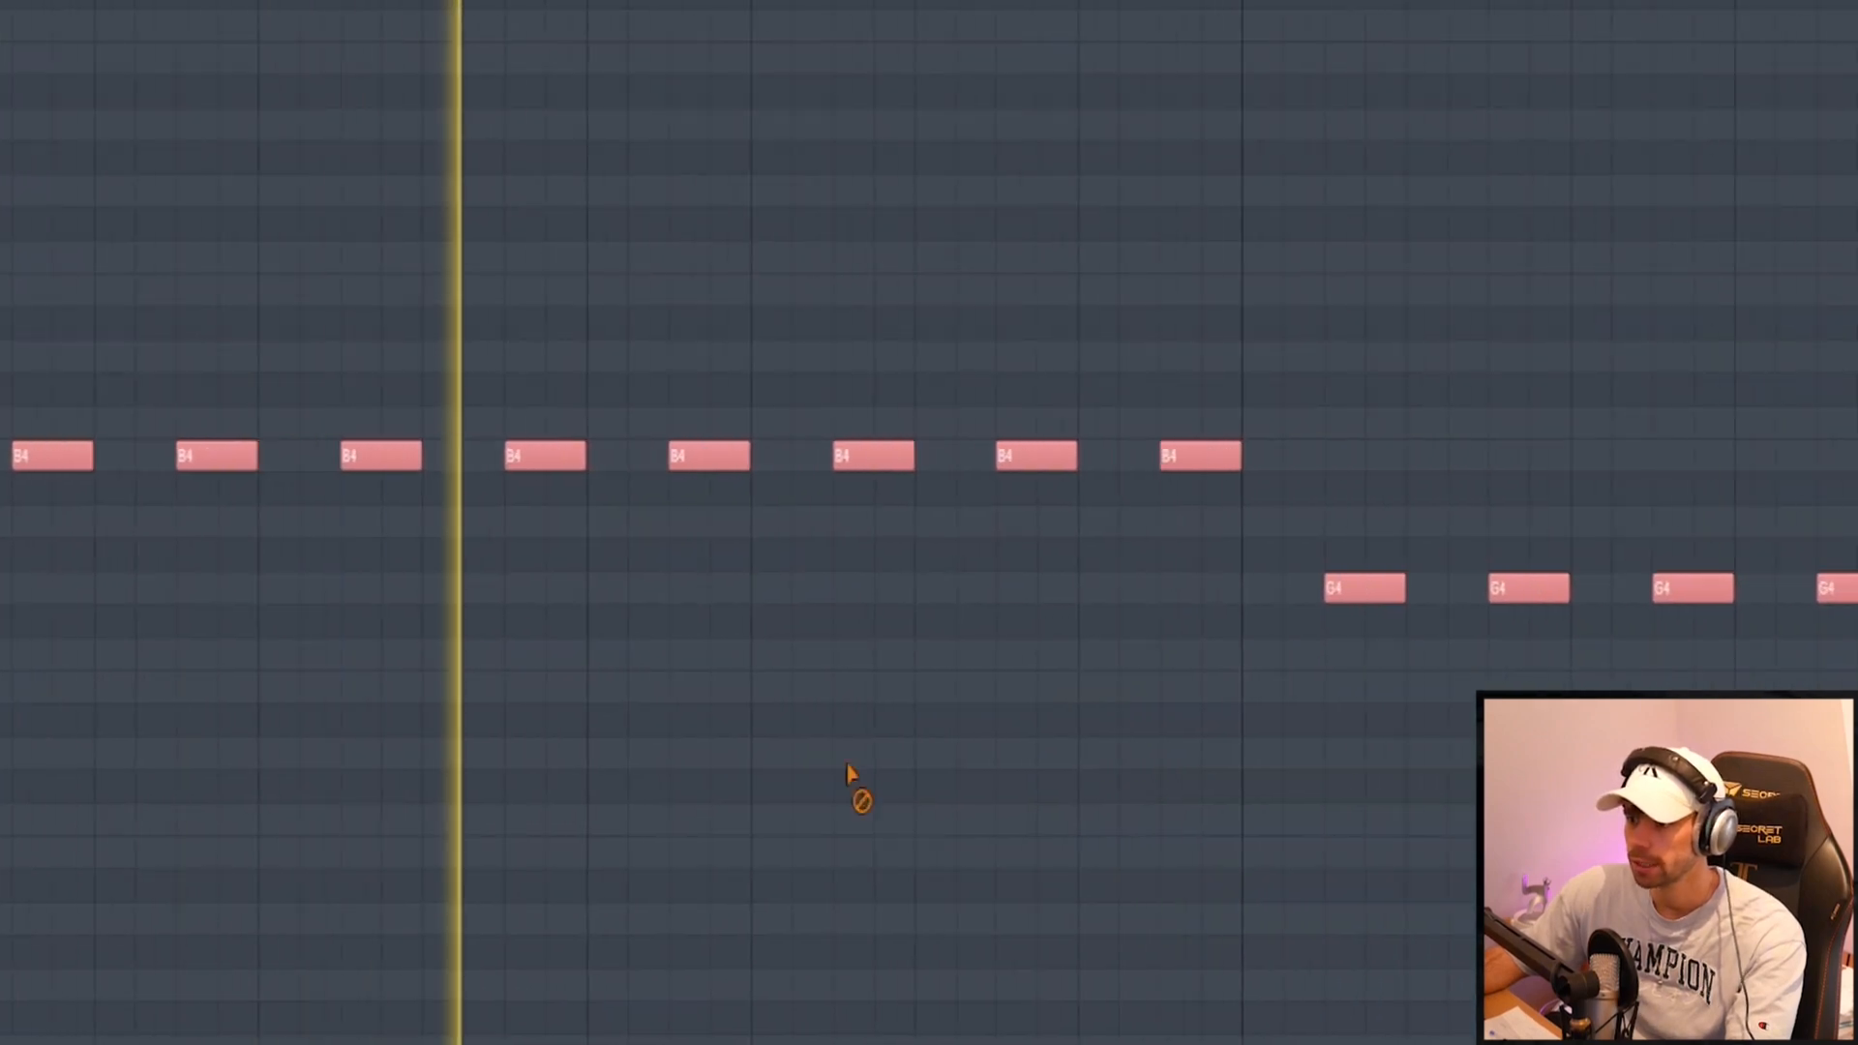
{"action": "left_click", "coordinate": [933, 782], "text": "ctrl"}
{"action": "scroll", "coordinate": [919, 786], "scroll_direction": "down", "scroll_amount": 1}
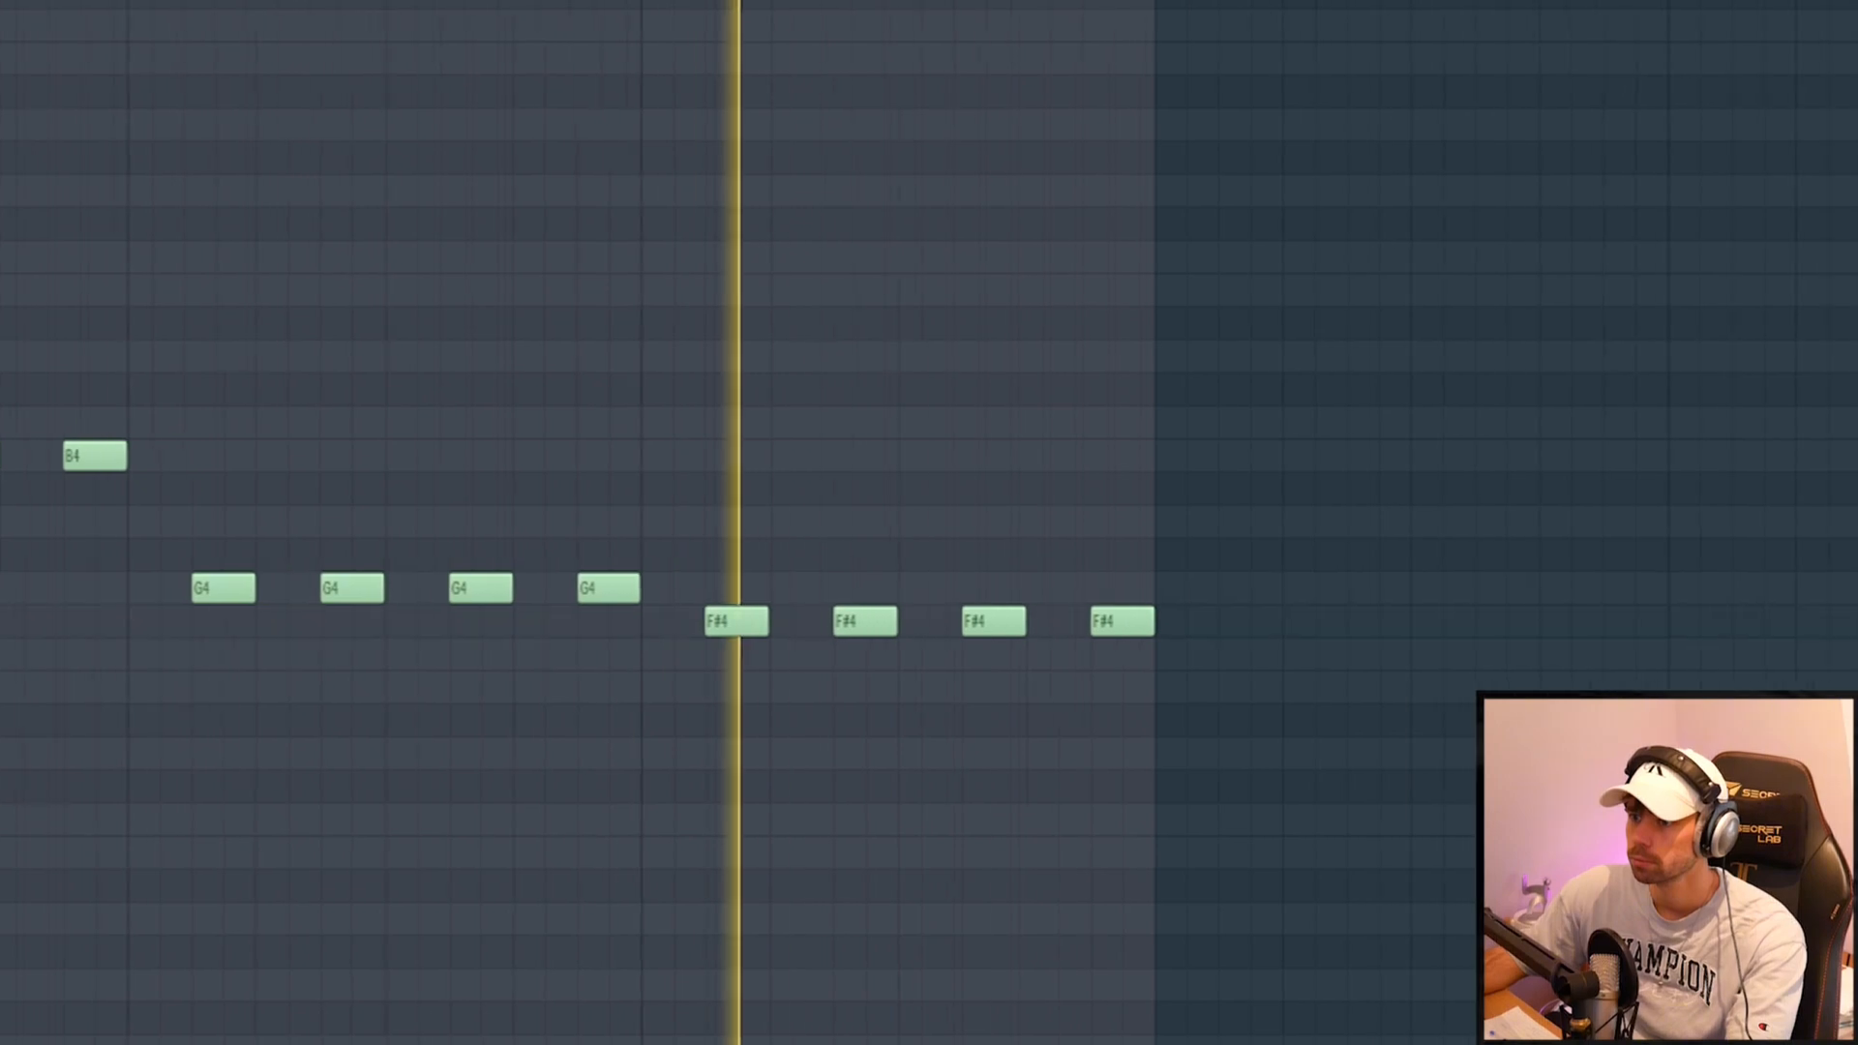
Place Pattern 10 in the playlist beneath the ride loops and play it with the drums
{"action": "left_click_drag", "start_coordinate": [703, 571], "coordinate": [1250, 523]}
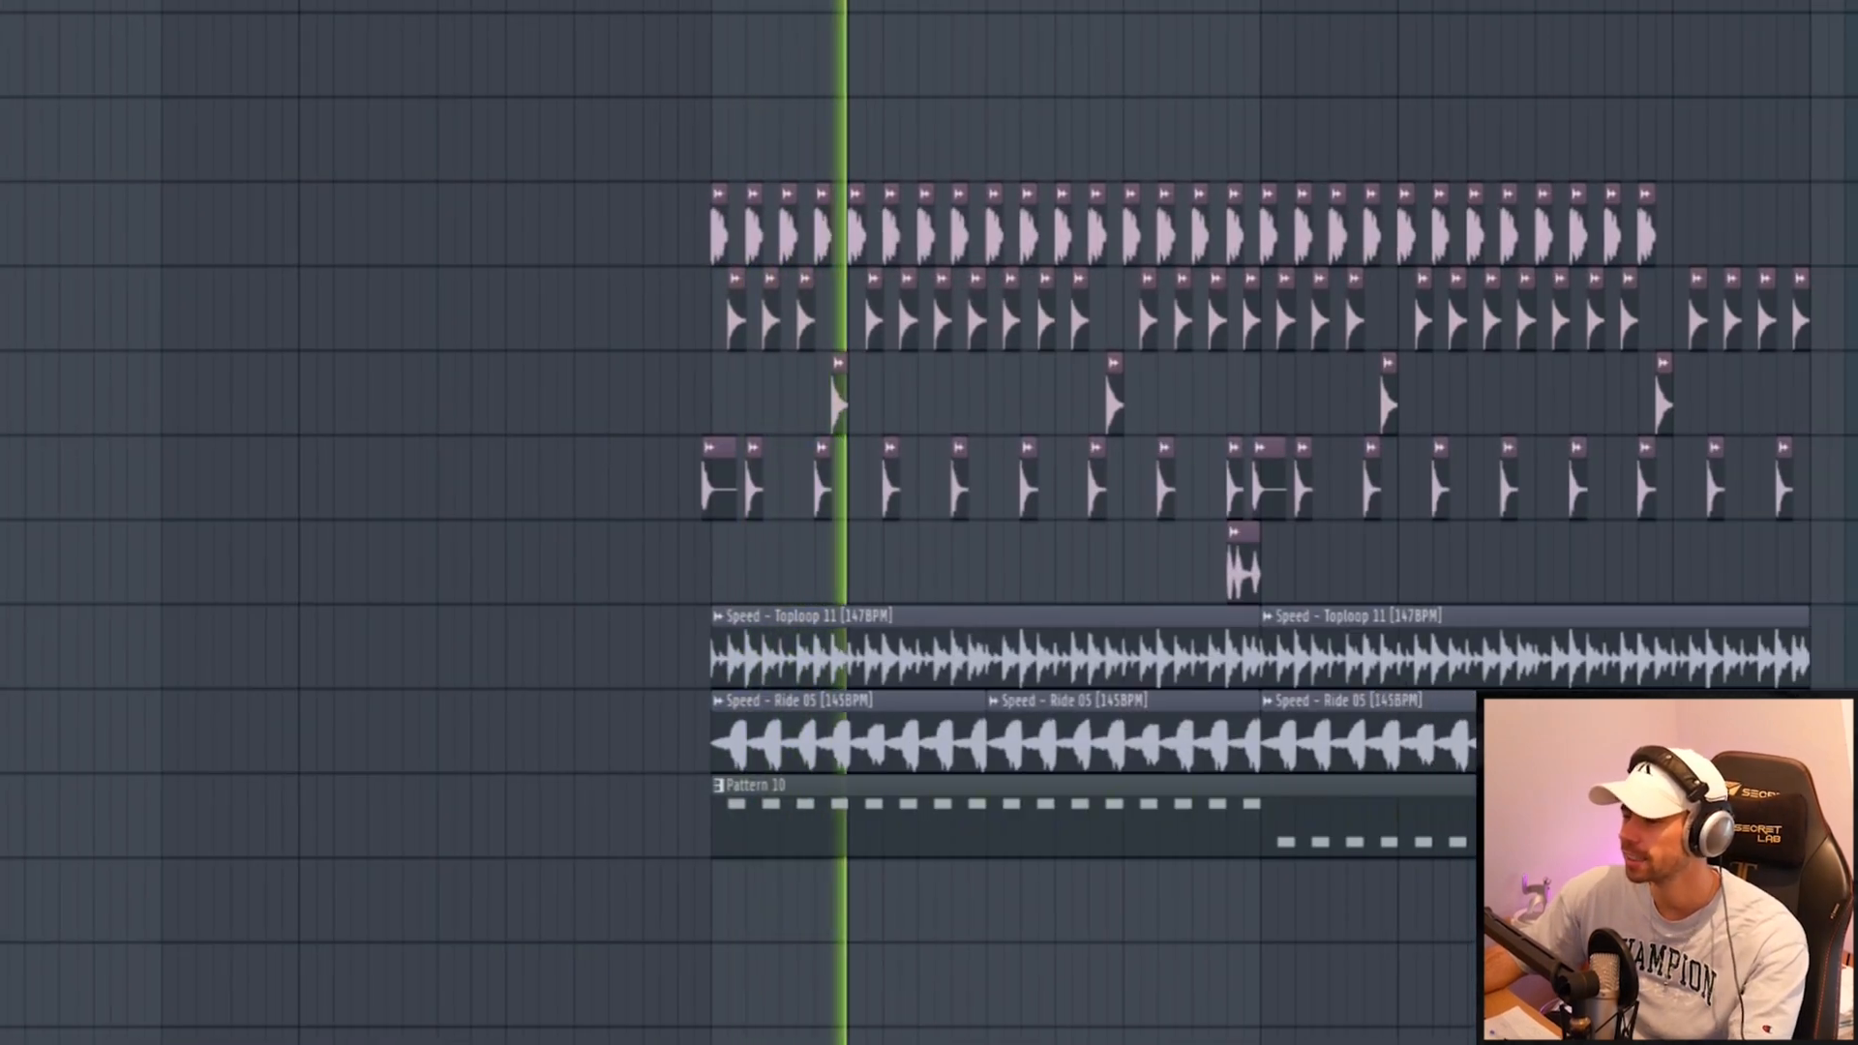
{"action": "scroll", "coordinate": [724, 991], "scroll_direction": "up", "scroll_amount": 3}
{"action": "scroll", "coordinate": [725, 985], "scroll_direction": "down", "scroll_amount": 1}
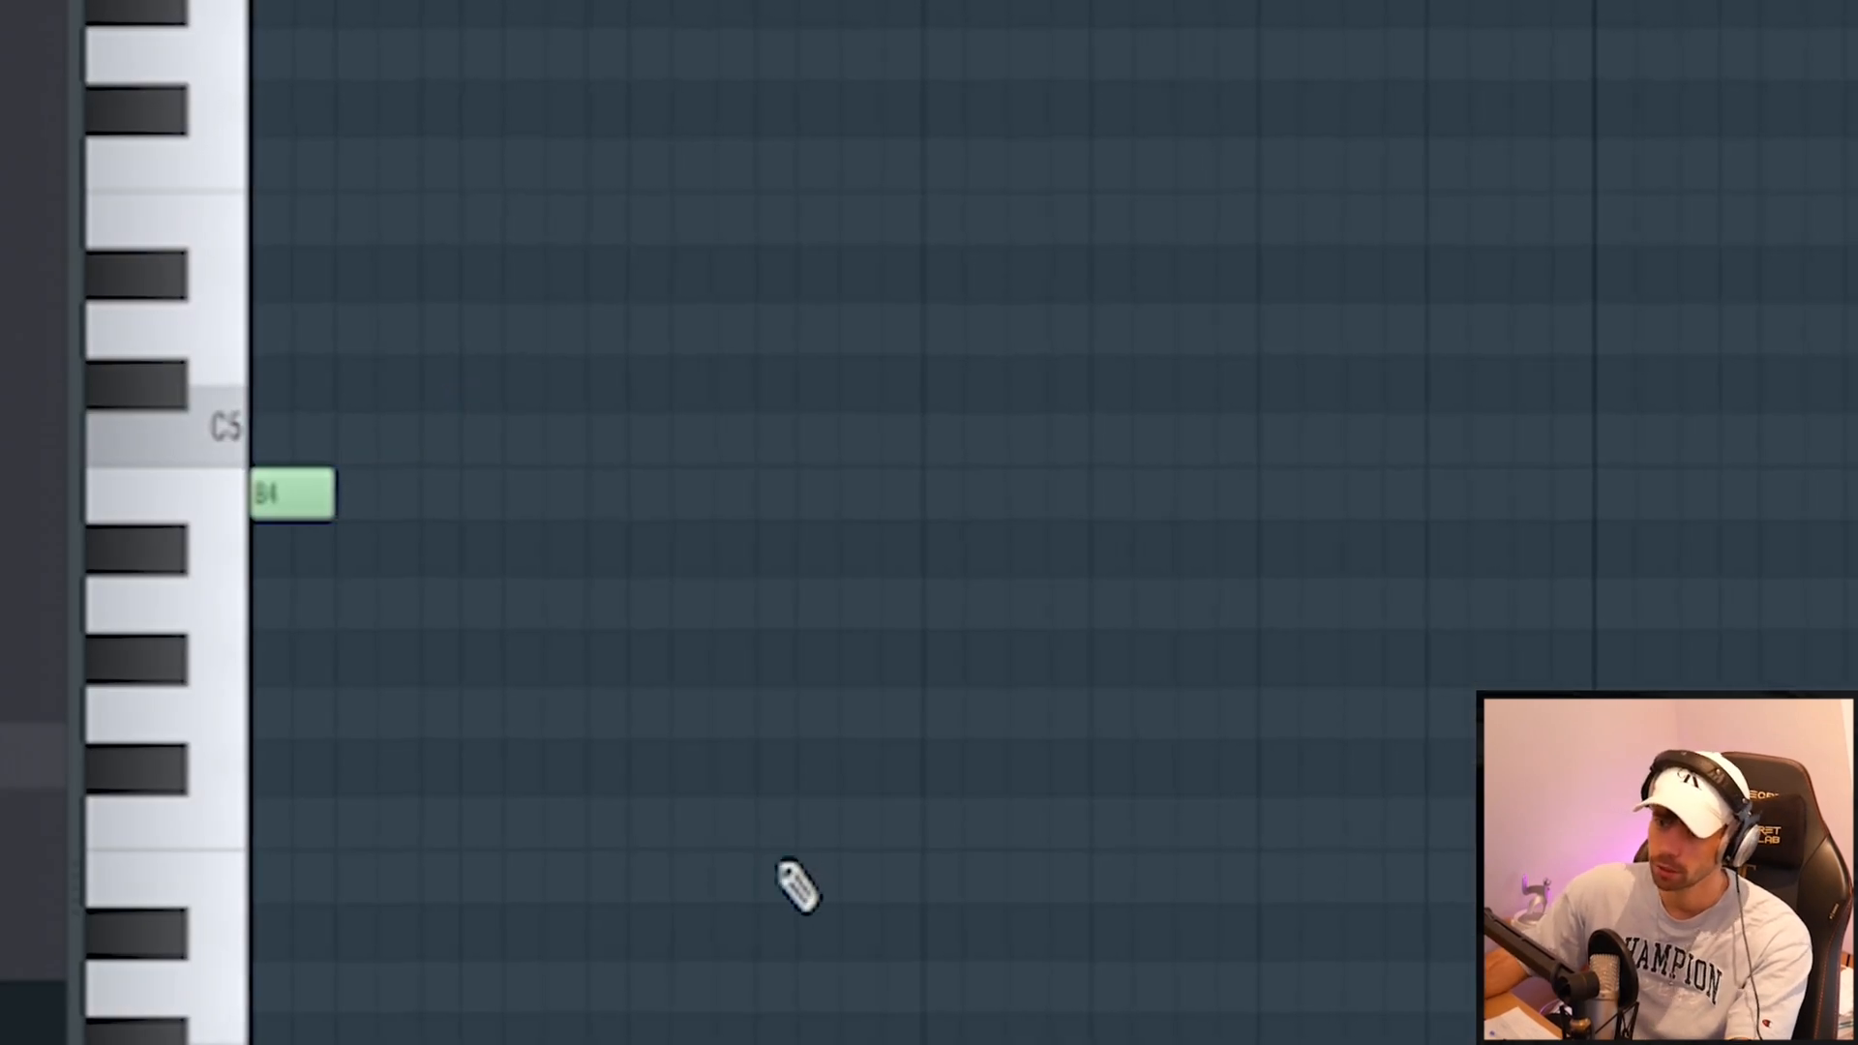
Draw alternating B4 and B5 notes through the first bar of the second bass pattern
{"action": "left_click_drag", "start_coordinate": [796, 871], "coordinate": [276, 290]}
{"action": "left_click_drag", "start_coordinate": [259, 484], "coordinate": [430, 493]}
{"action": "left_click_drag", "start_coordinate": [430, 493], "coordinate": [598, 504]}
{"action": "mouse_move", "coordinate": [598, 503]}
{"action": "left_mouse_down"}
{"action": "mouse_move", "coordinate": [817, 542]}
{"action": "mouse_move", "coordinate": [757, 532]}
{"action": "left_mouse_up"}
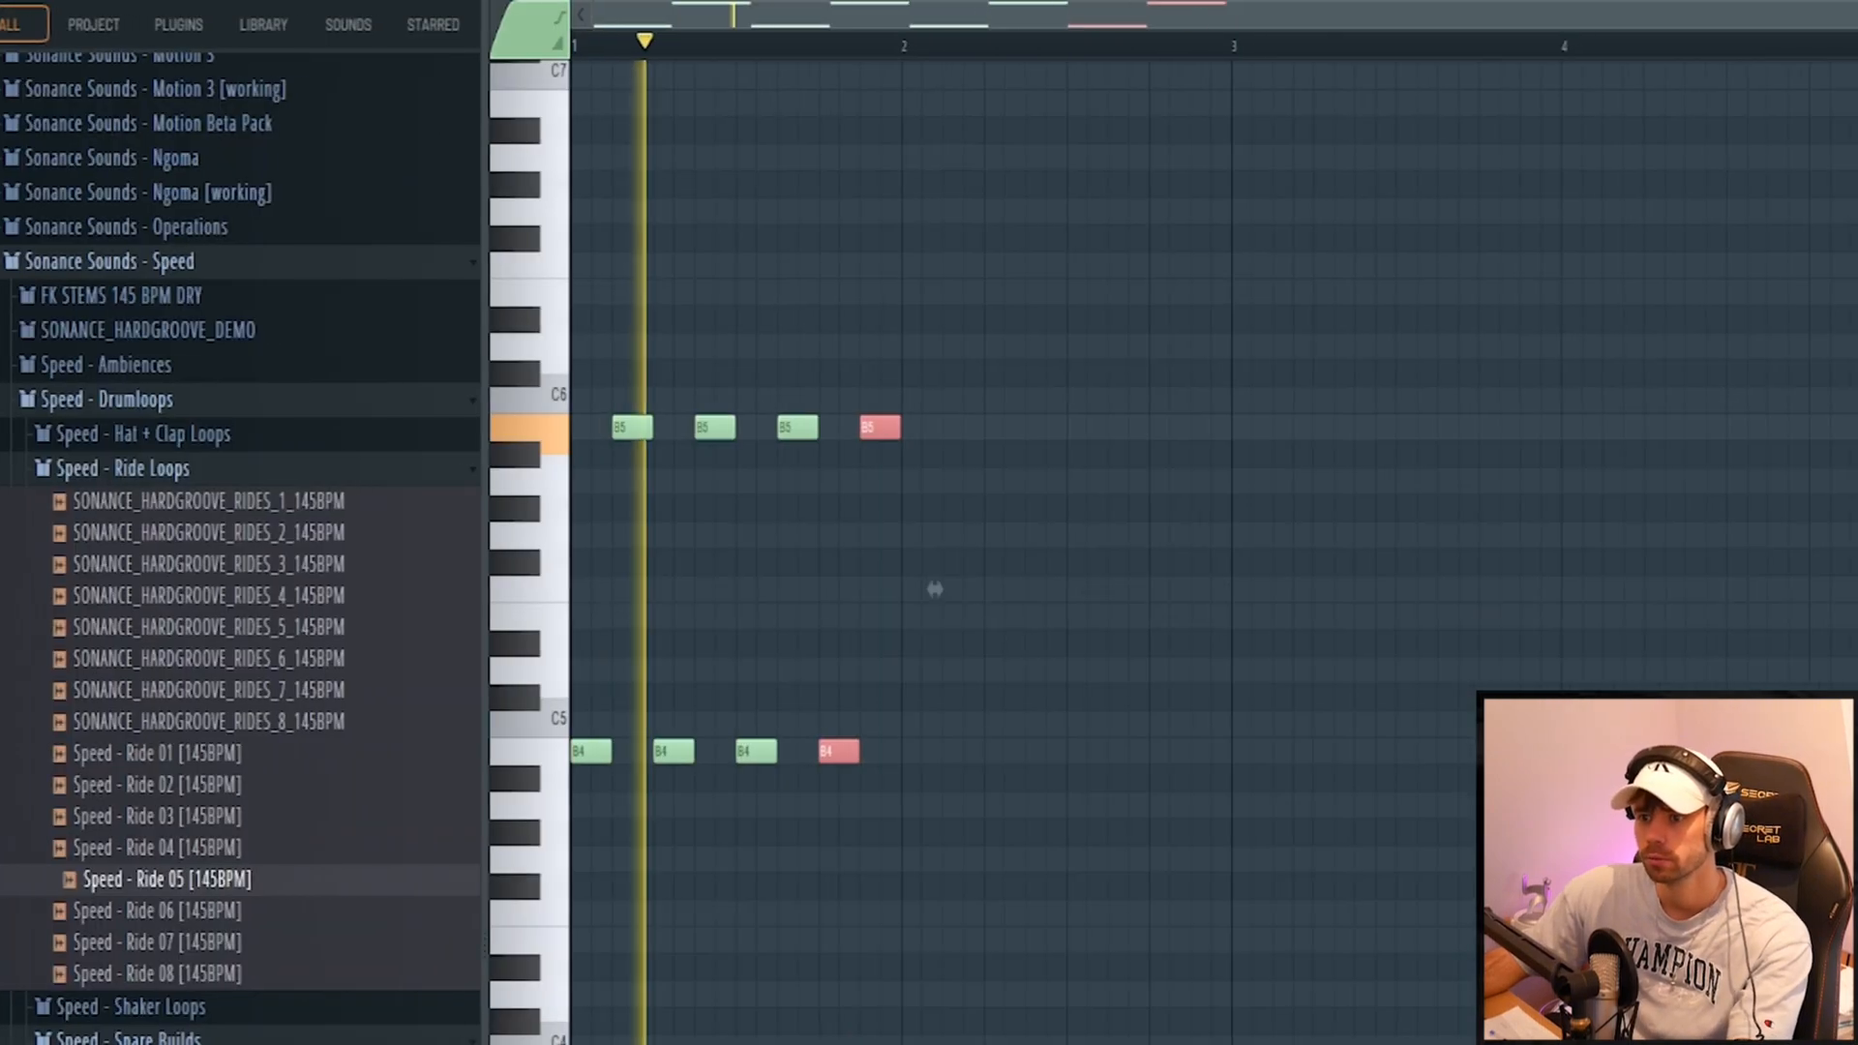
{"action": "left_click_drag", "start_coordinate": [1055, 1039], "coordinate": [316, 411]}
Repeat the B4/B5 octave notes over four bars, continue with copies on G4/G5 and F#4/F#5, and play the pattern
{"action": "key", "text": "ctrl+b"}
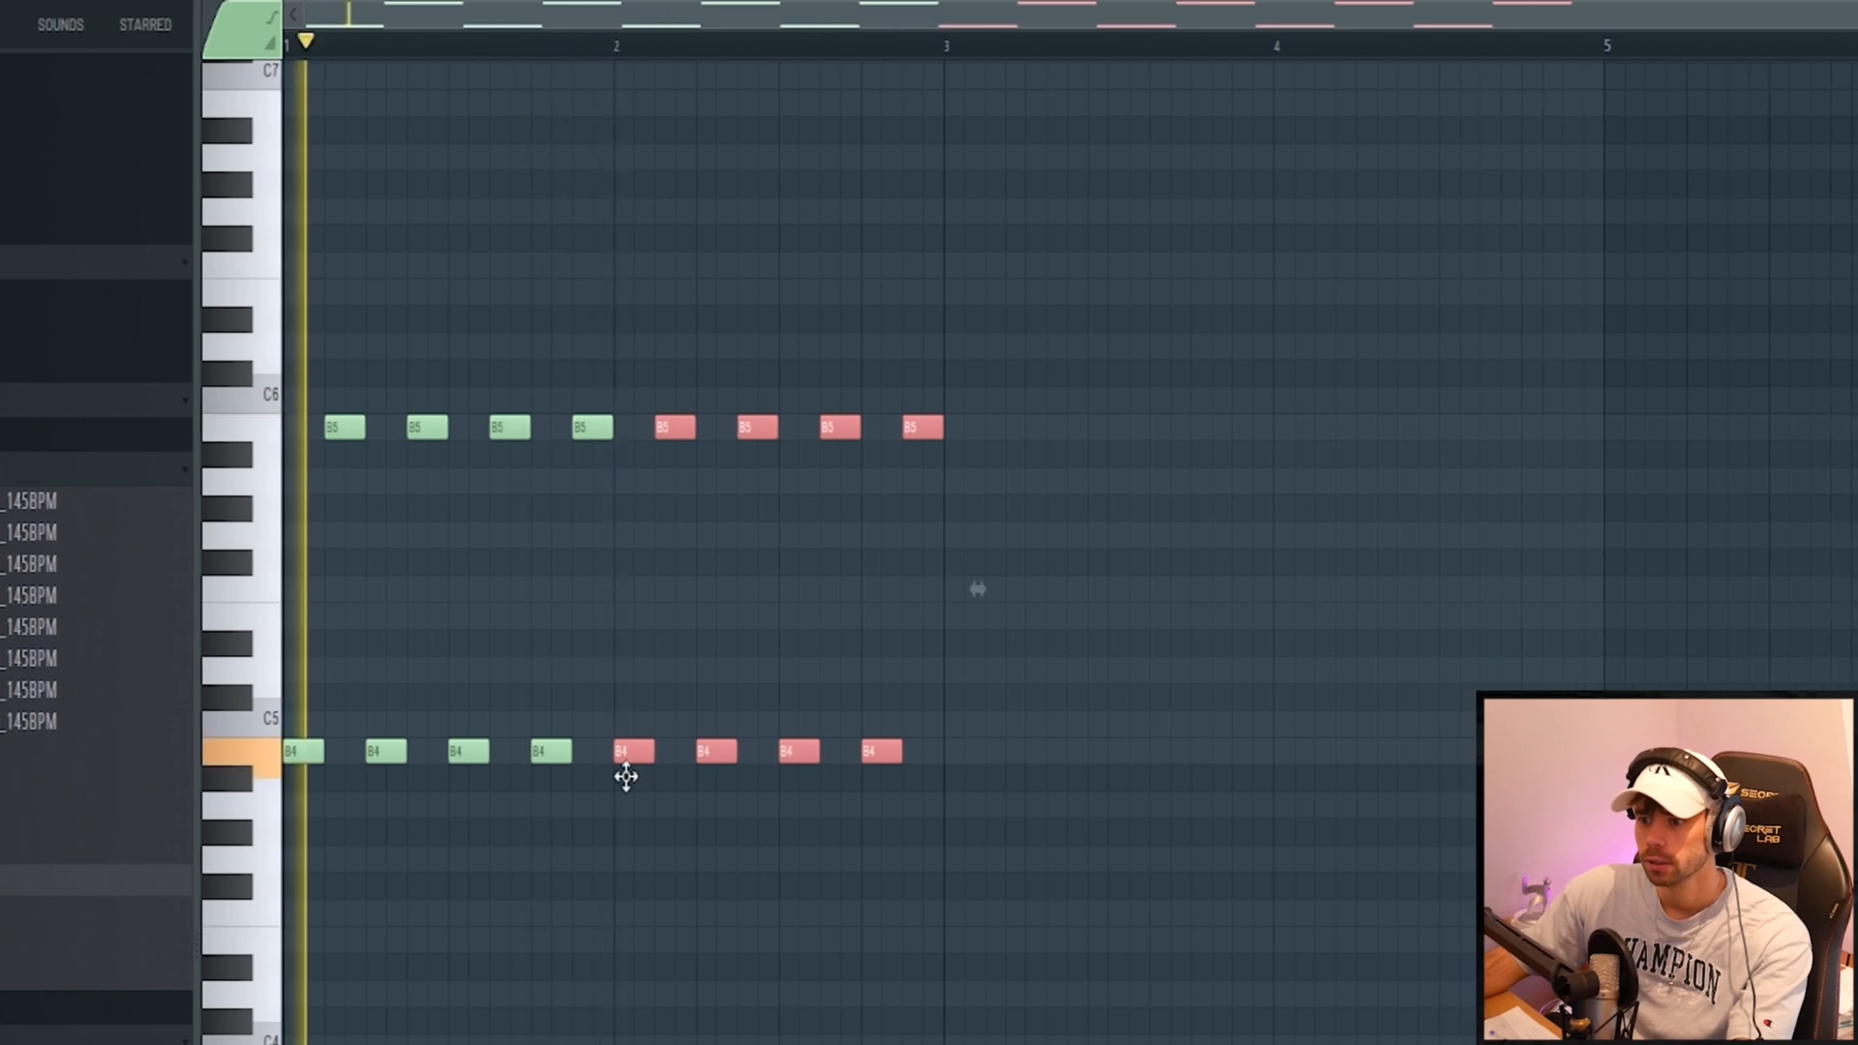
{"action": "key", "text": "ctrl+d"}
{"action": "key", "text": "ctrl+a"}
{"action": "key", "text": "ctrl+b"}
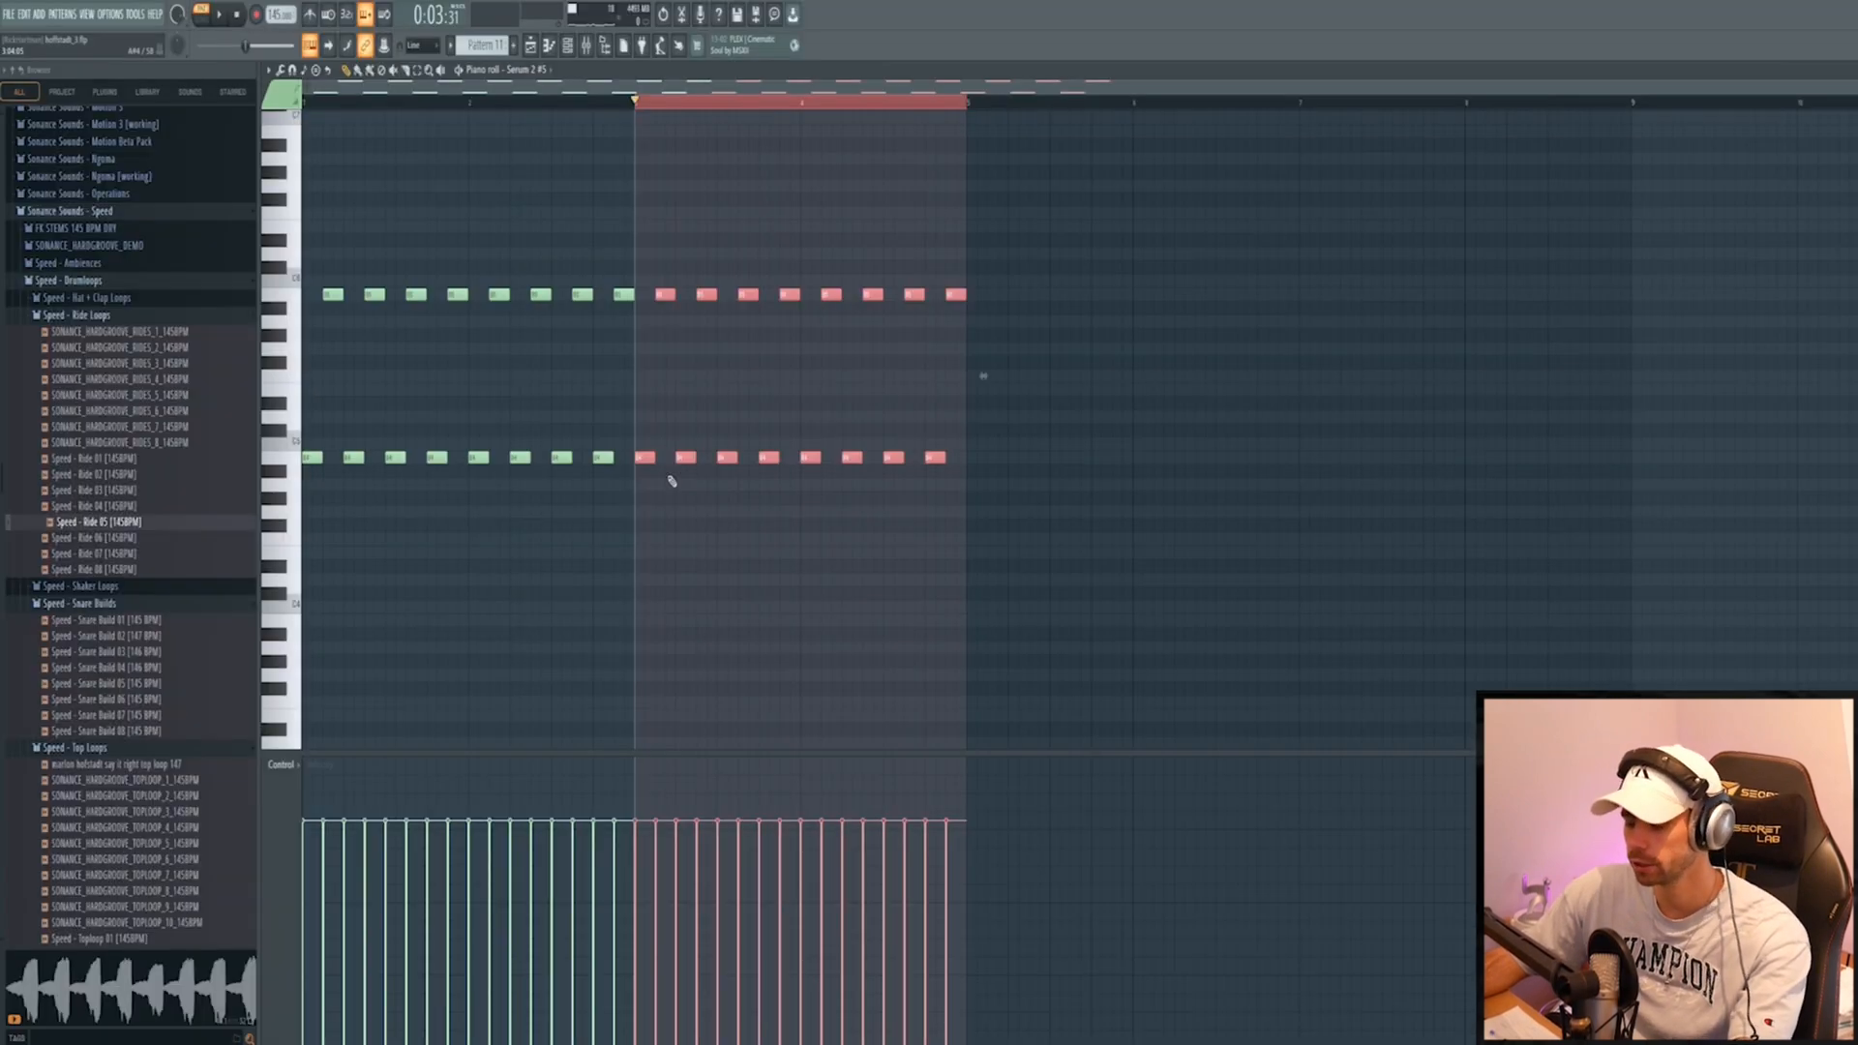
{"action": "key", "text": "ctrl+b"}
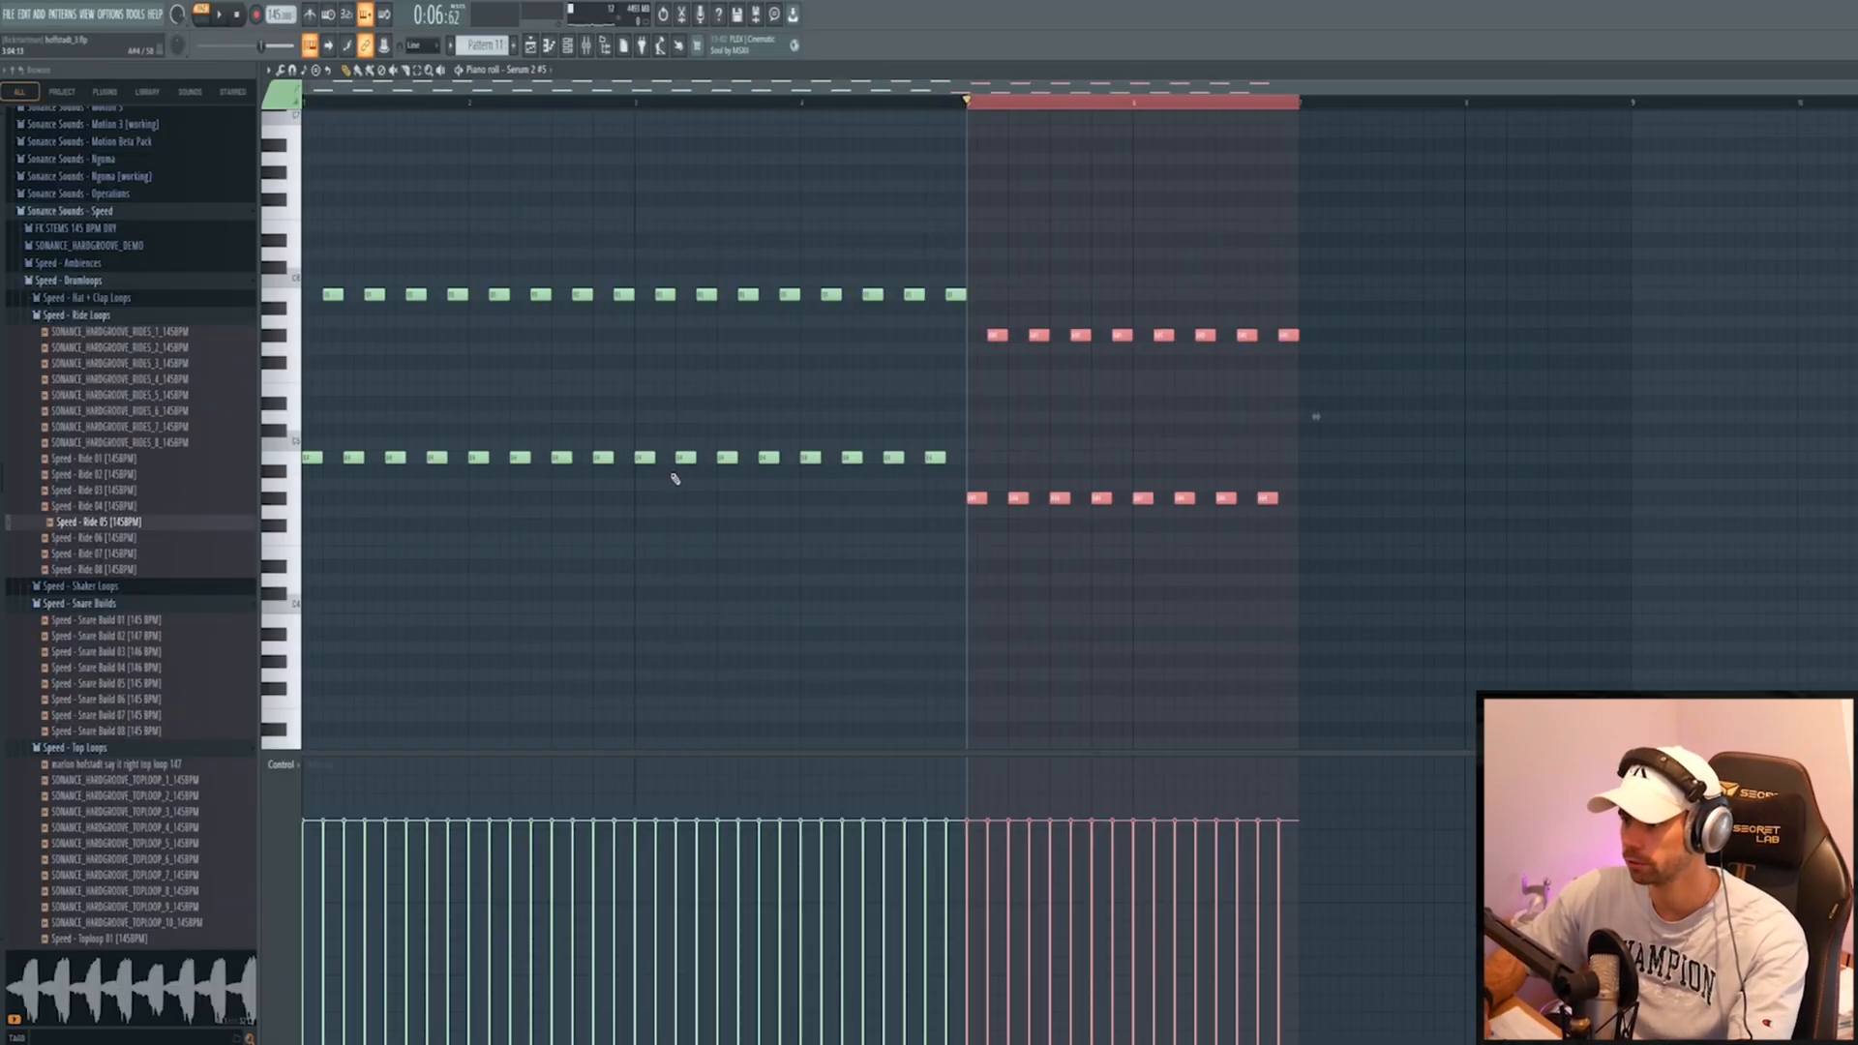
{"action": "key", "text": "ctrl+b"}
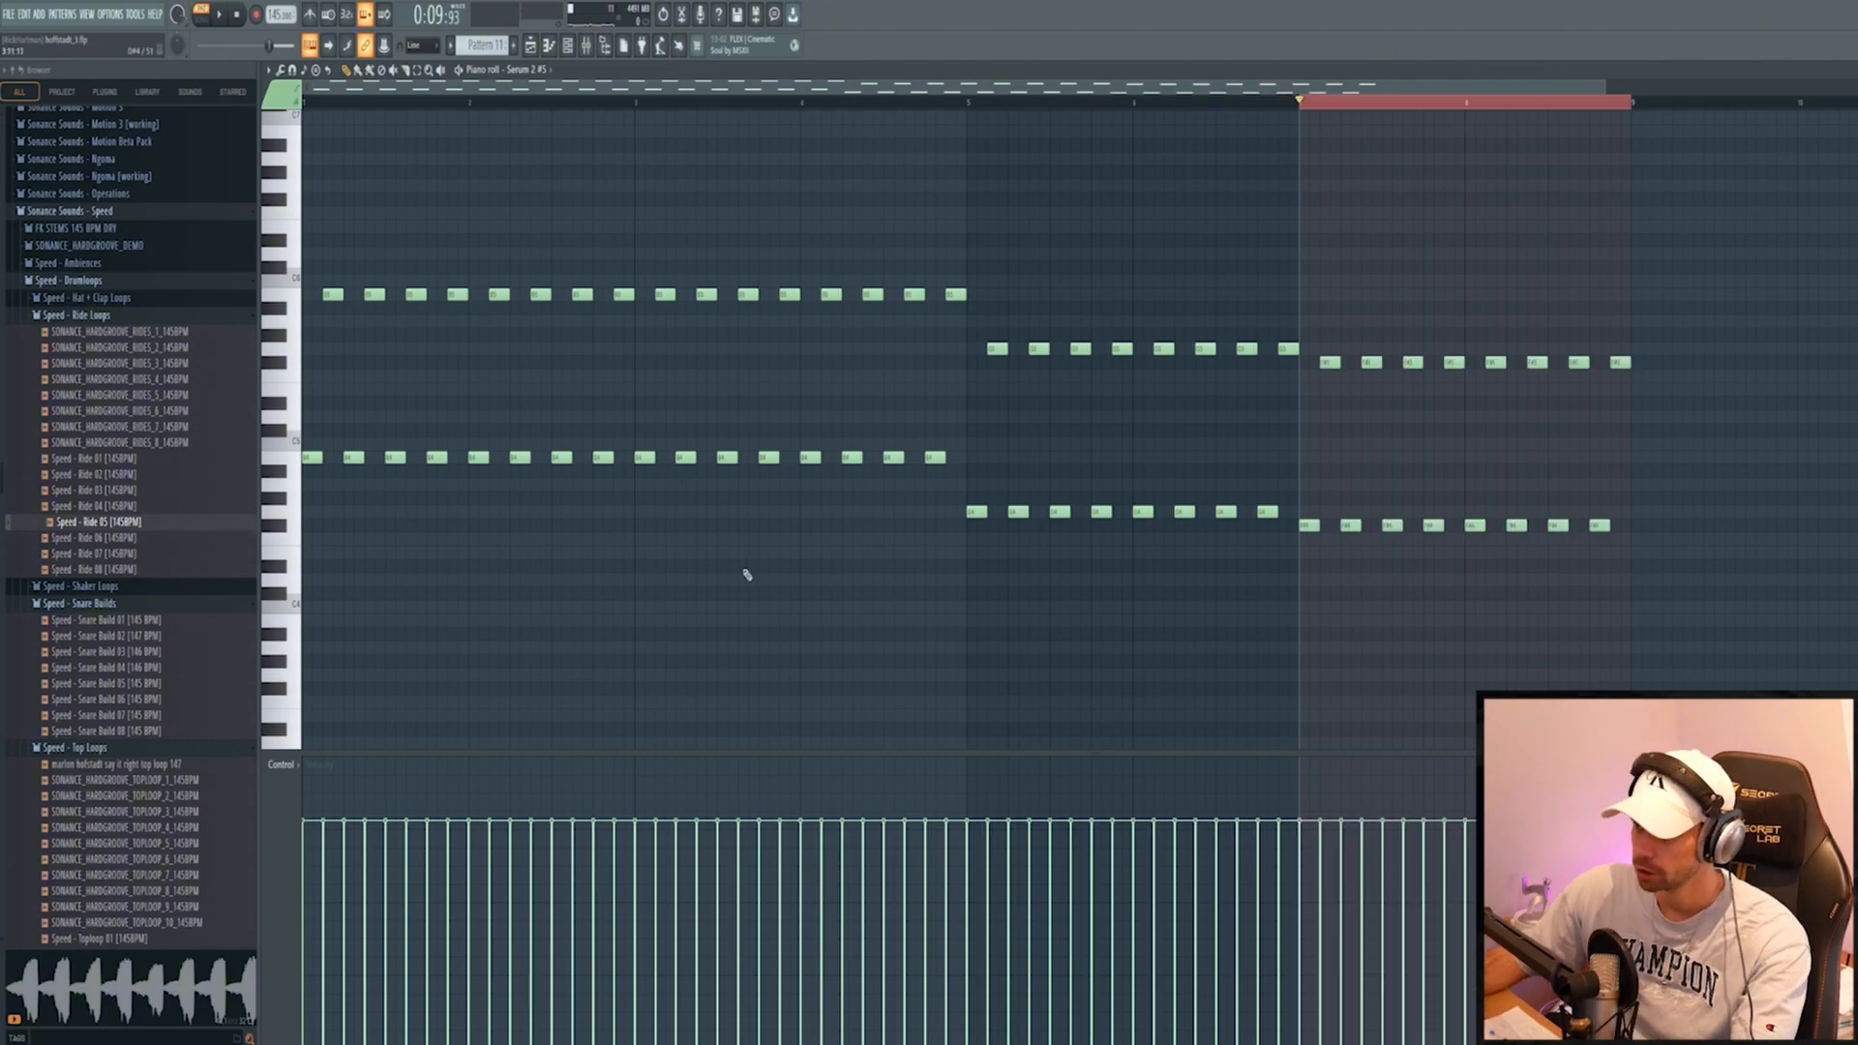
{"action": "key", "text": "ctrl+a"}
{"action": "key", "text": "space"}
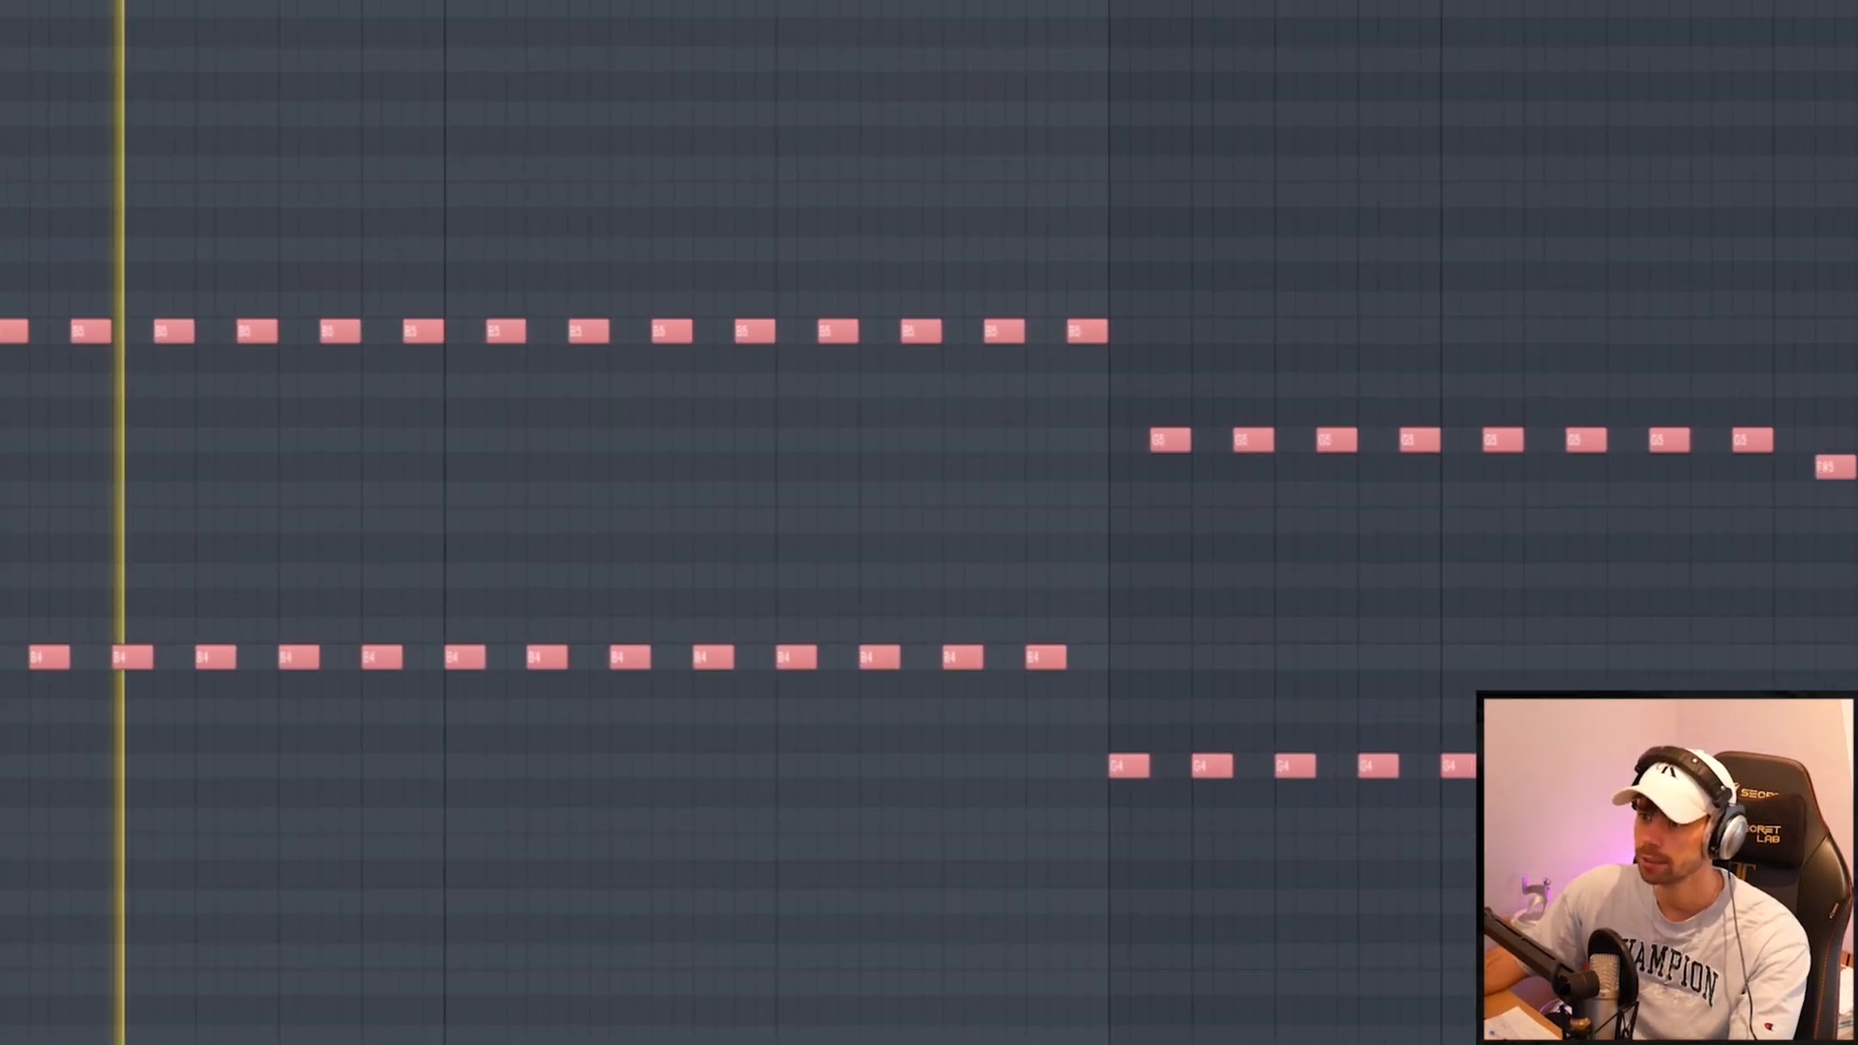
Place Pattern 11 in the playlist beneath Pattern 10 and play the full arrangement
{"action": "left_click", "coordinate": [658, 1]}
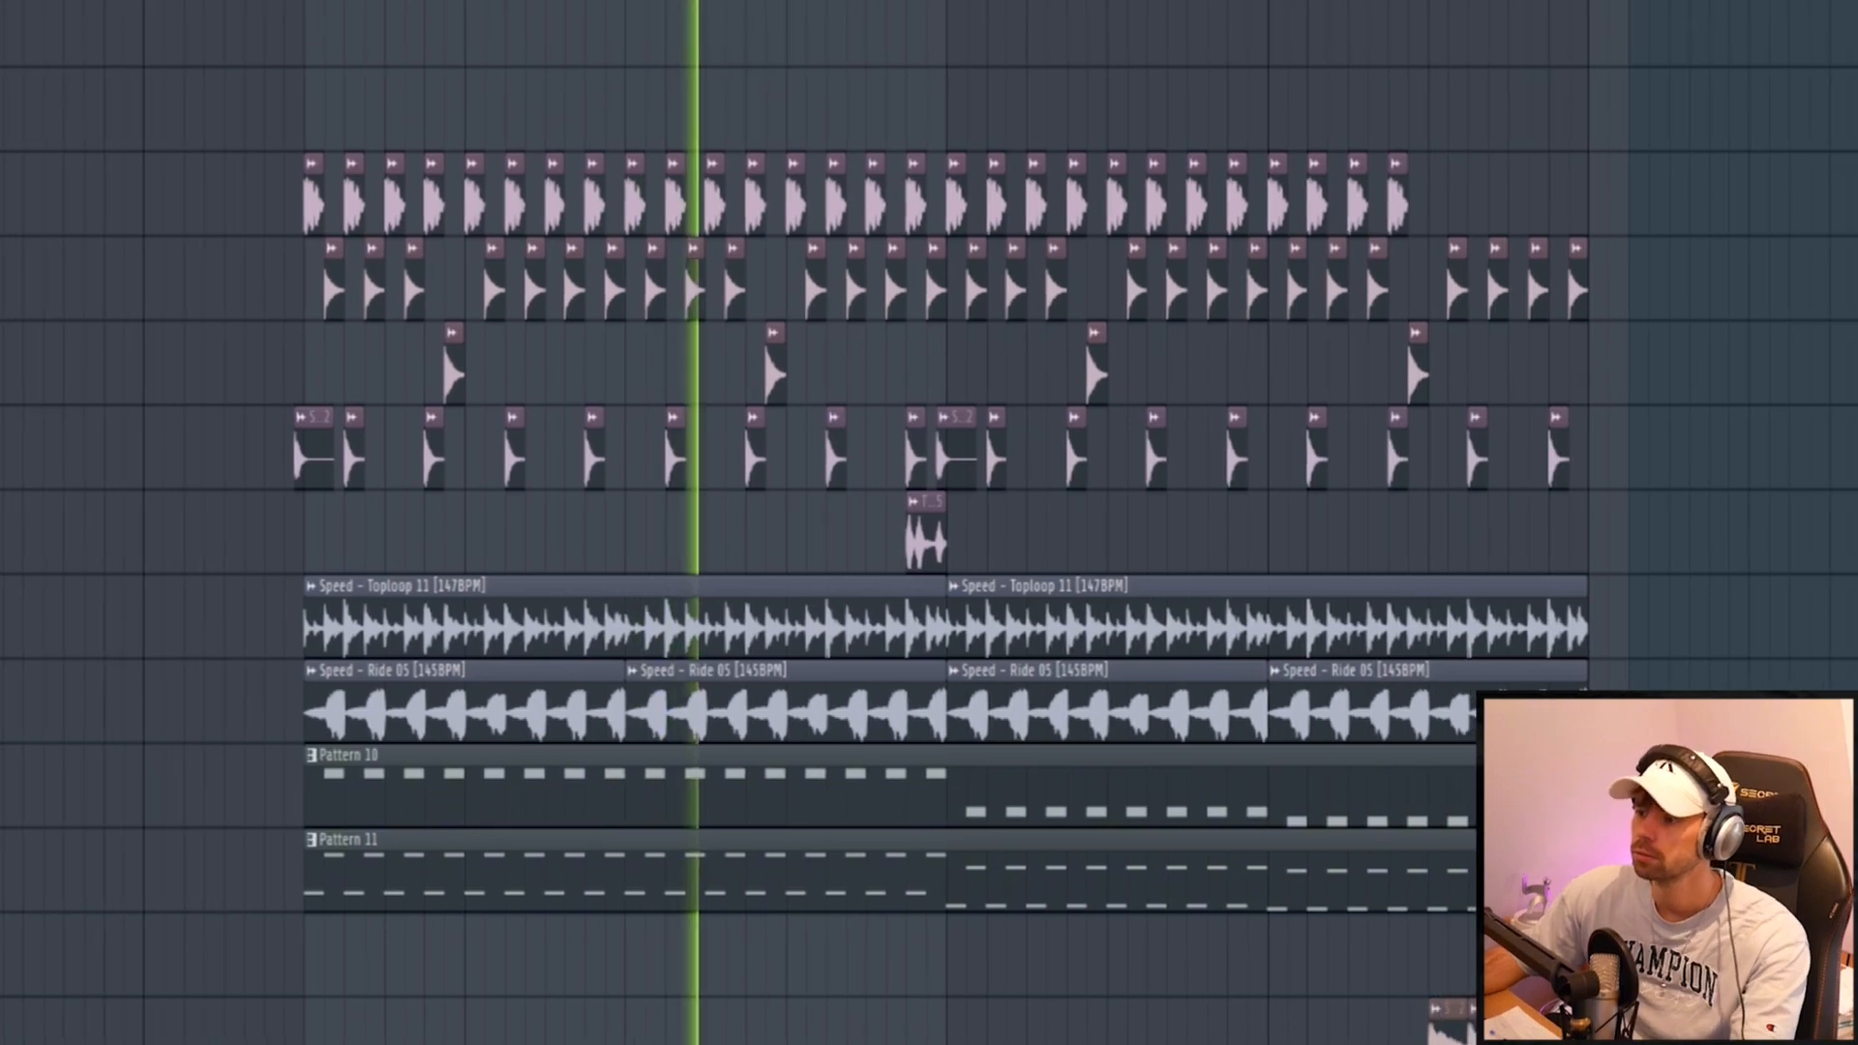
{"action": "key", "text": "Page_Up"}
{"action": "scroll", "coordinate": [503, 1035], "scroll_direction": "down", "scroll_amount": 1}
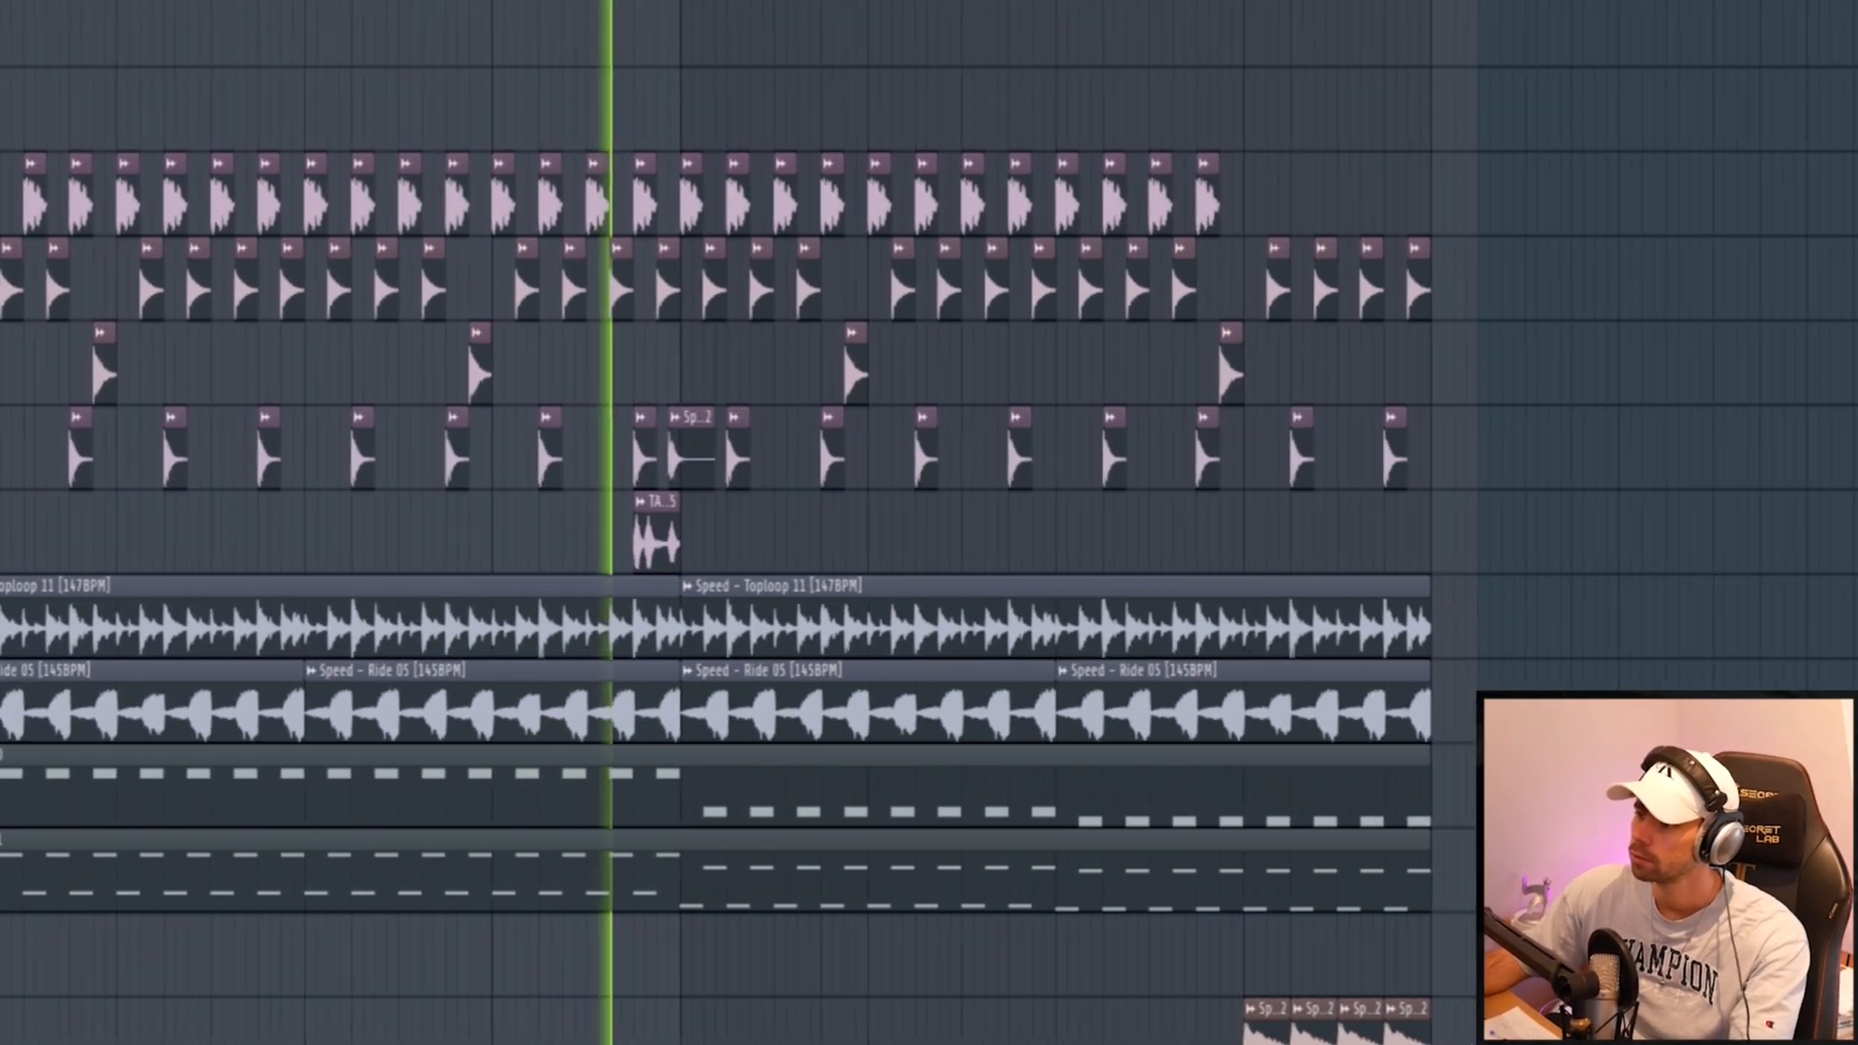
{"action": "scroll", "coordinate": [309, 518], "scroll_direction": "up", "scroll_amount": 3}
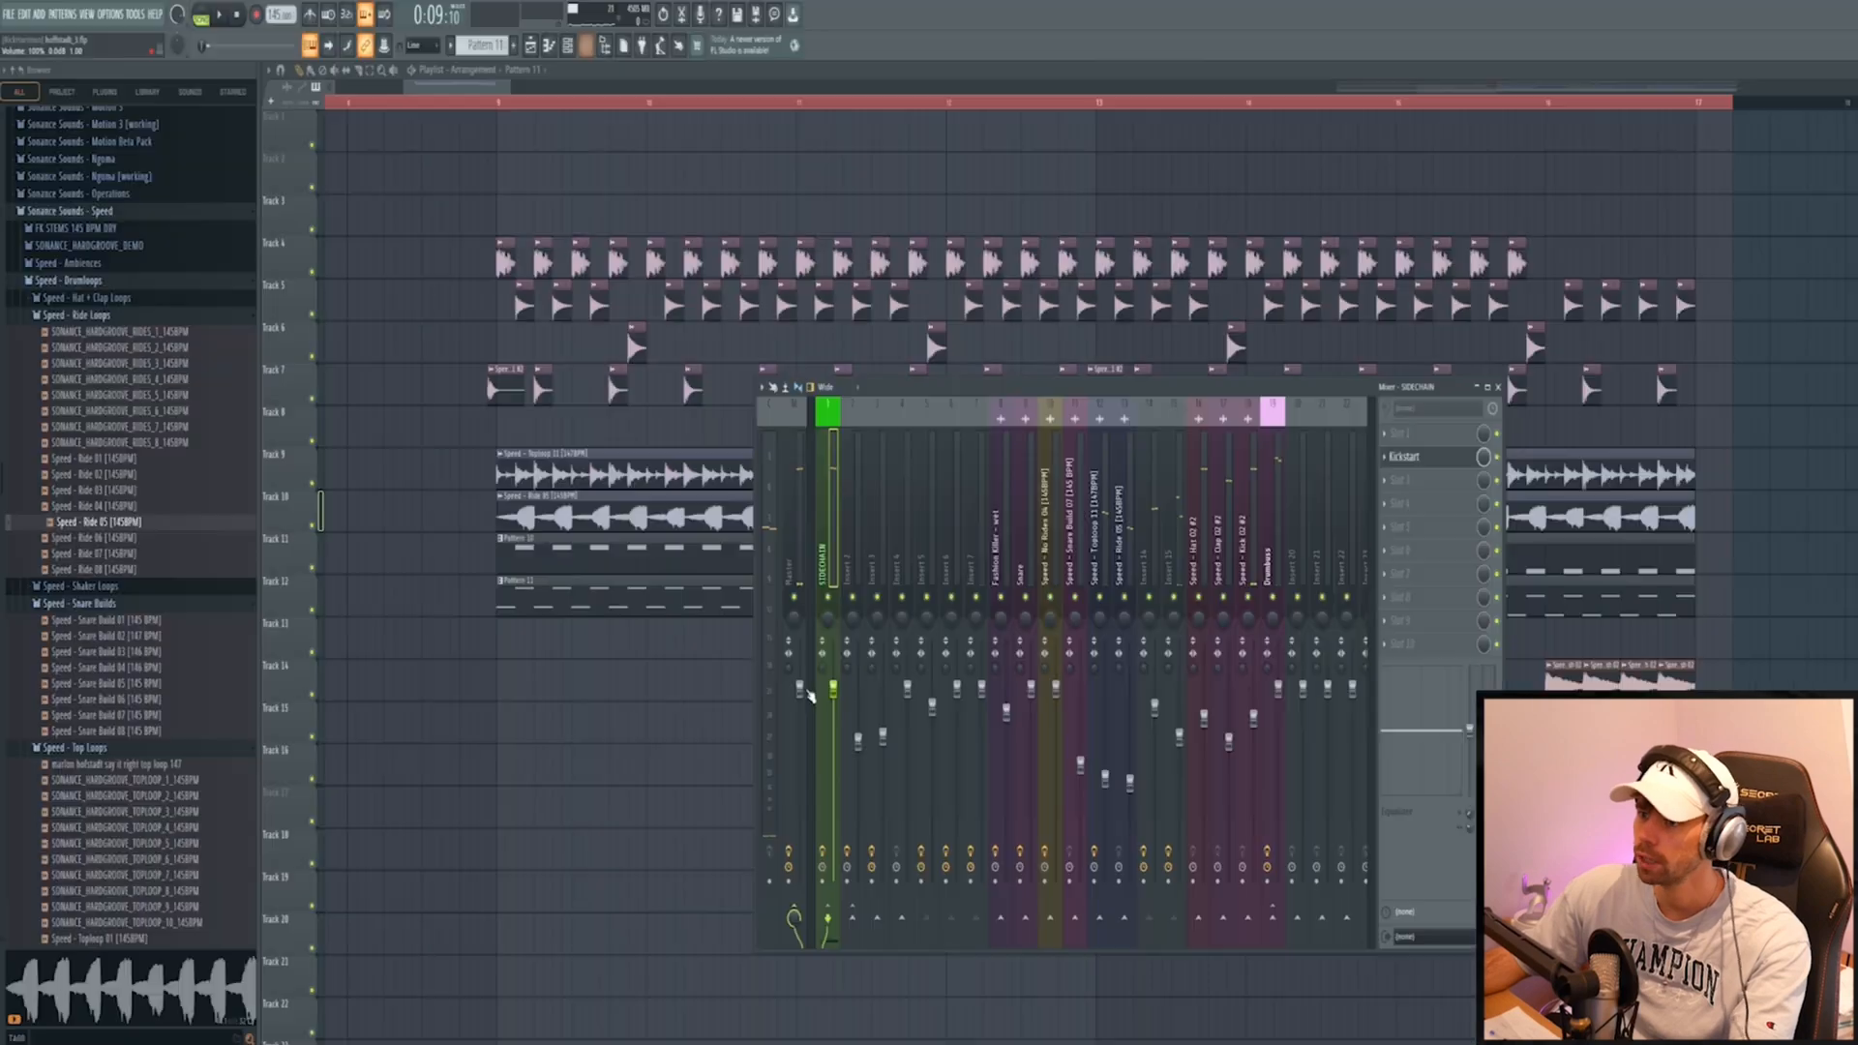
Open the Serum 2 #5 bass from the channel rack and set its mod wheel to 74%
{"action": "left_click", "coordinate": [569, 47]}
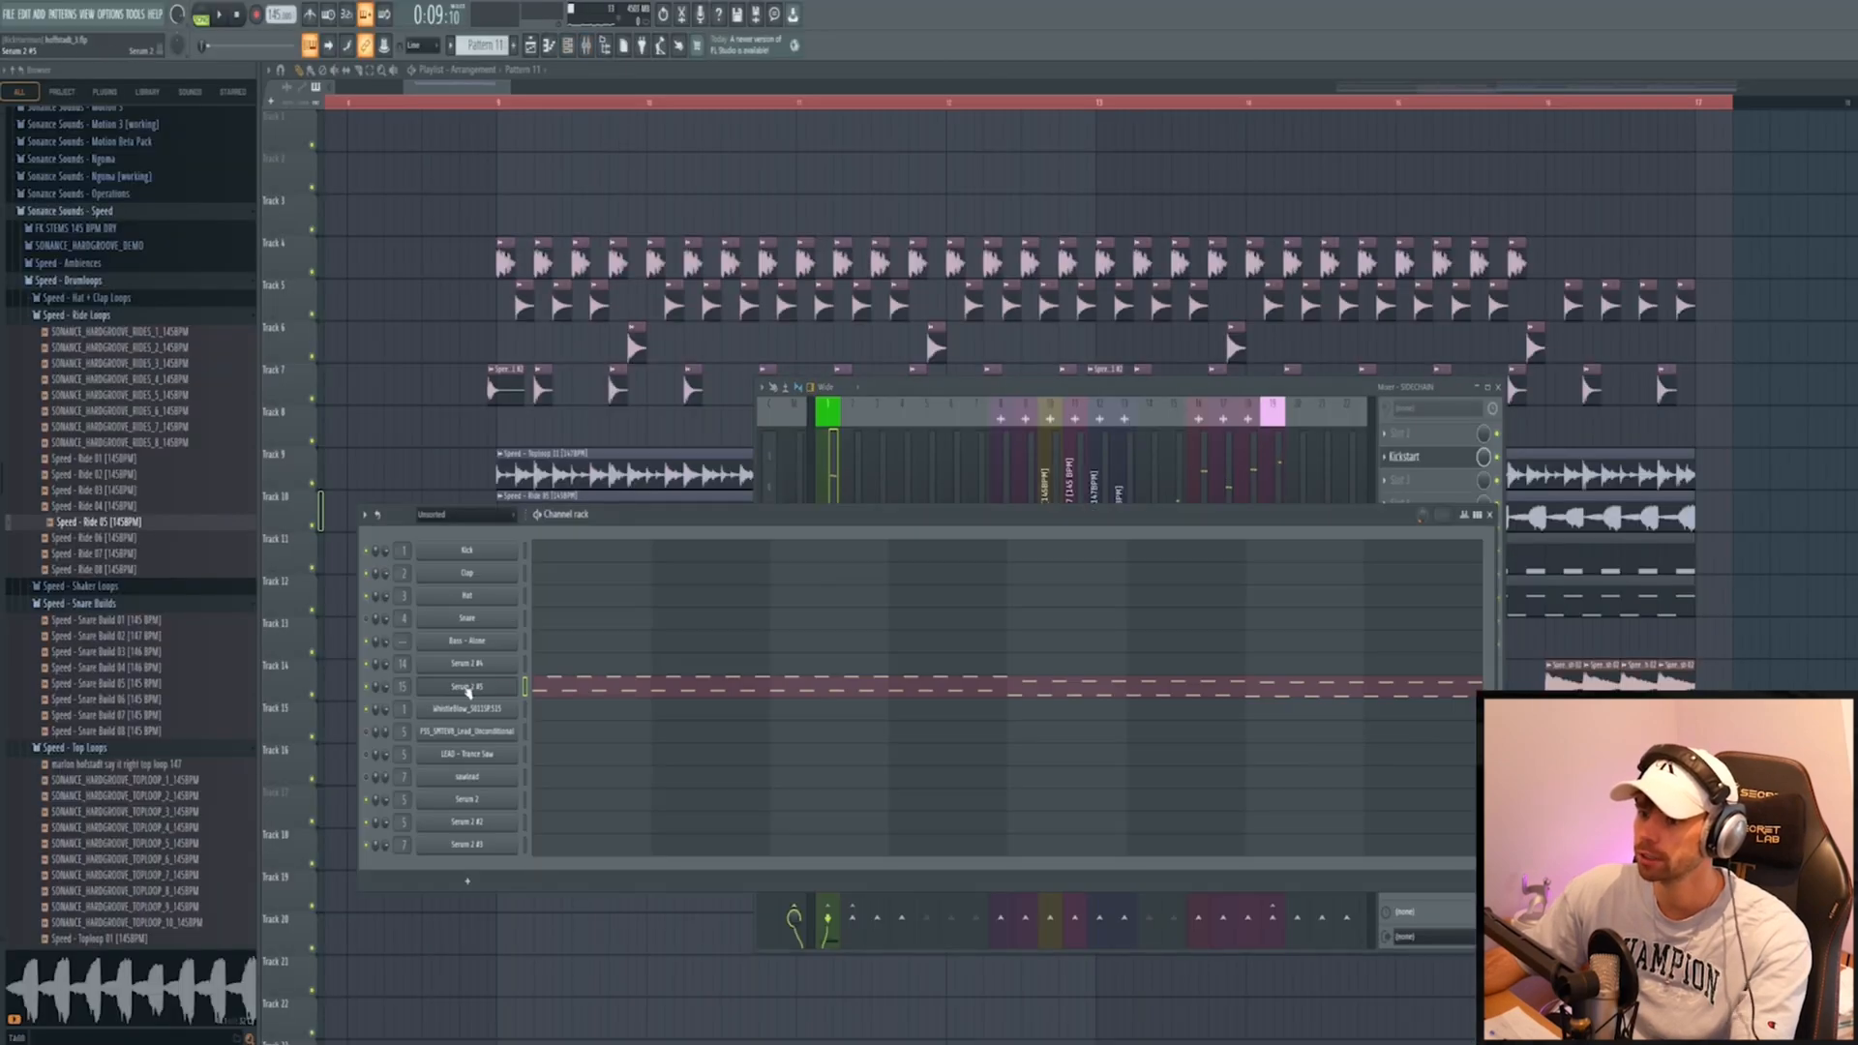
{"action": "left_click", "coordinate": [468, 687]}
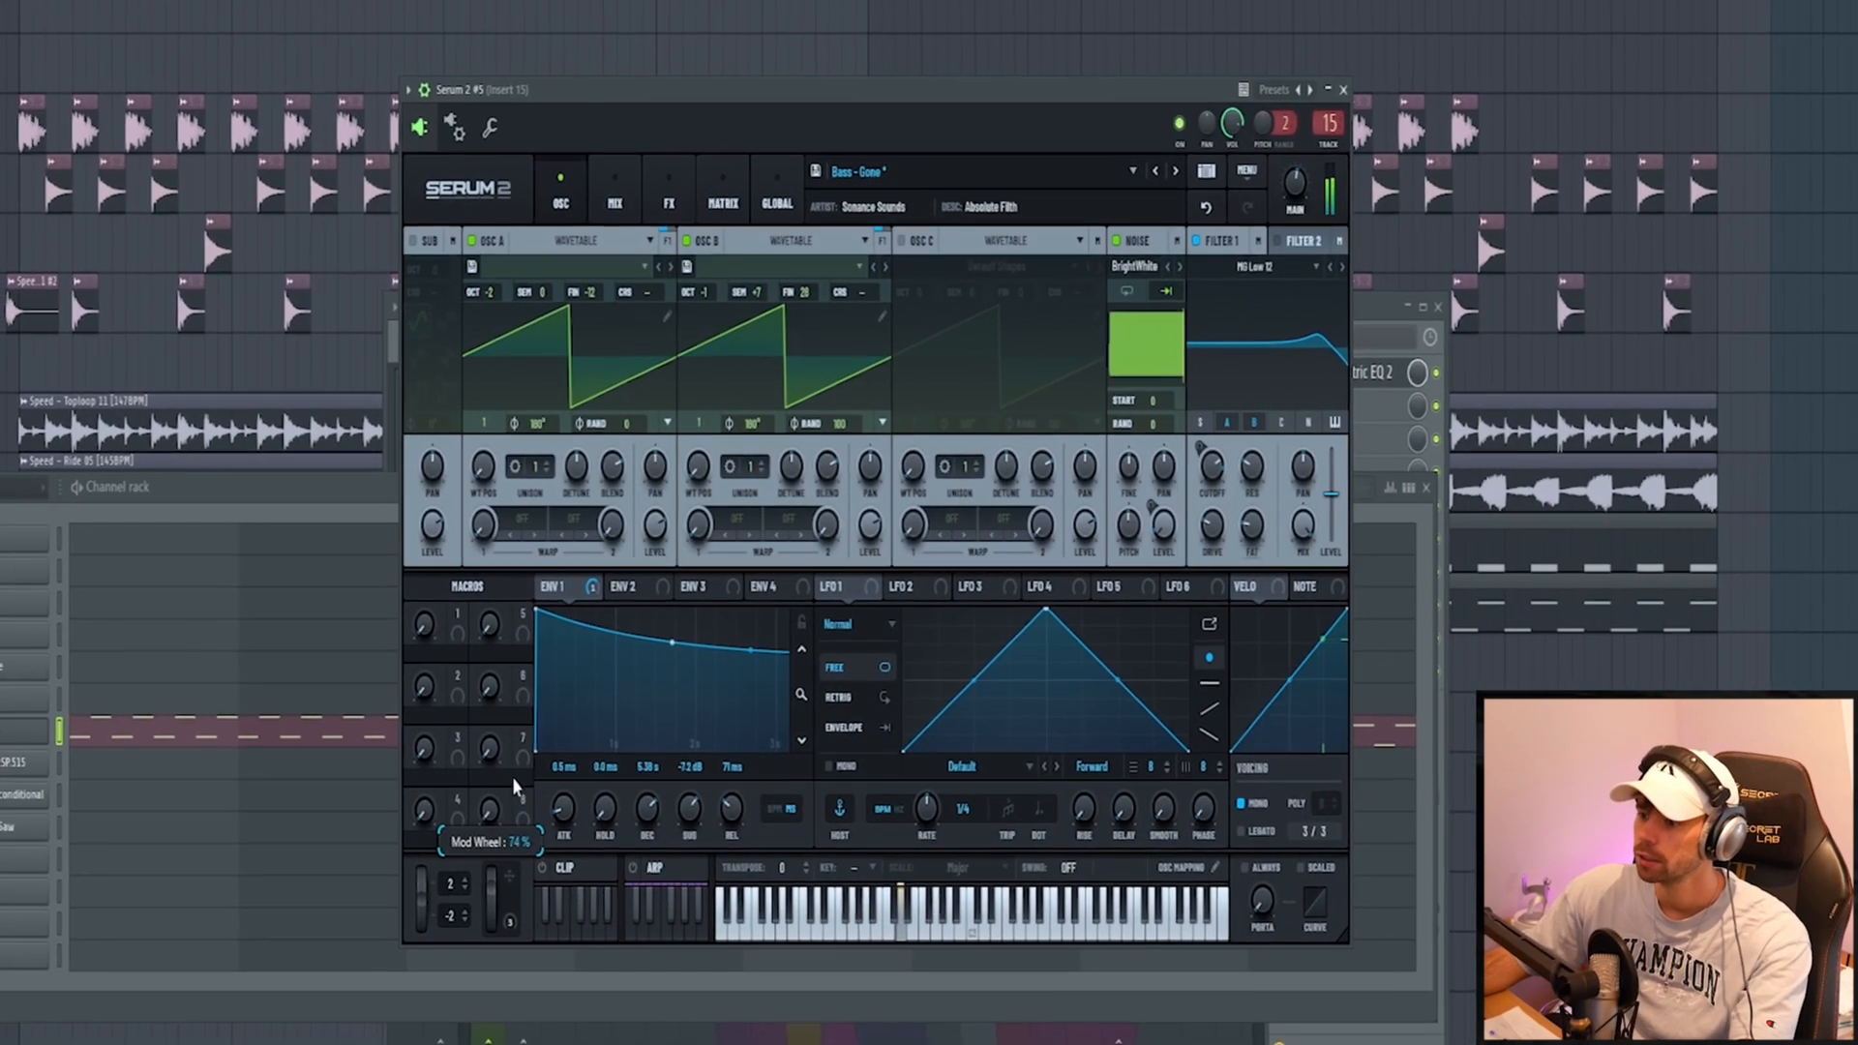
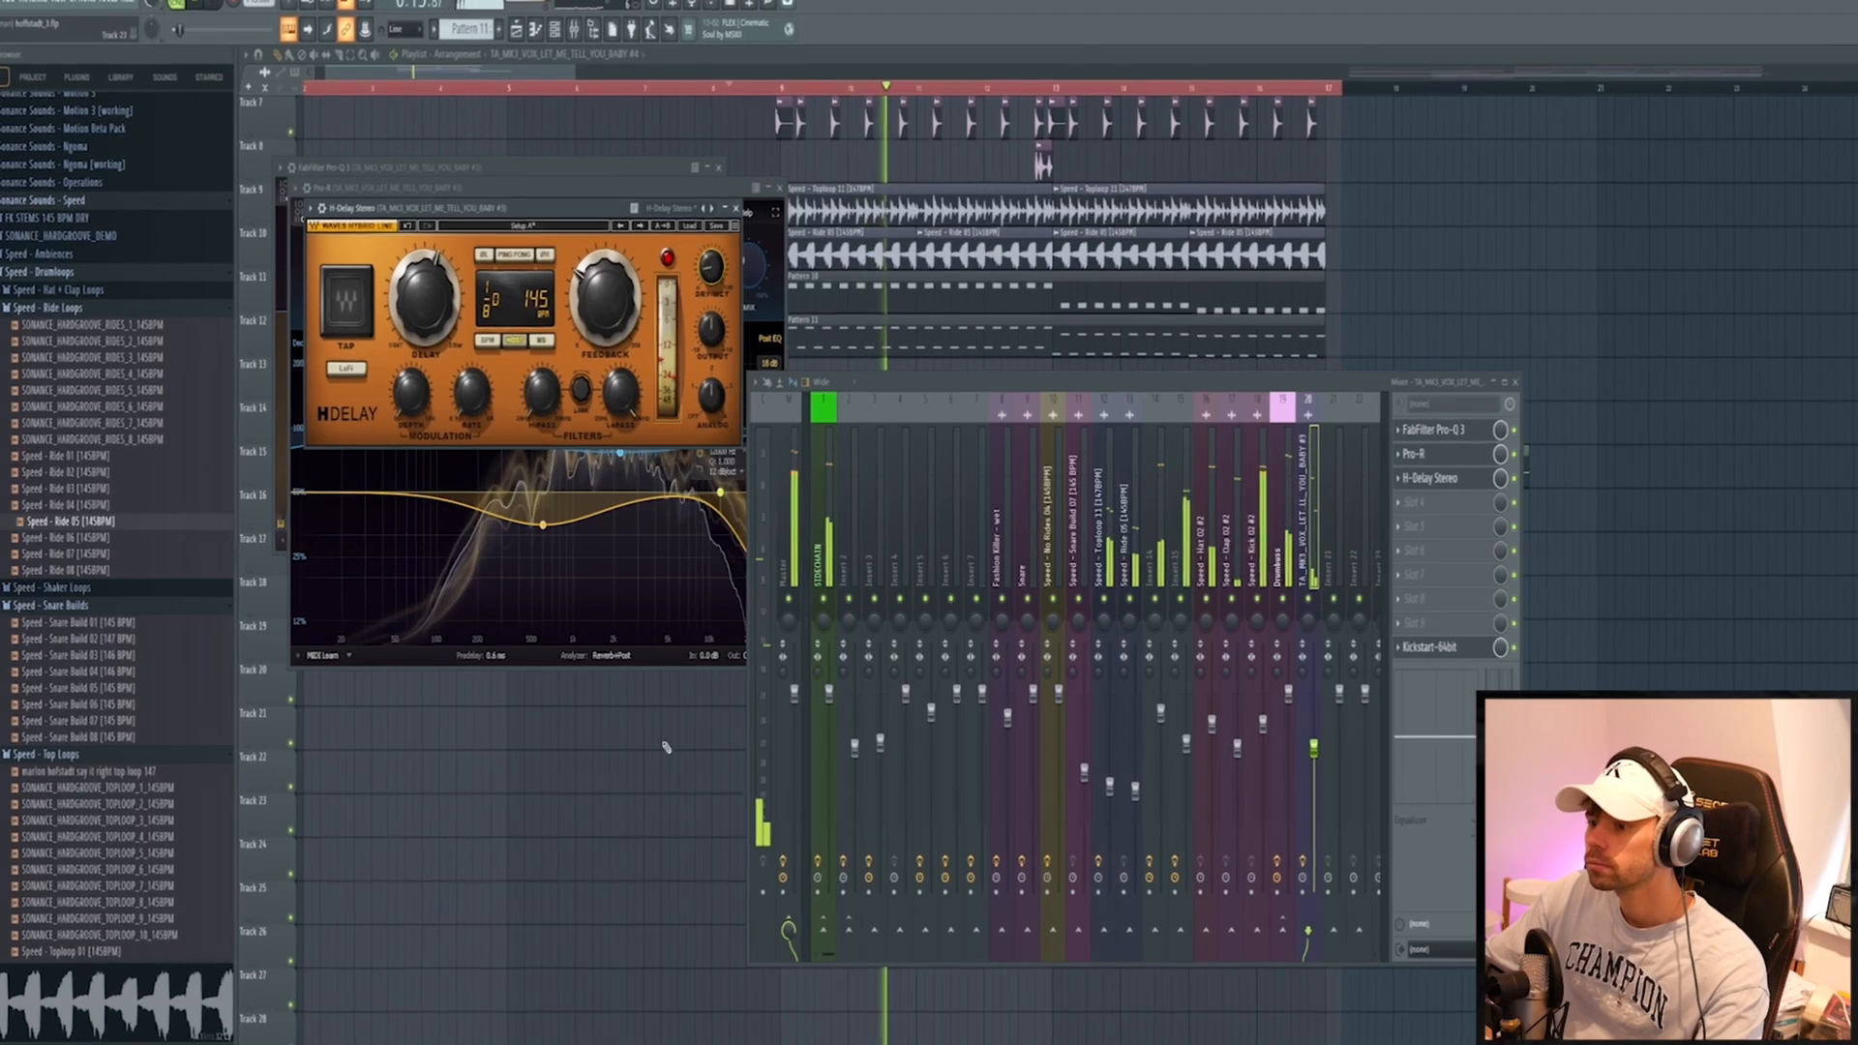
Close the vocal's open effect windows and show the mixer for the added vocal clip
{"action": "key", "text": "F12"}
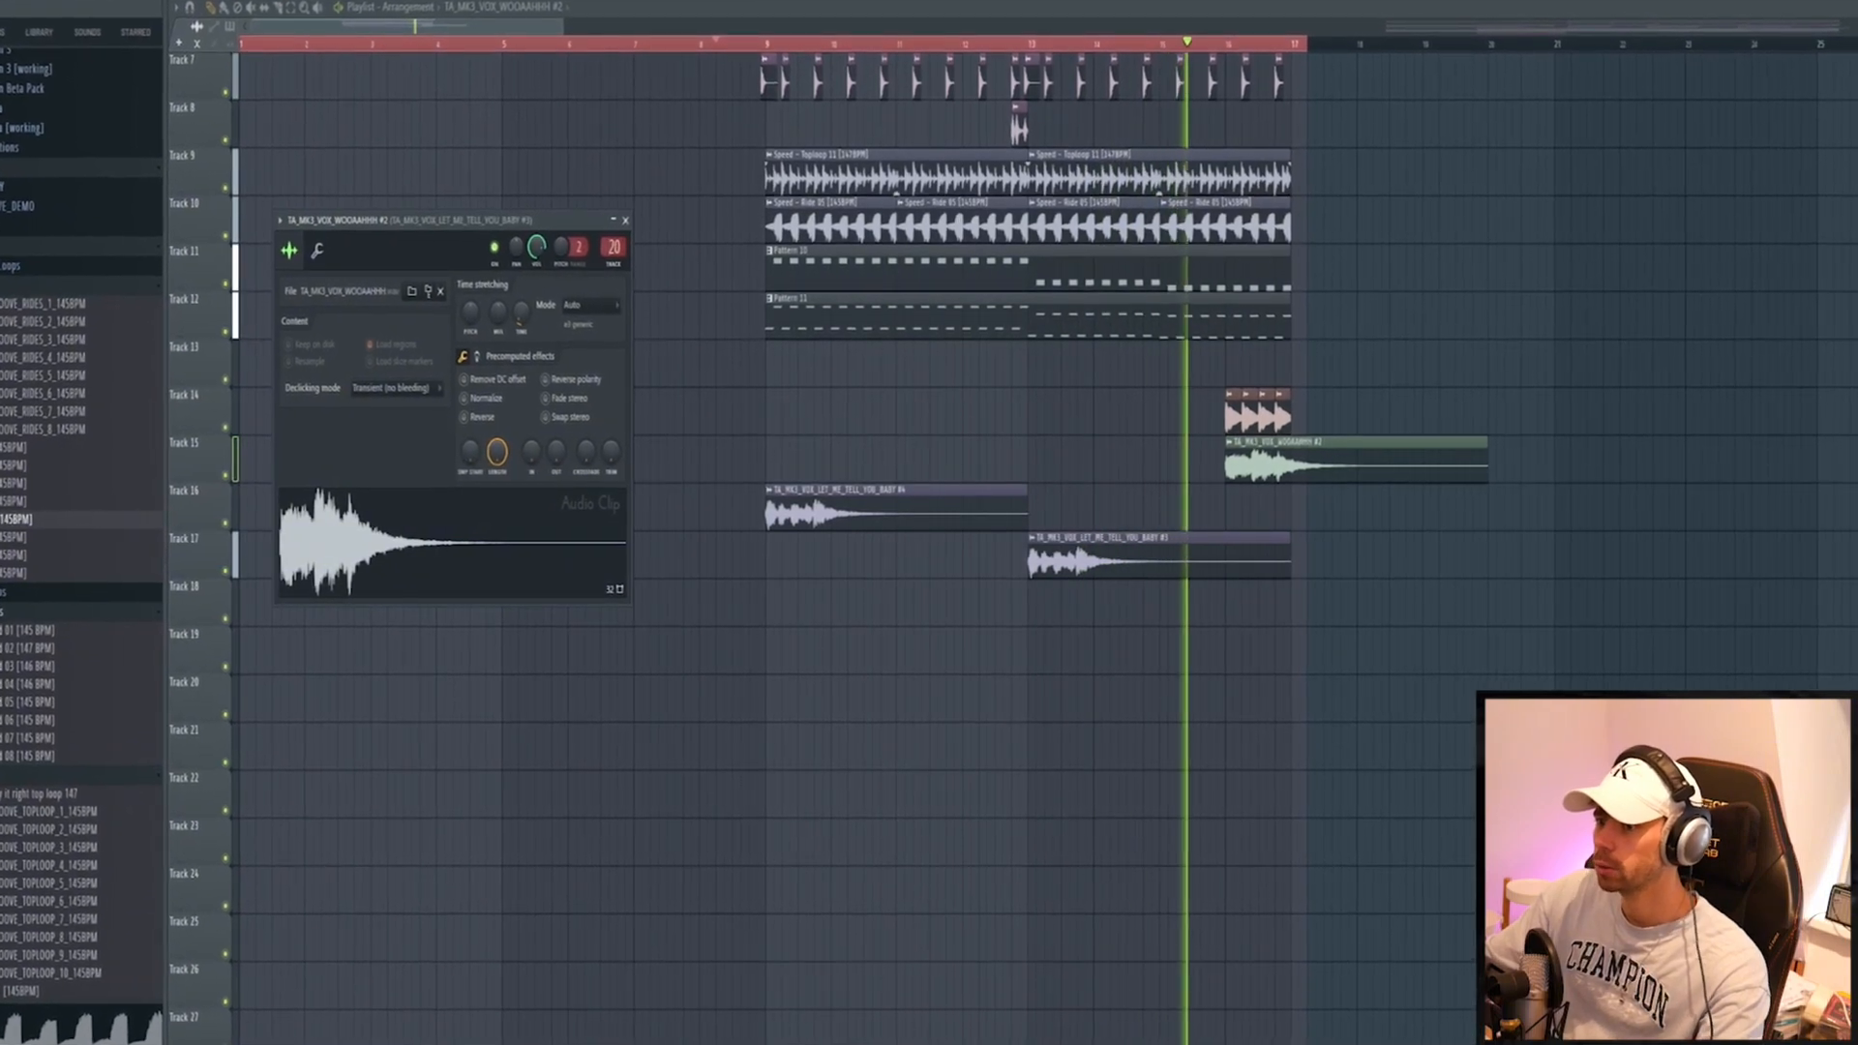
{"action": "key", "text": "F9"}
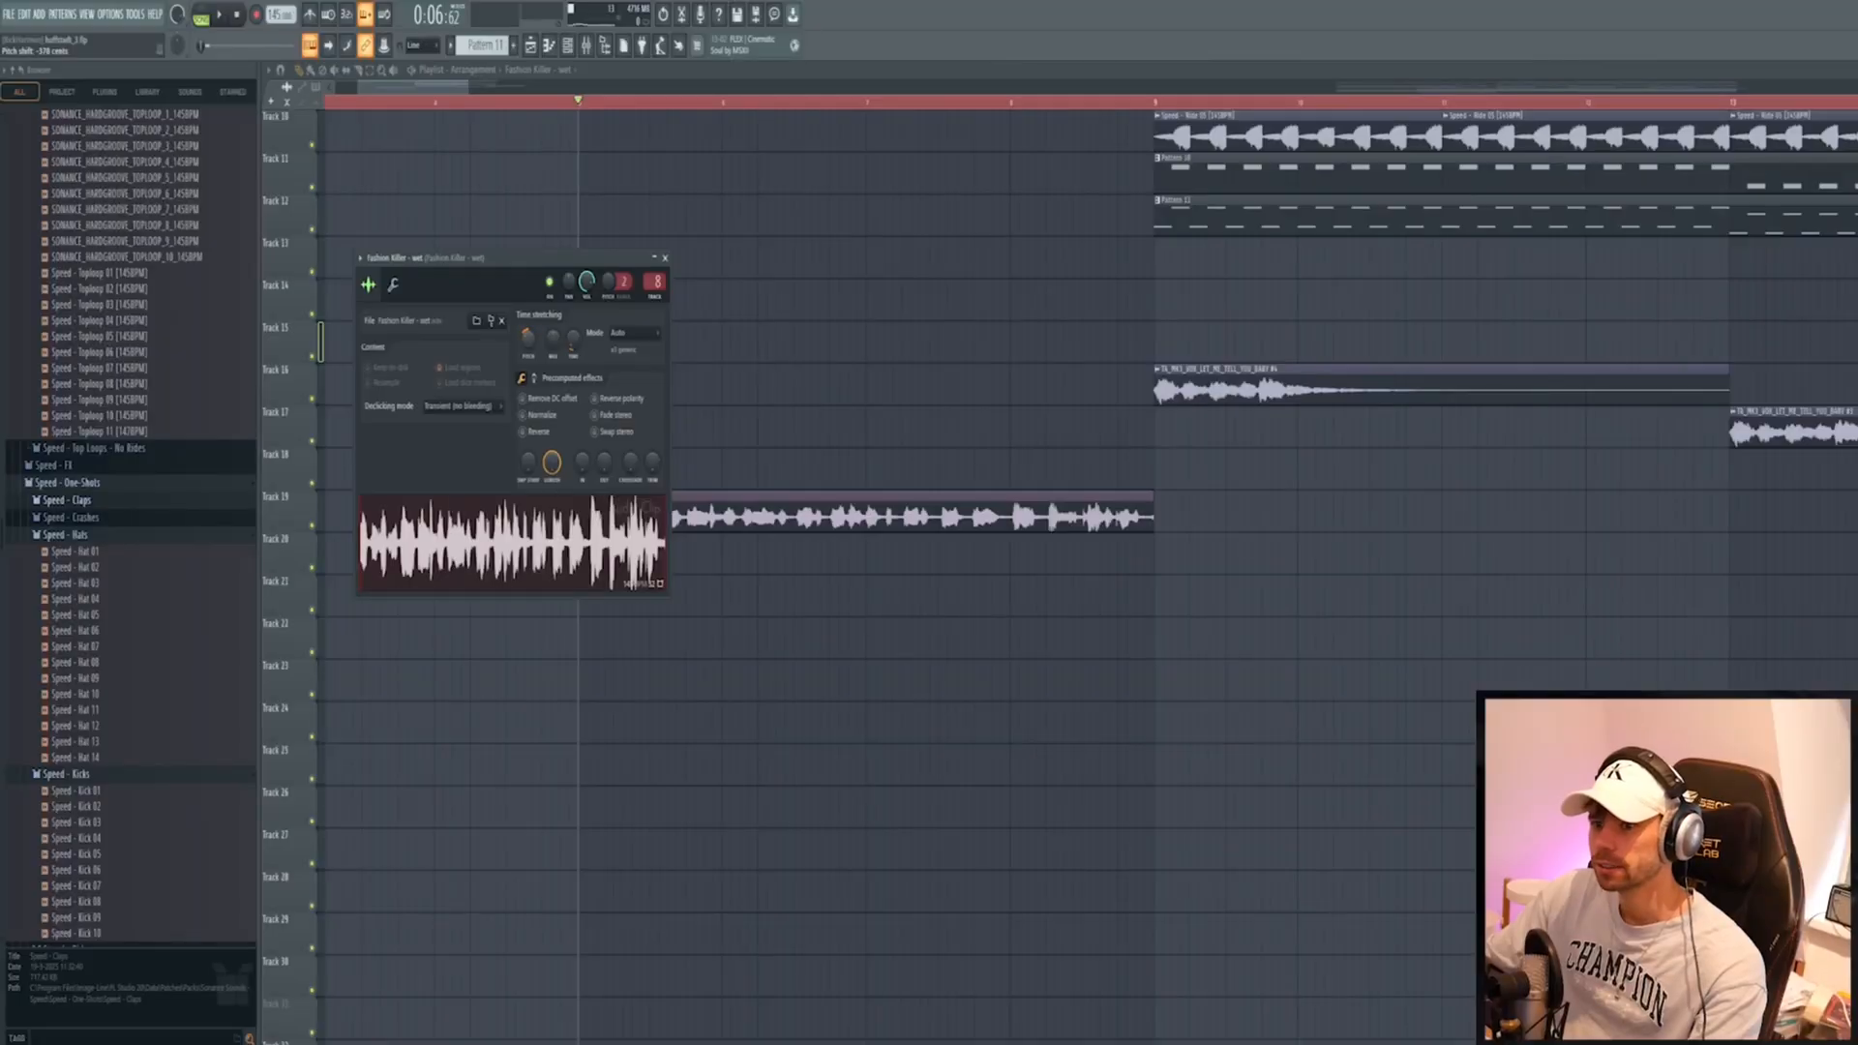
Close the Fashion Killer vocal's sample settings and boost its Pro-Q 3 highs by 3.59 dB at about 7 kHz during playback
{"action": "left_click", "coordinate": [665, 259]}
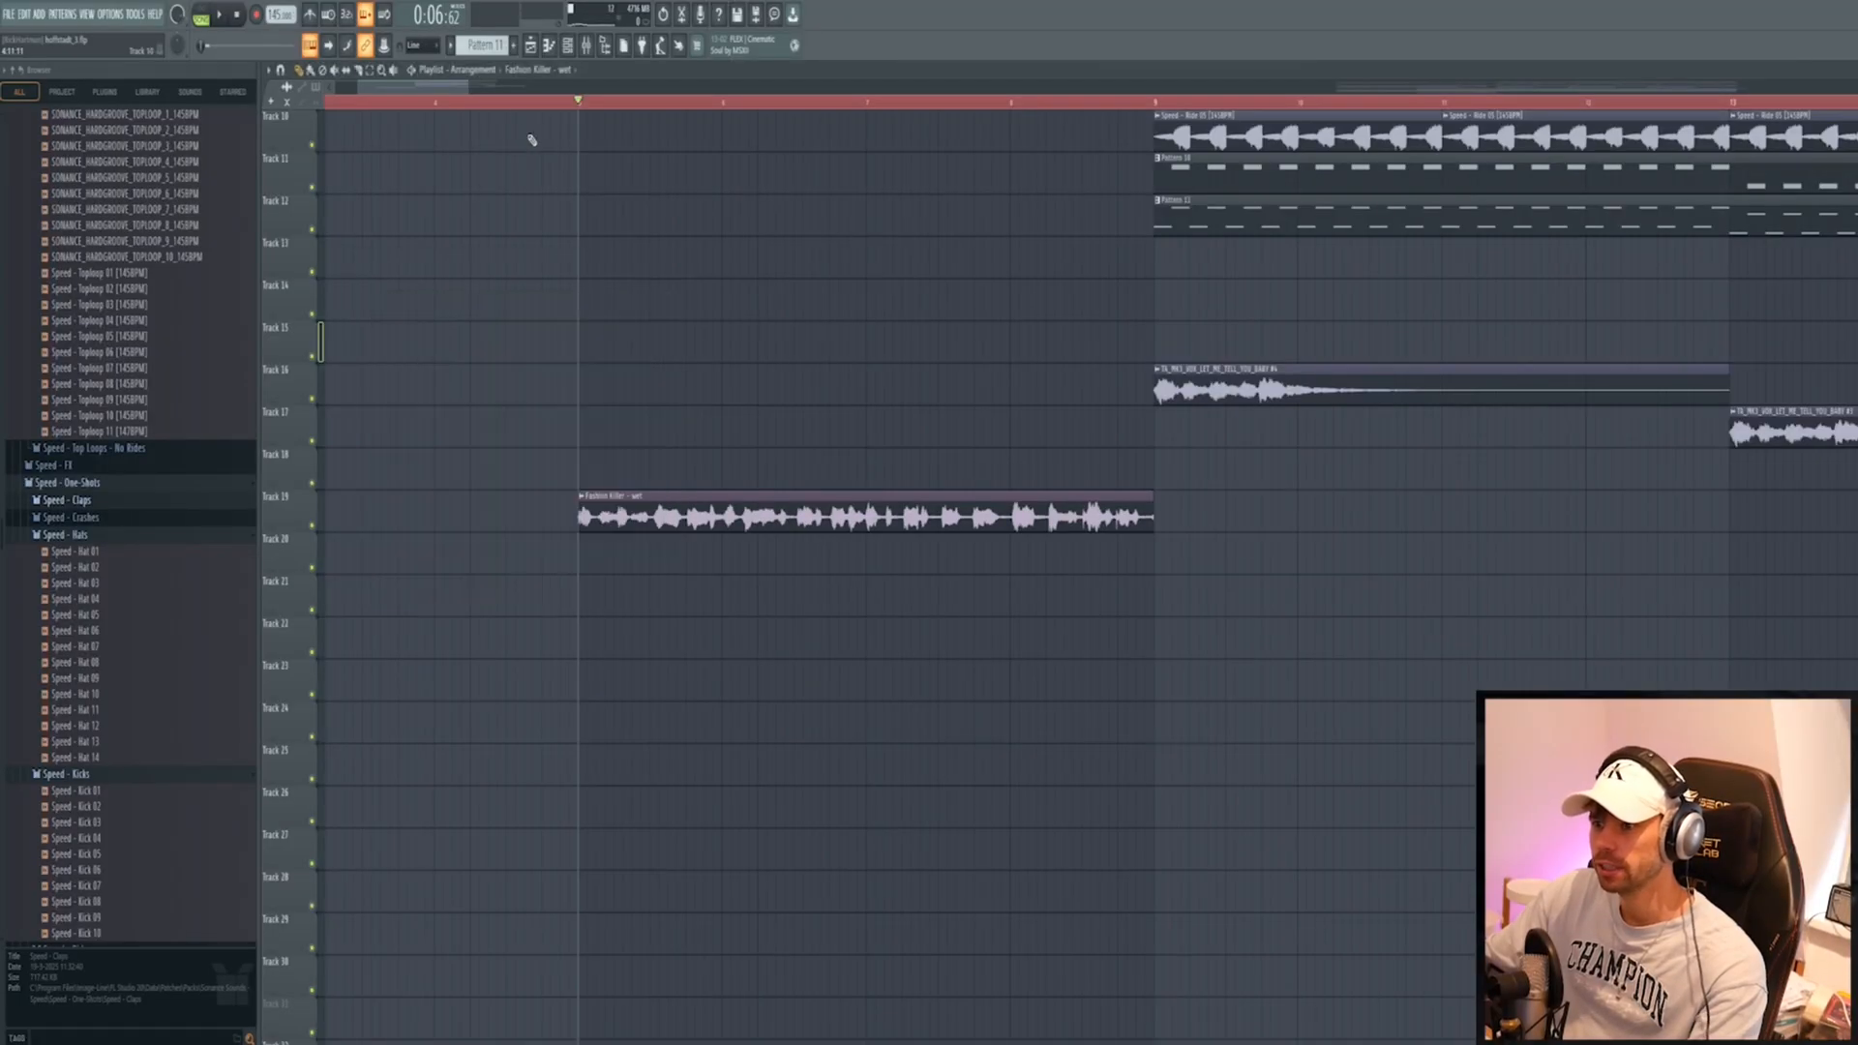
{"action": "key", "text": "space"}
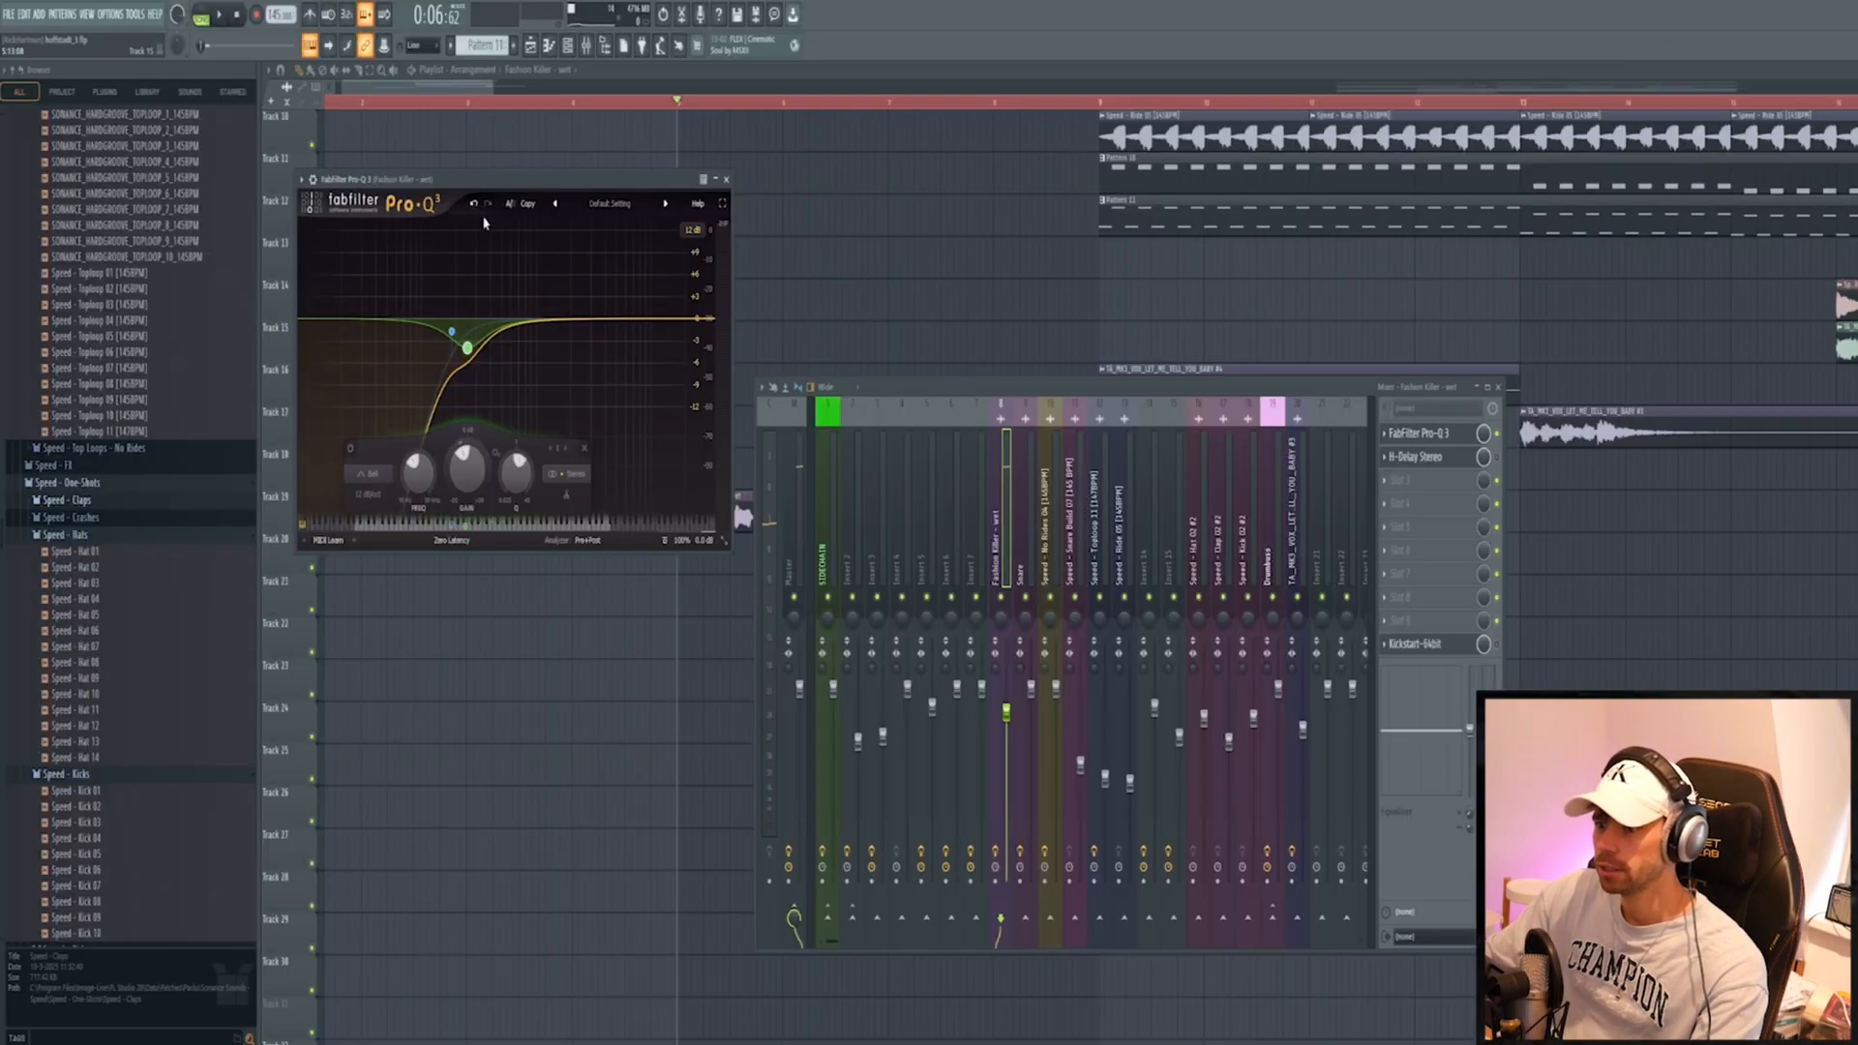
{"action": "left_click_drag", "start_coordinate": [495, 187], "coordinate": [878, 284]}
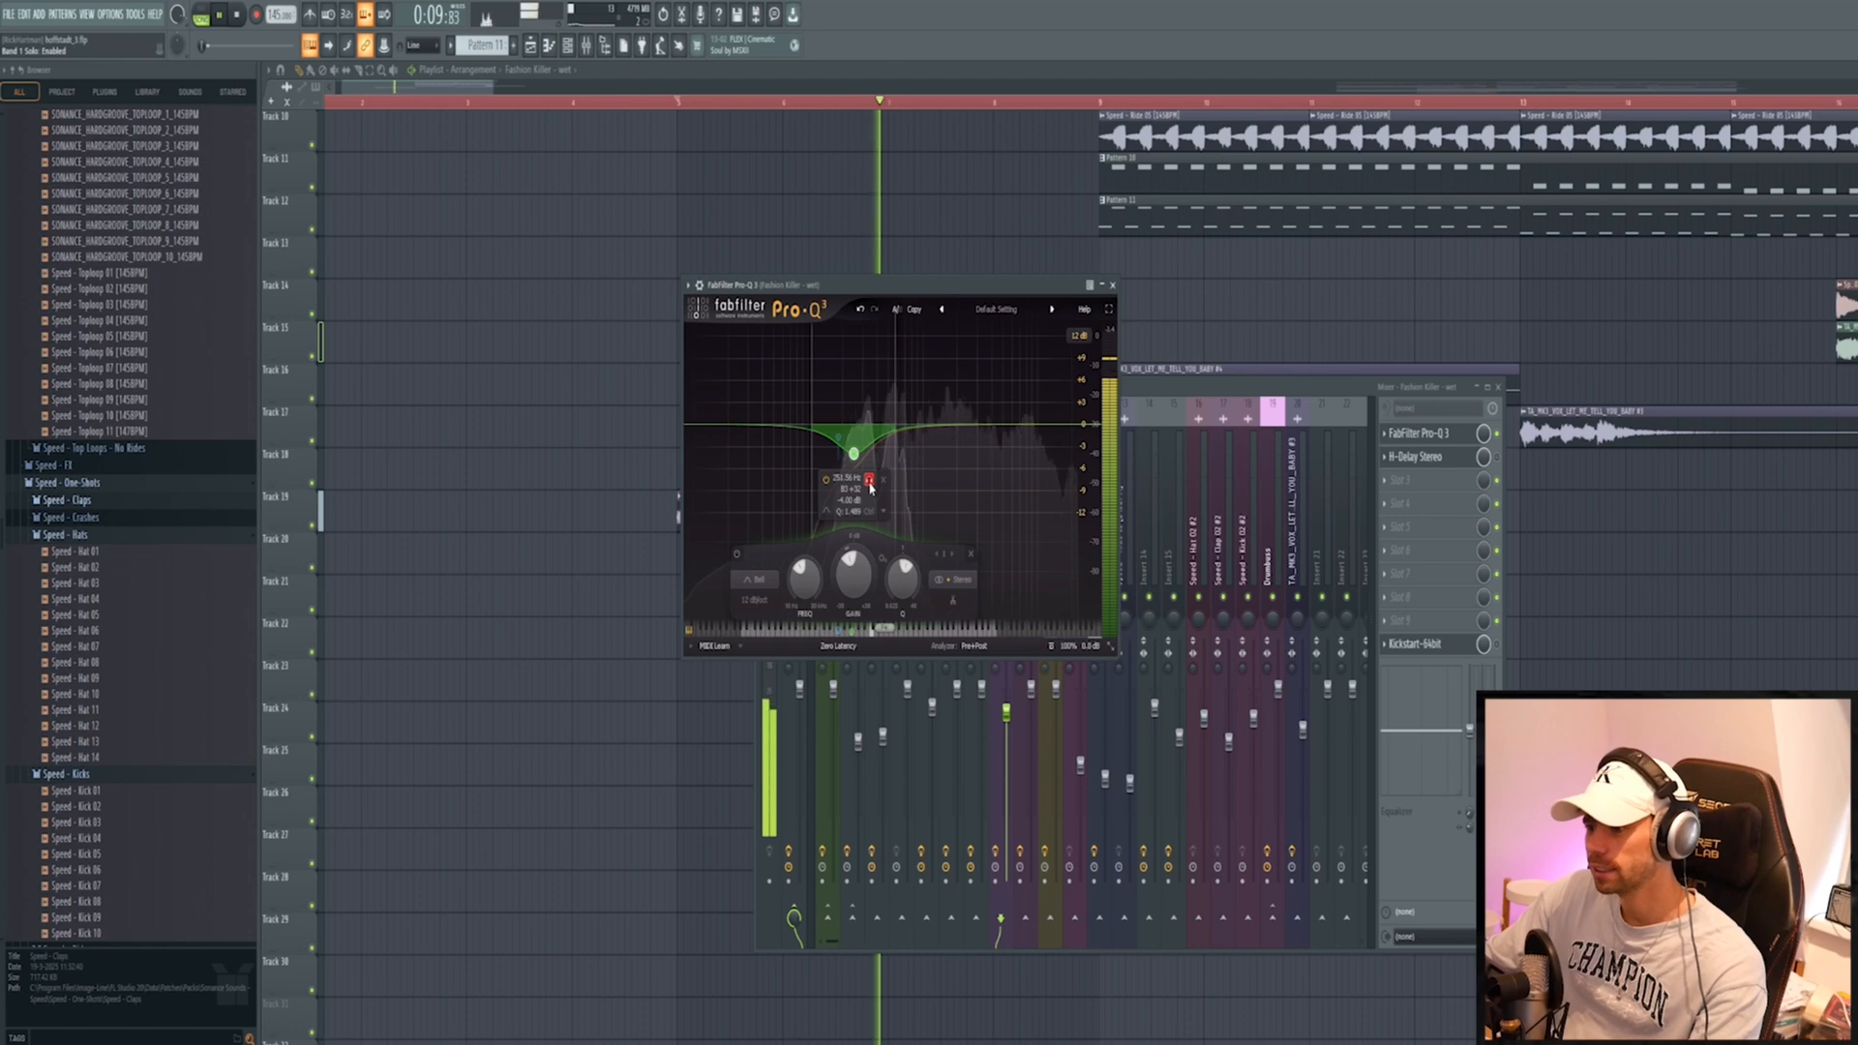
{"action": "left_click_drag", "start_coordinate": [1020, 427], "coordinate": [1019, 393]}
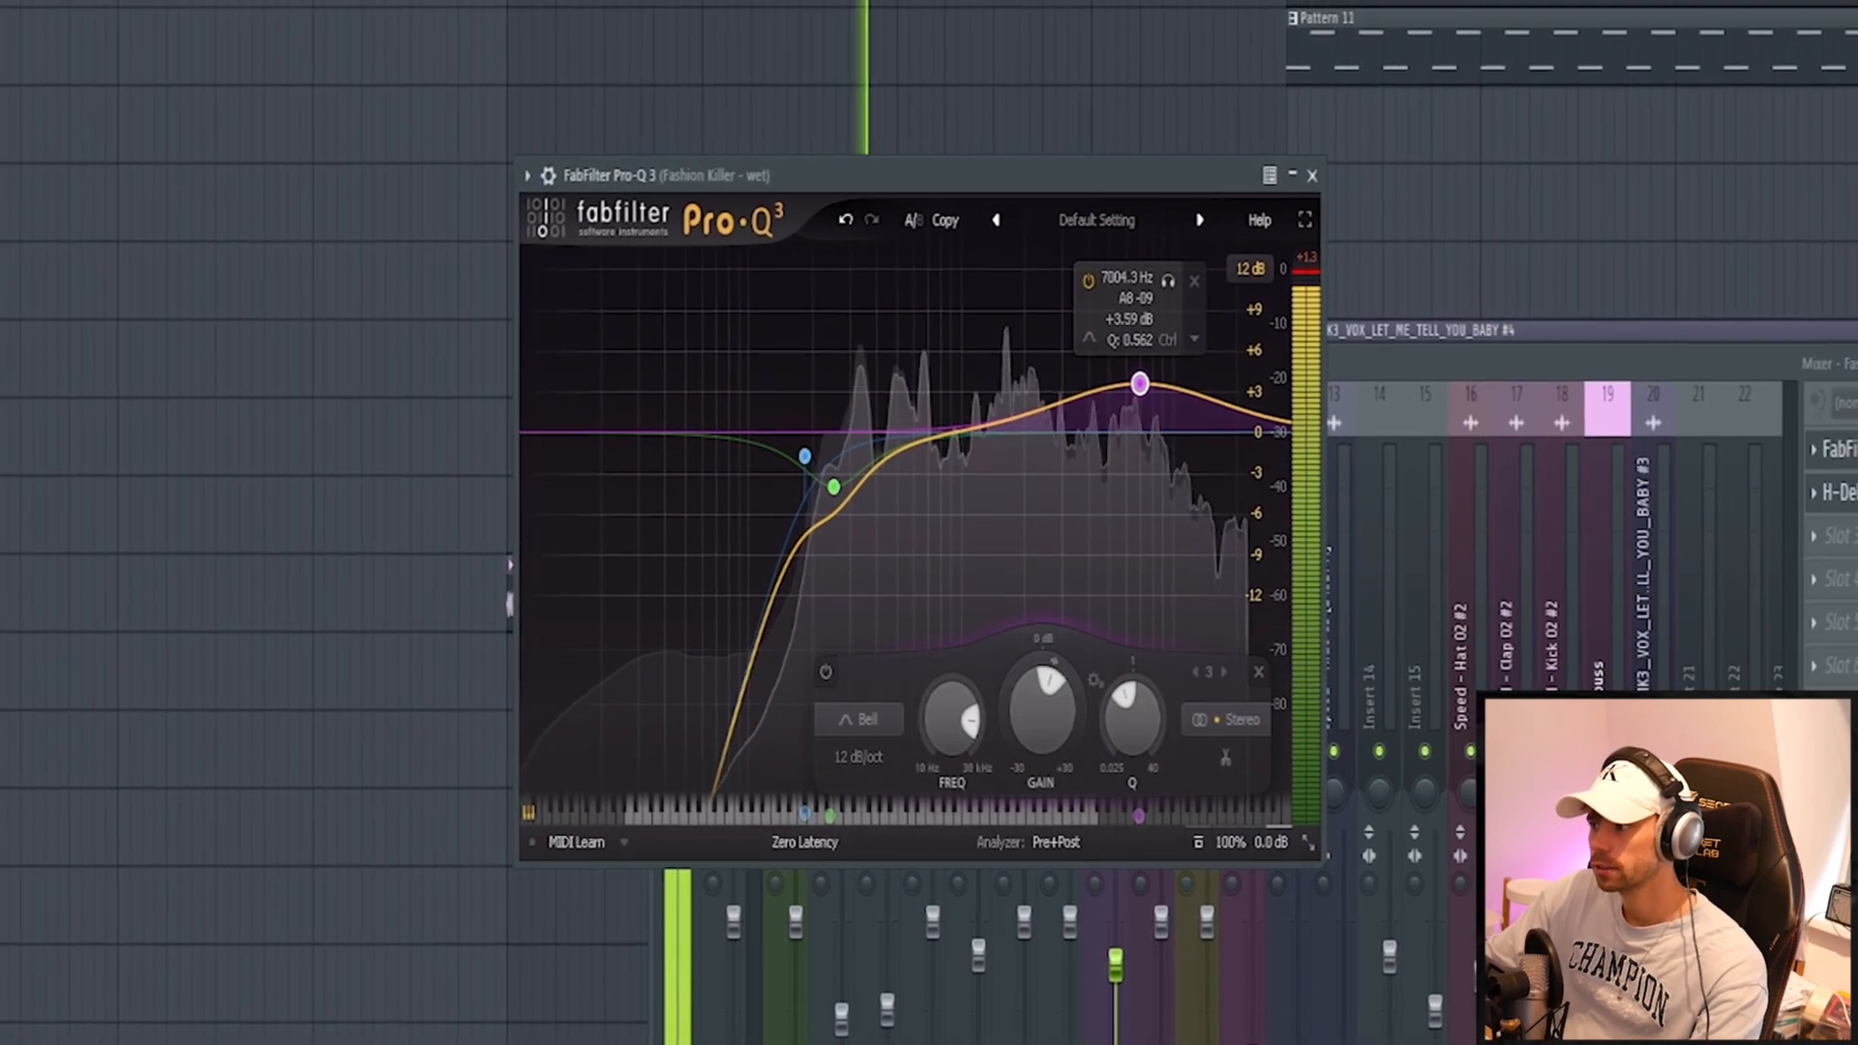
Add the Pro-R reverb after H-Delay Stereo on the Fashion Killer vocal's mixer track
{"action": "left_click", "coordinate": [1850, 446]}
{"action": "left_click", "coordinate": [1833, 495]}
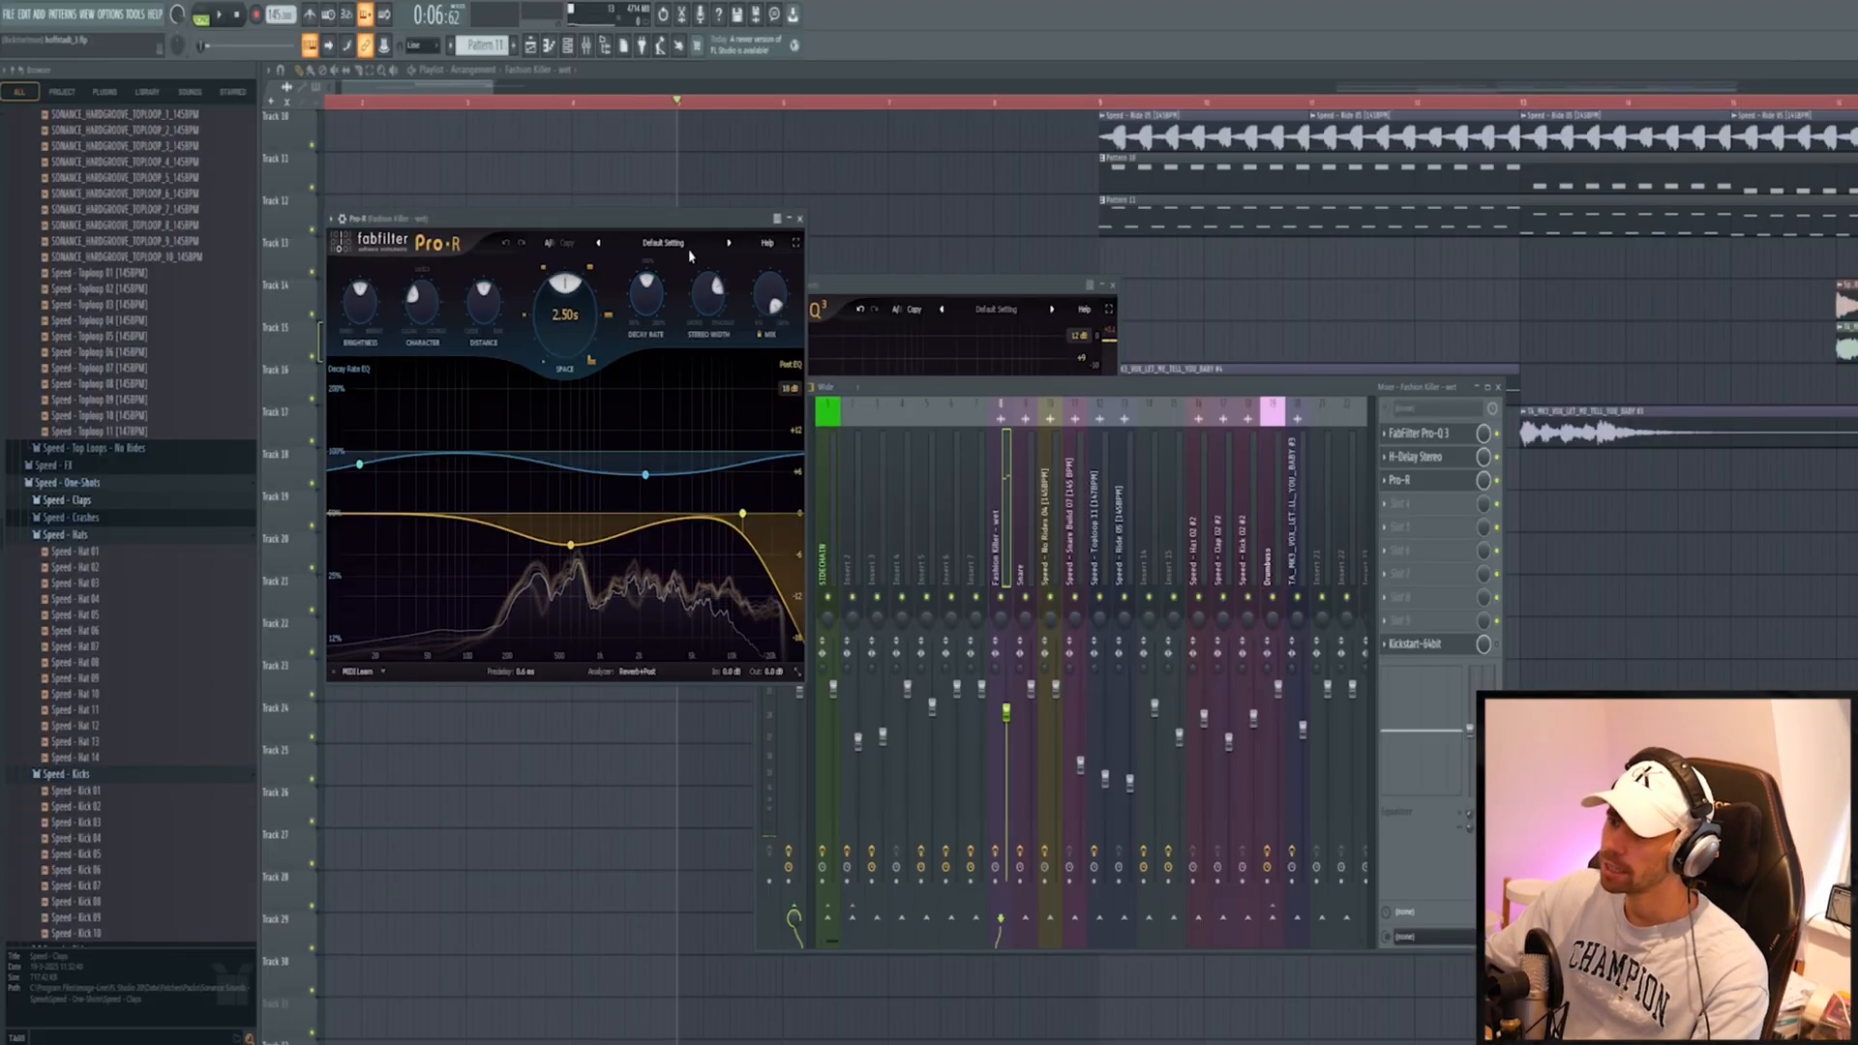
{"action": "mouse_move", "coordinate": [666, 314]}
Place two Fashion Killer vocal clips back to back beneath the repeated drum and bass section and play it
{"action": "left_click", "coordinate": [822, 947]}
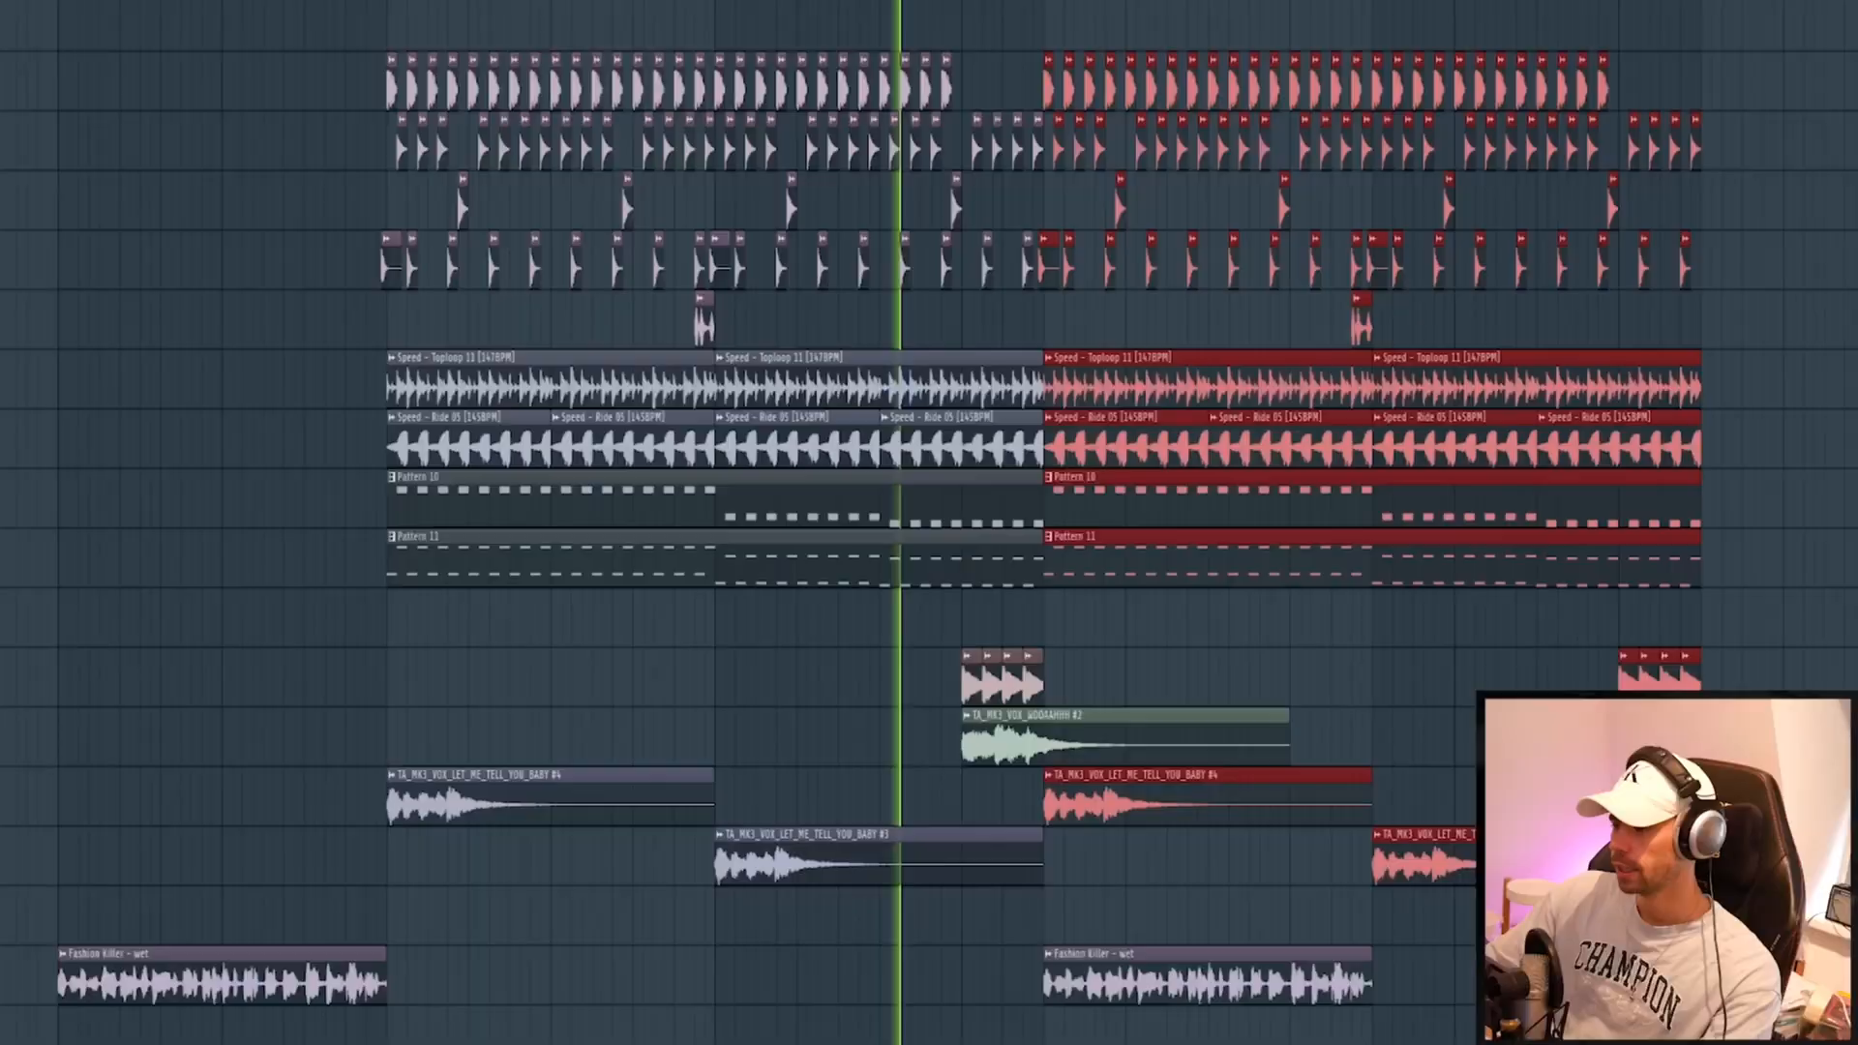
{"action": "scroll", "coordinate": [1026, 997], "scroll_direction": "down", "scroll_amount": 1}
{"action": "left_click_drag", "start_coordinate": [1021, 999], "coordinate": [1113, 1000]}
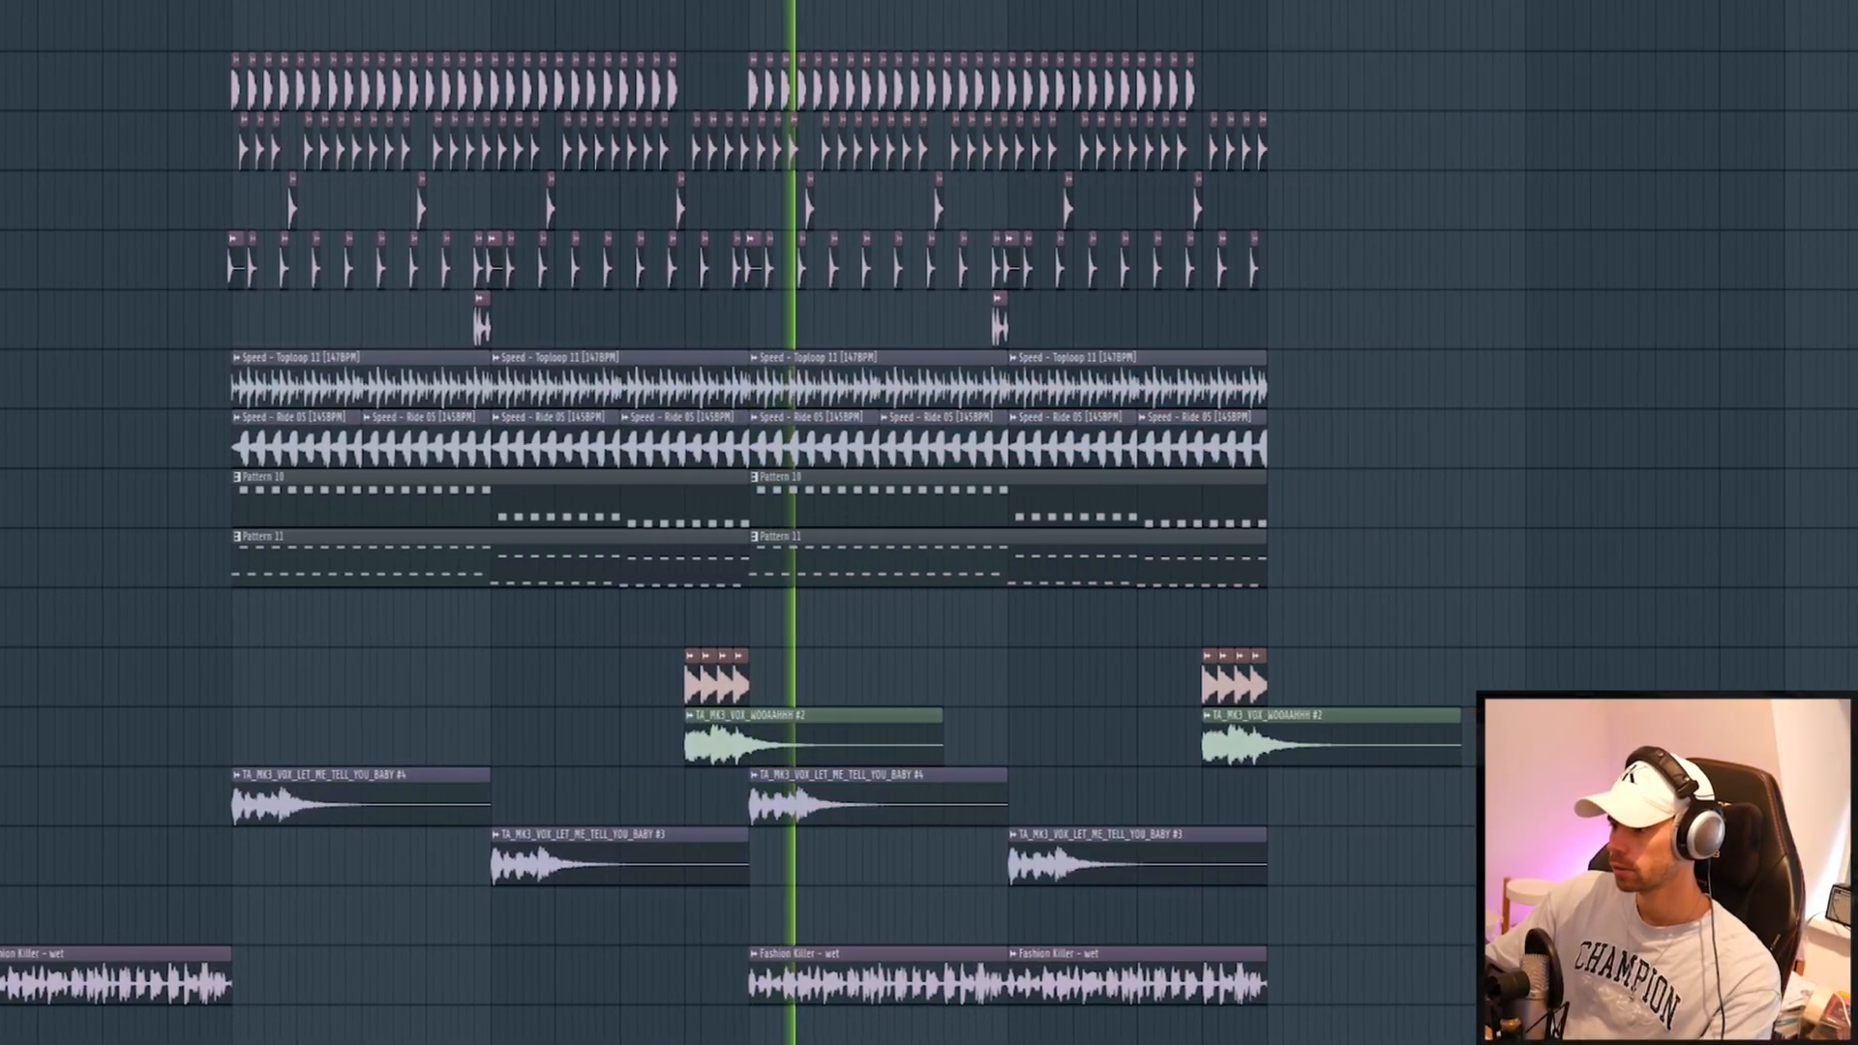
{"action": "scroll", "coordinate": [1121, 1001], "scroll_direction": "up", "scroll_amount": 1}
{"action": "scroll", "coordinate": [842, 1041], "scroll_direction": "up", "scroll_amount": 2}
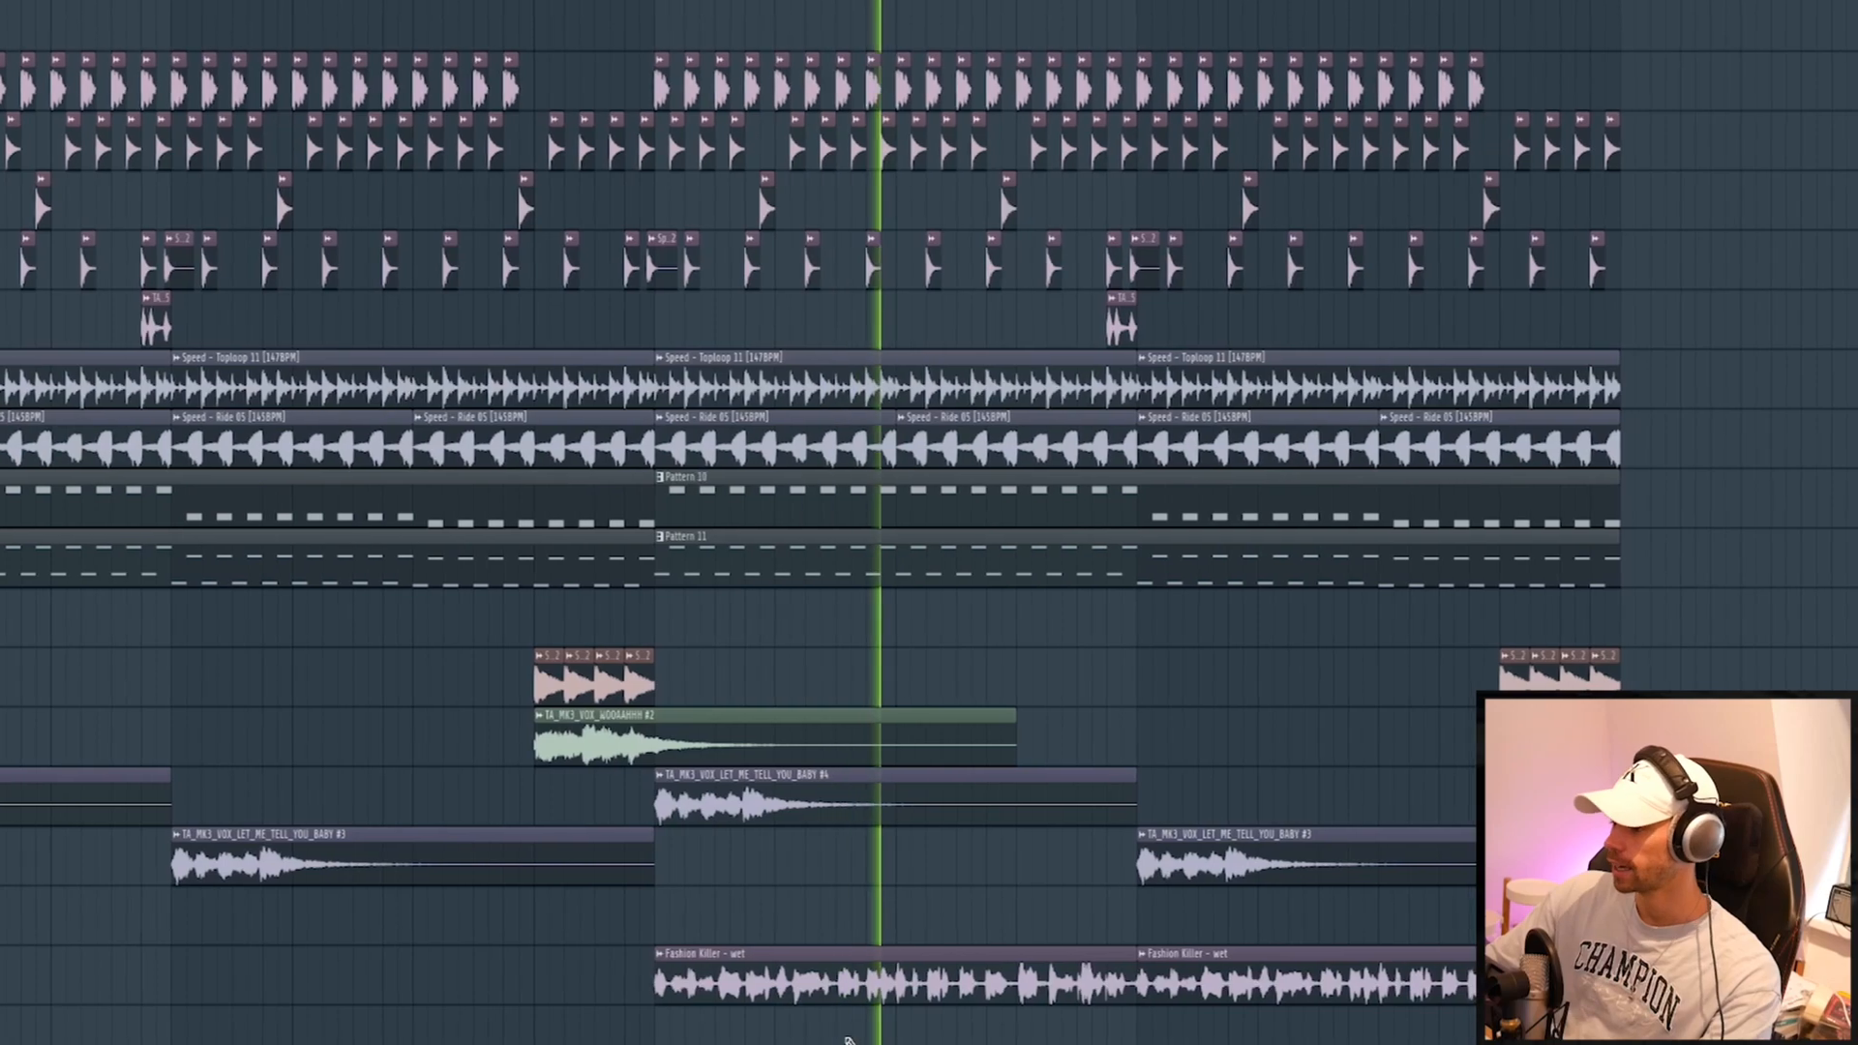
{"action": "scroll", "coordinate": [842, 1041], "scroll_direction": "down", "scroll_amount": 3}
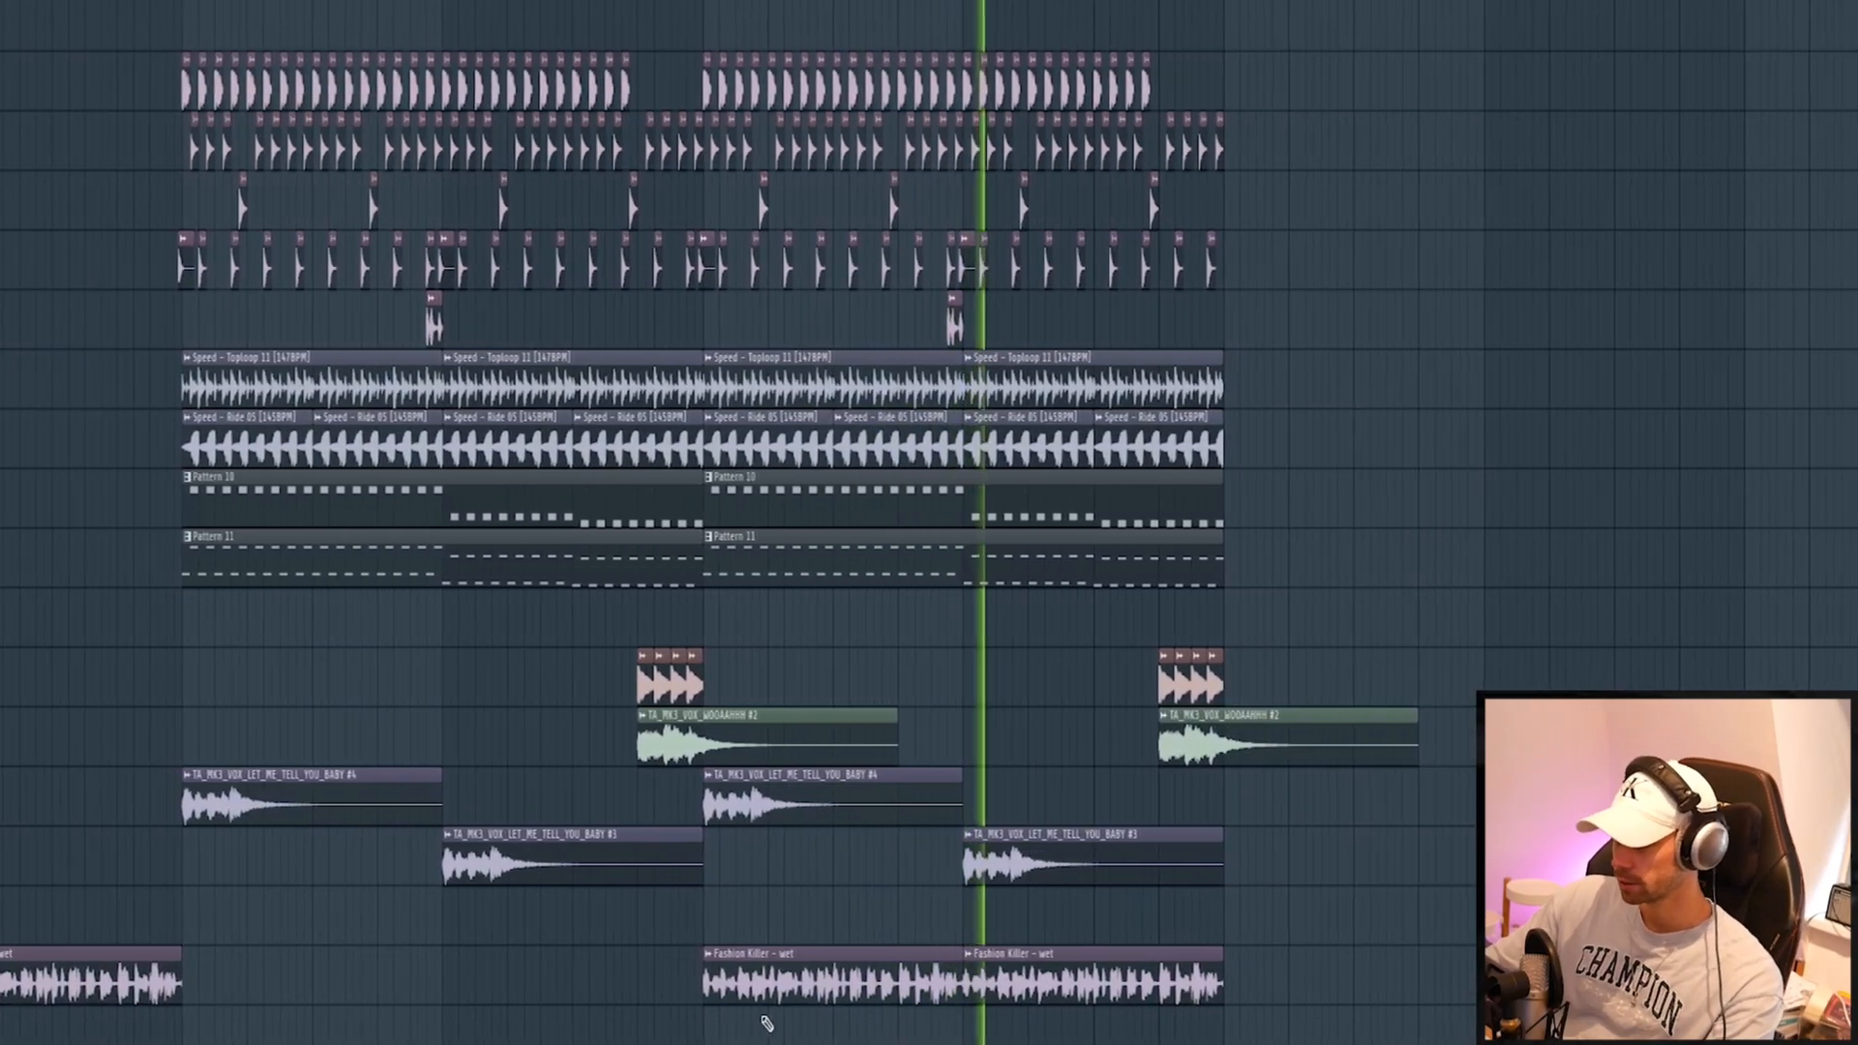
{"action": "scroll", "coordinate": [745, 1002], "scroll_direction": "down", "scroll_amount": 1}
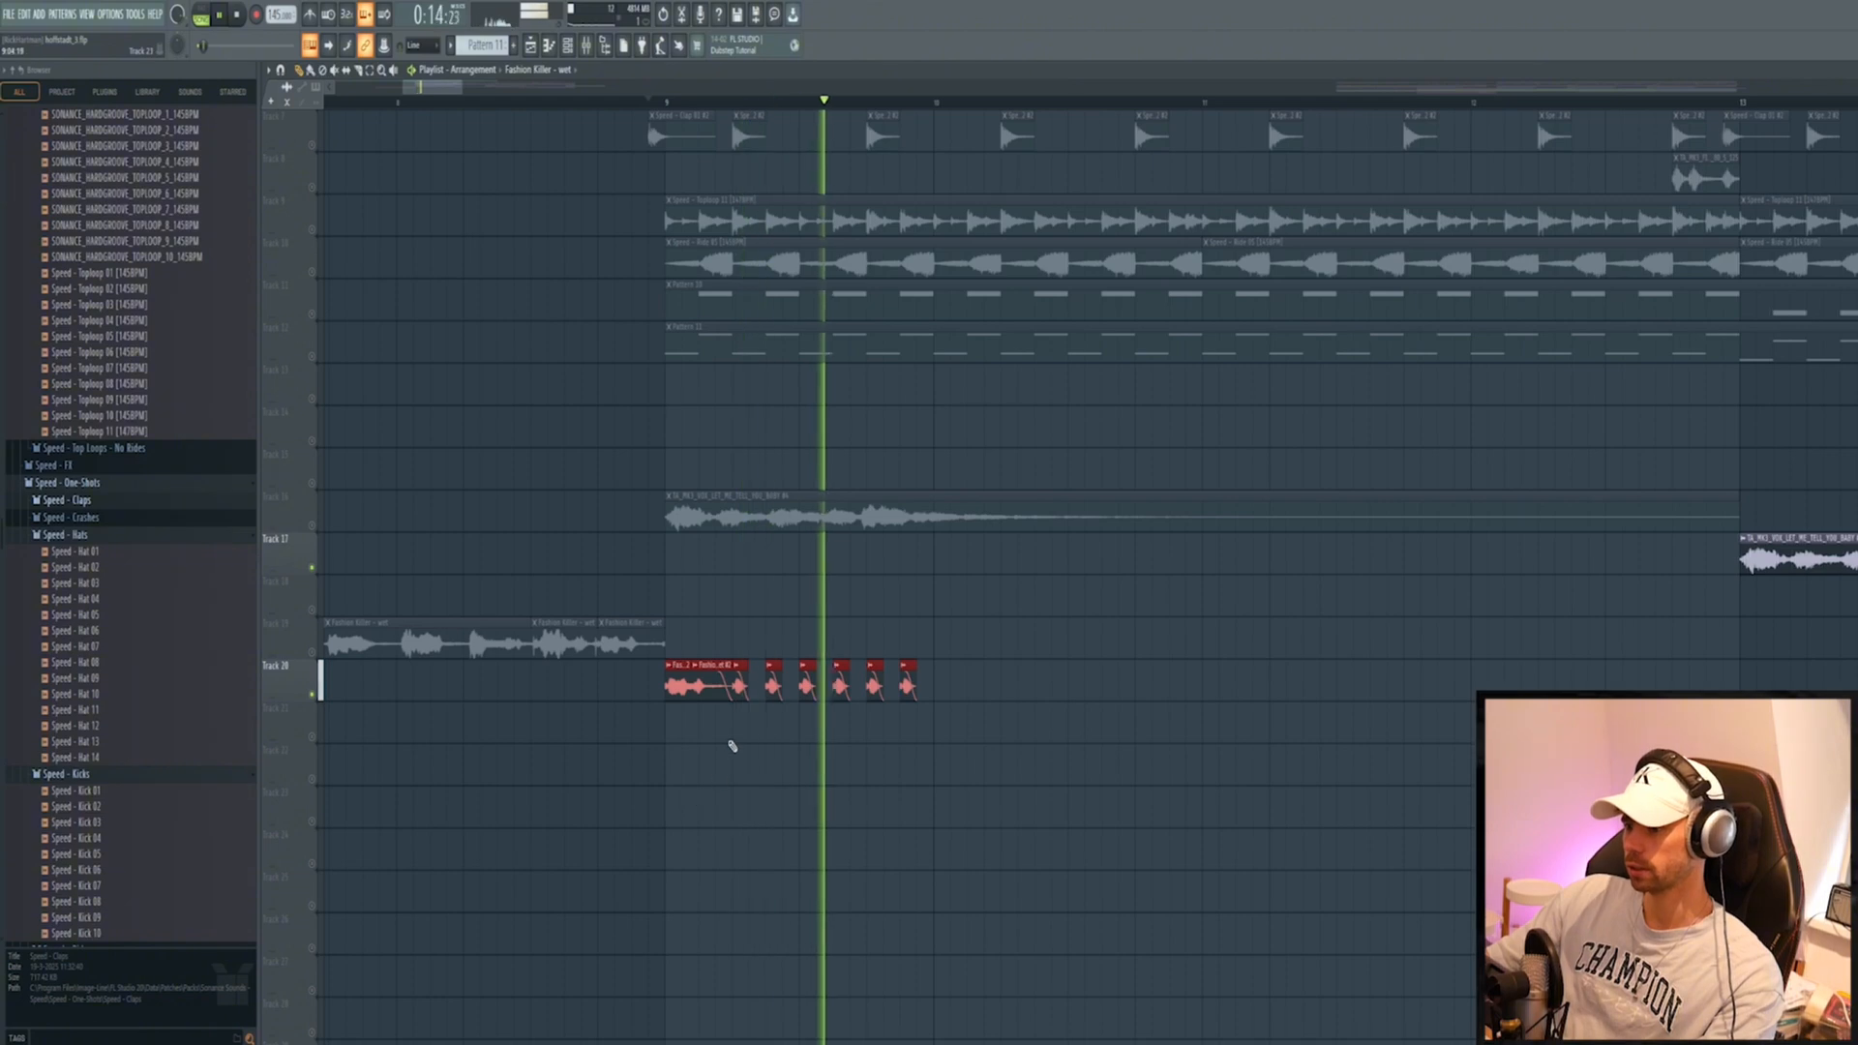
Select the six short repeated vocal chops on Track 20 and play them with Insert 2's first Fruity Parametric EQ 2 open
{"action": "scroll", "coordinate": [733, 746], "scroll_direction": "up", "scroll_amount": 3}
{"action": "key", "text": "space"}
{"action": "left_click_drag", "start_coordinate": [736, 575], "coordinate": [1207, 746]}
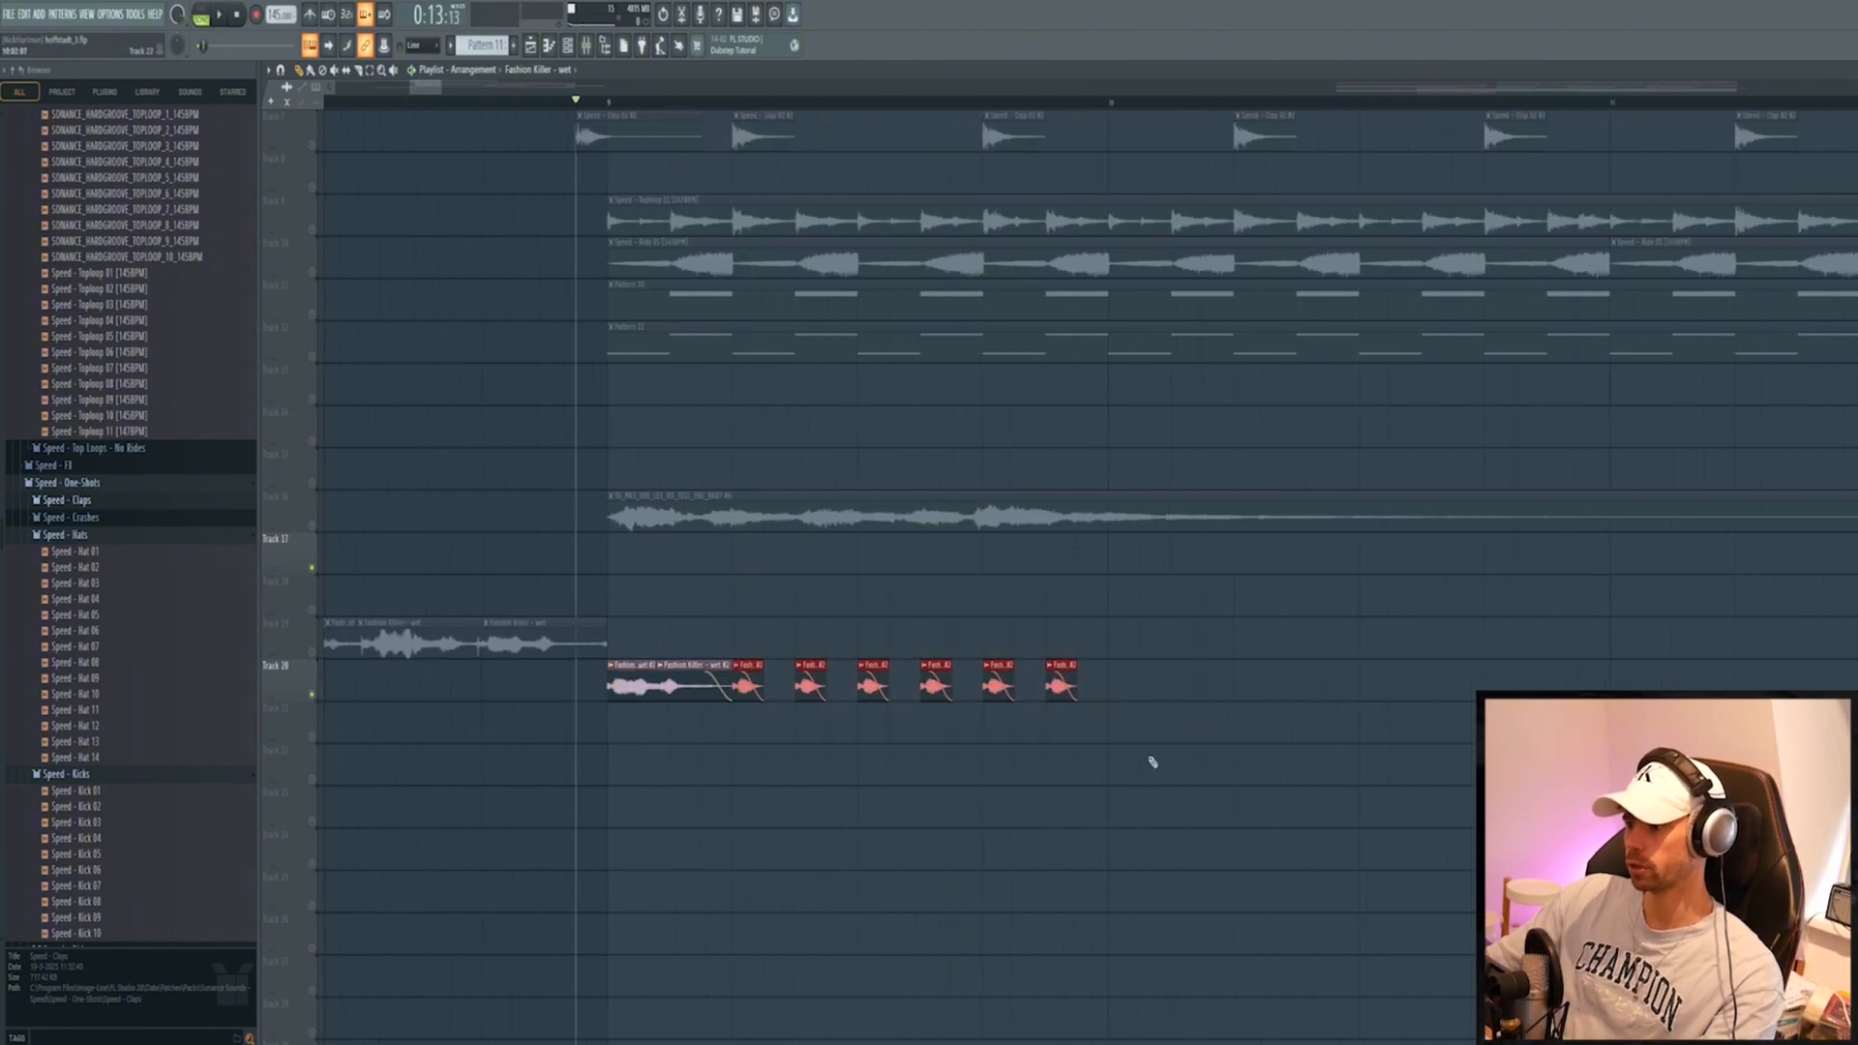
{"action": "scroll", "coordinate": [892, 783], "scroll_direction": "down", "scroll_amount": 3}
{"action": "key", "text": "F9"}
{"action": "left_click_drag", "start_coordinate": [525, 260], "coordinate": [861, 334]}
{"action": "key", "text": "space"}
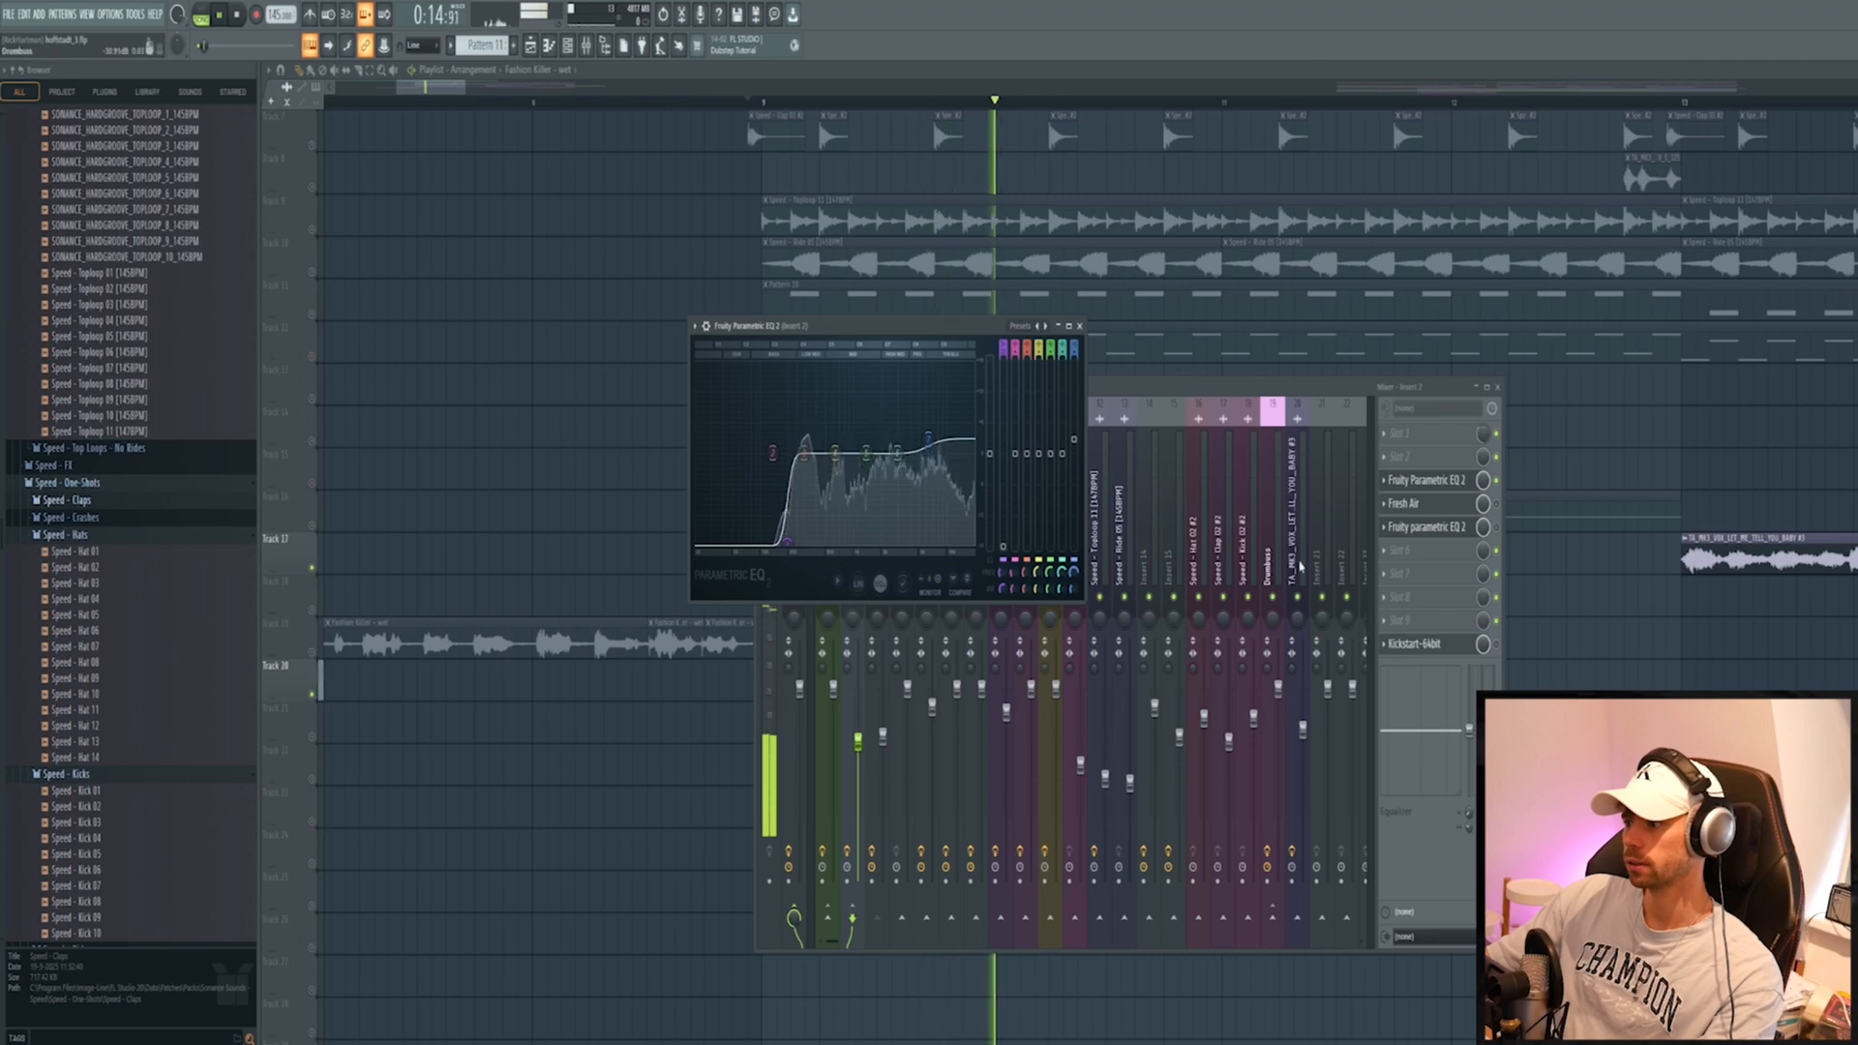
Enable and open Fresh Air on Insert 2 and listen to its effect on the vocal chops
{"action": "left_click", "coordinate": [1496, 503]}
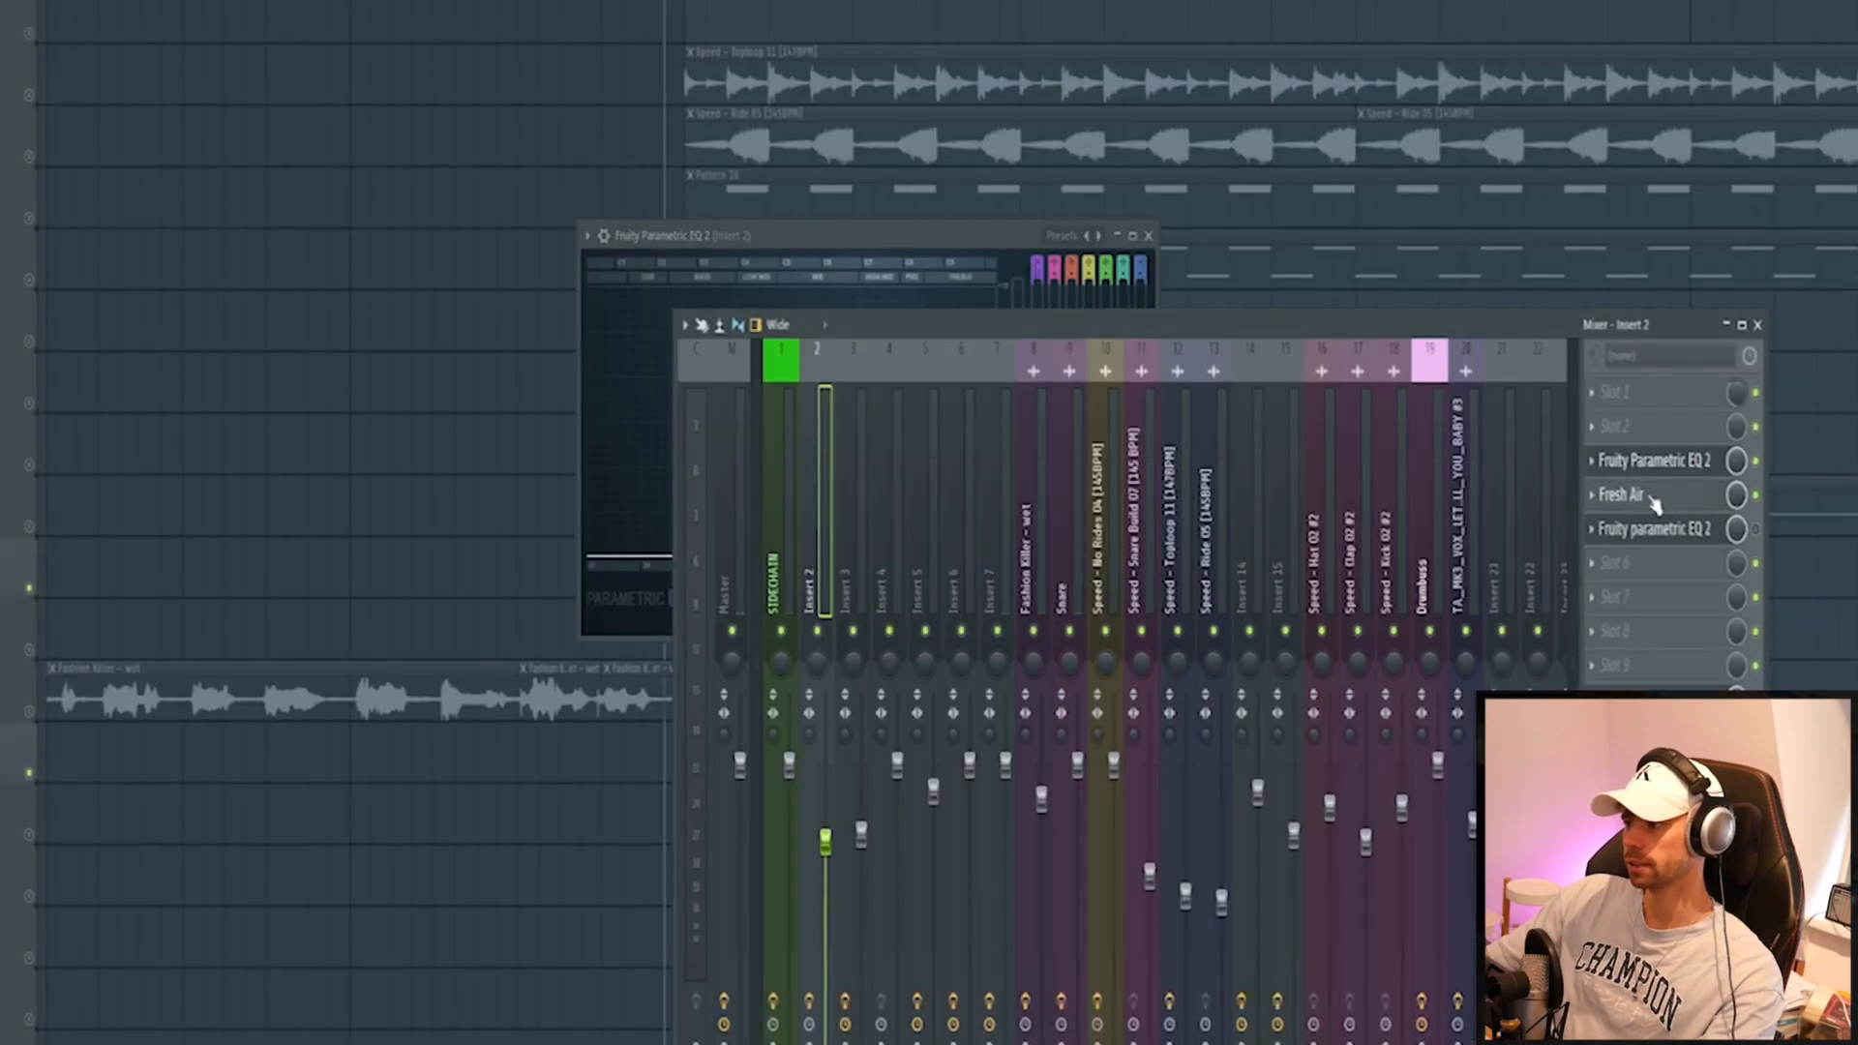
{"action": "left_click", "coordinate": [1635, 495]}
{"action": "key", "text": "space"}
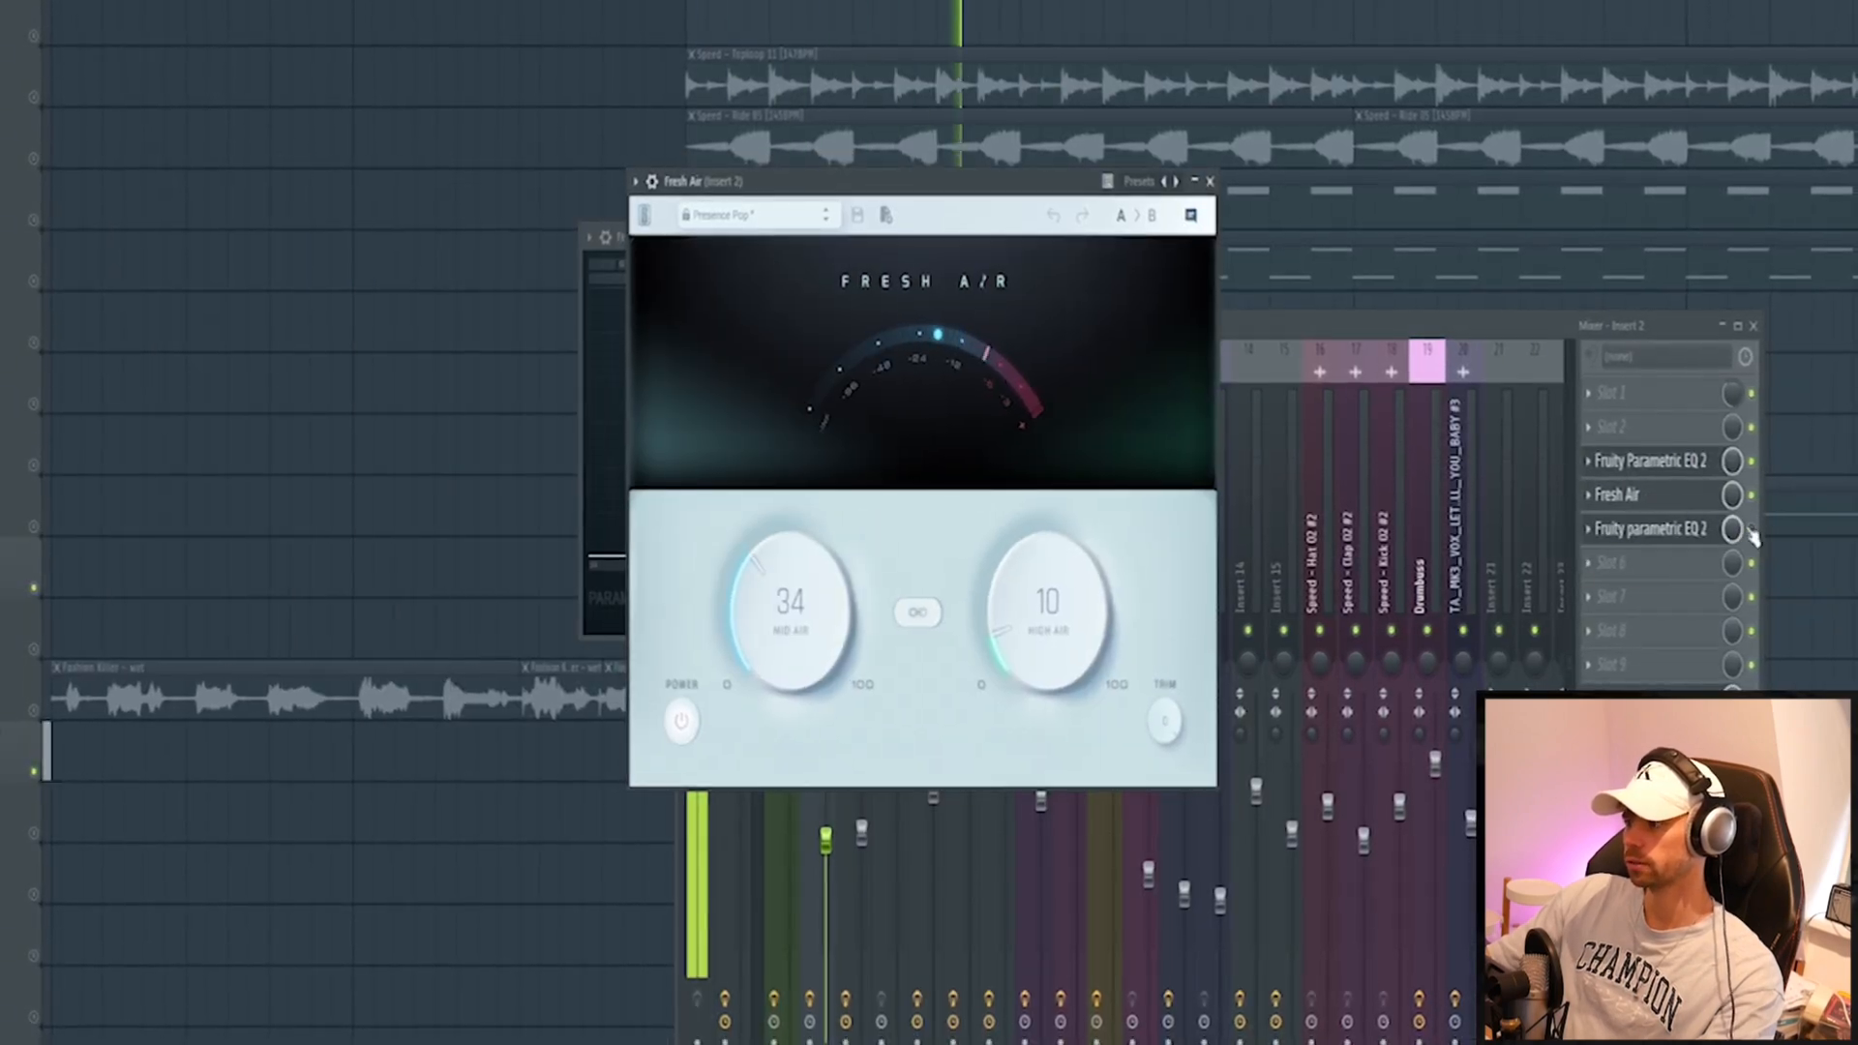
{"action": "key", "text": "space"}
Enable and audition the second Fruity Parametric EQ 2 on Insert 2, and choose a preset for the Pro-R reverb after it
{"action": "left_click", "coordinate": [1703, 529]}
{"action": "left_click_drag", "start_coordinate": [1027, 142], "coordinate": [1074, 259]}
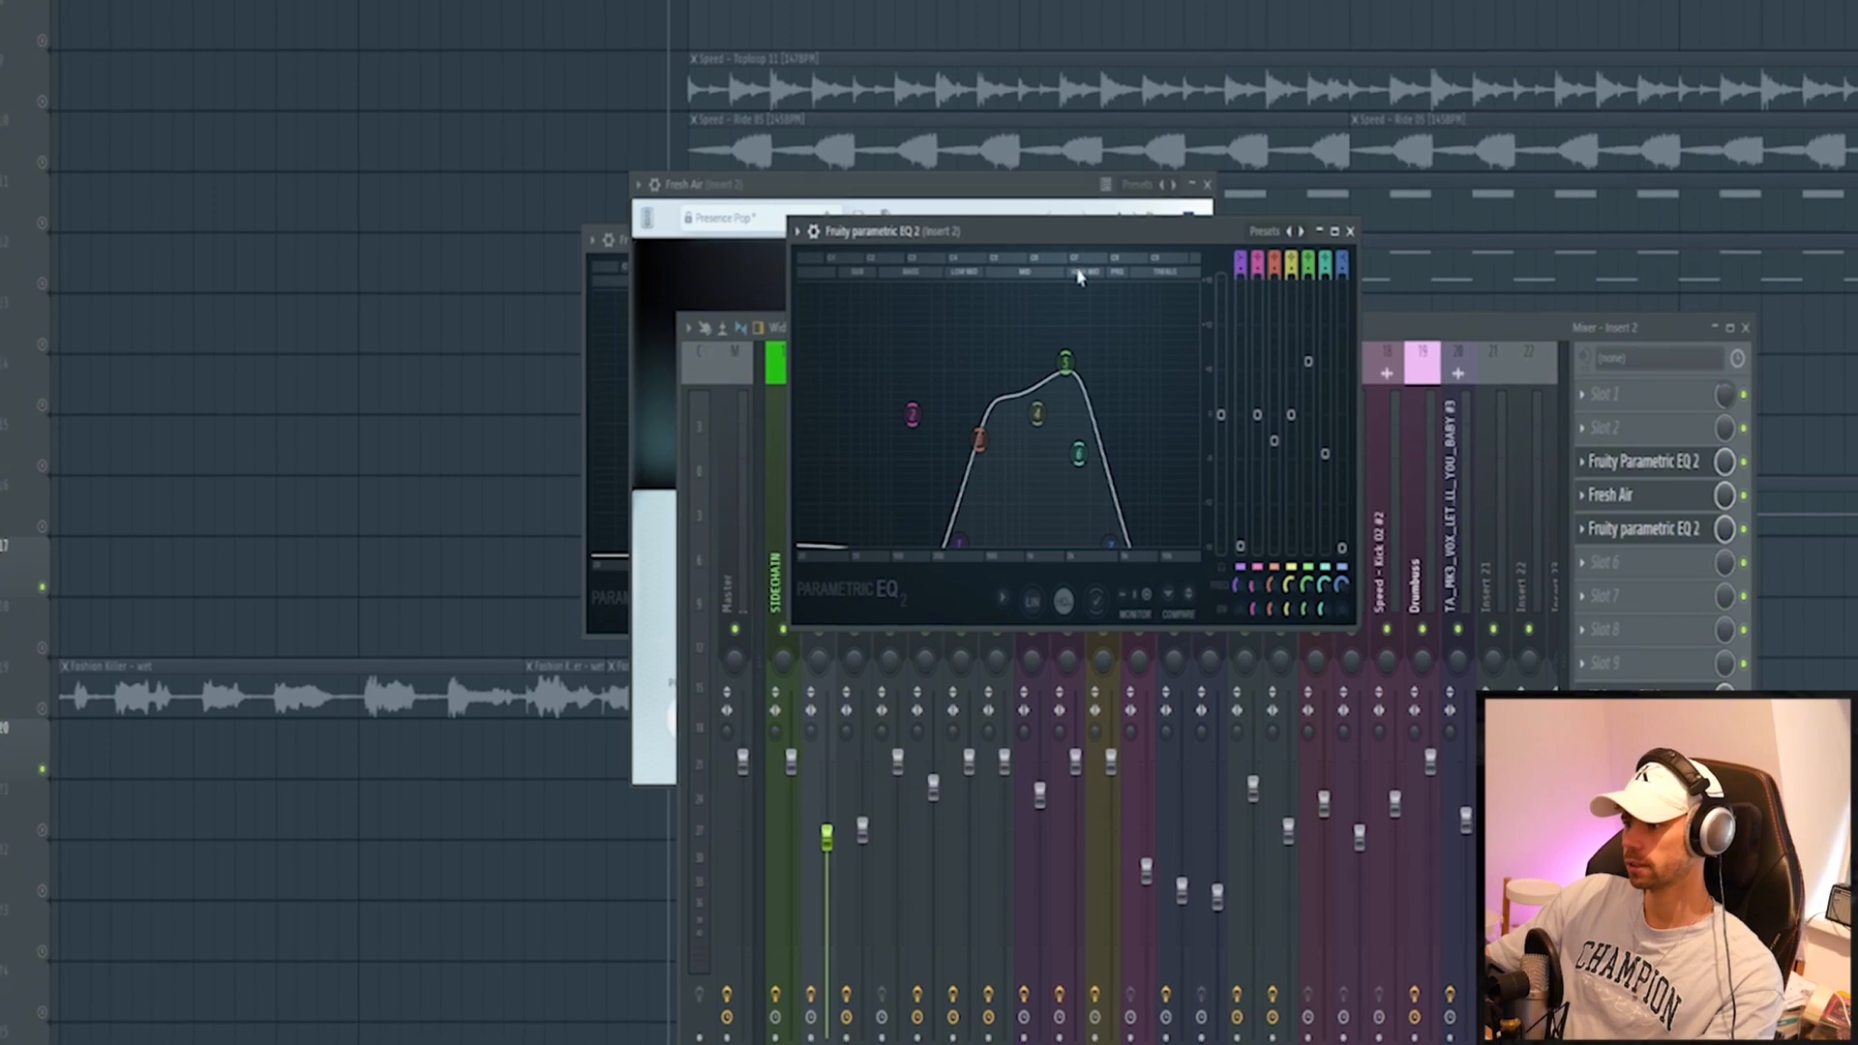
{"action": "key", "text": "space"}
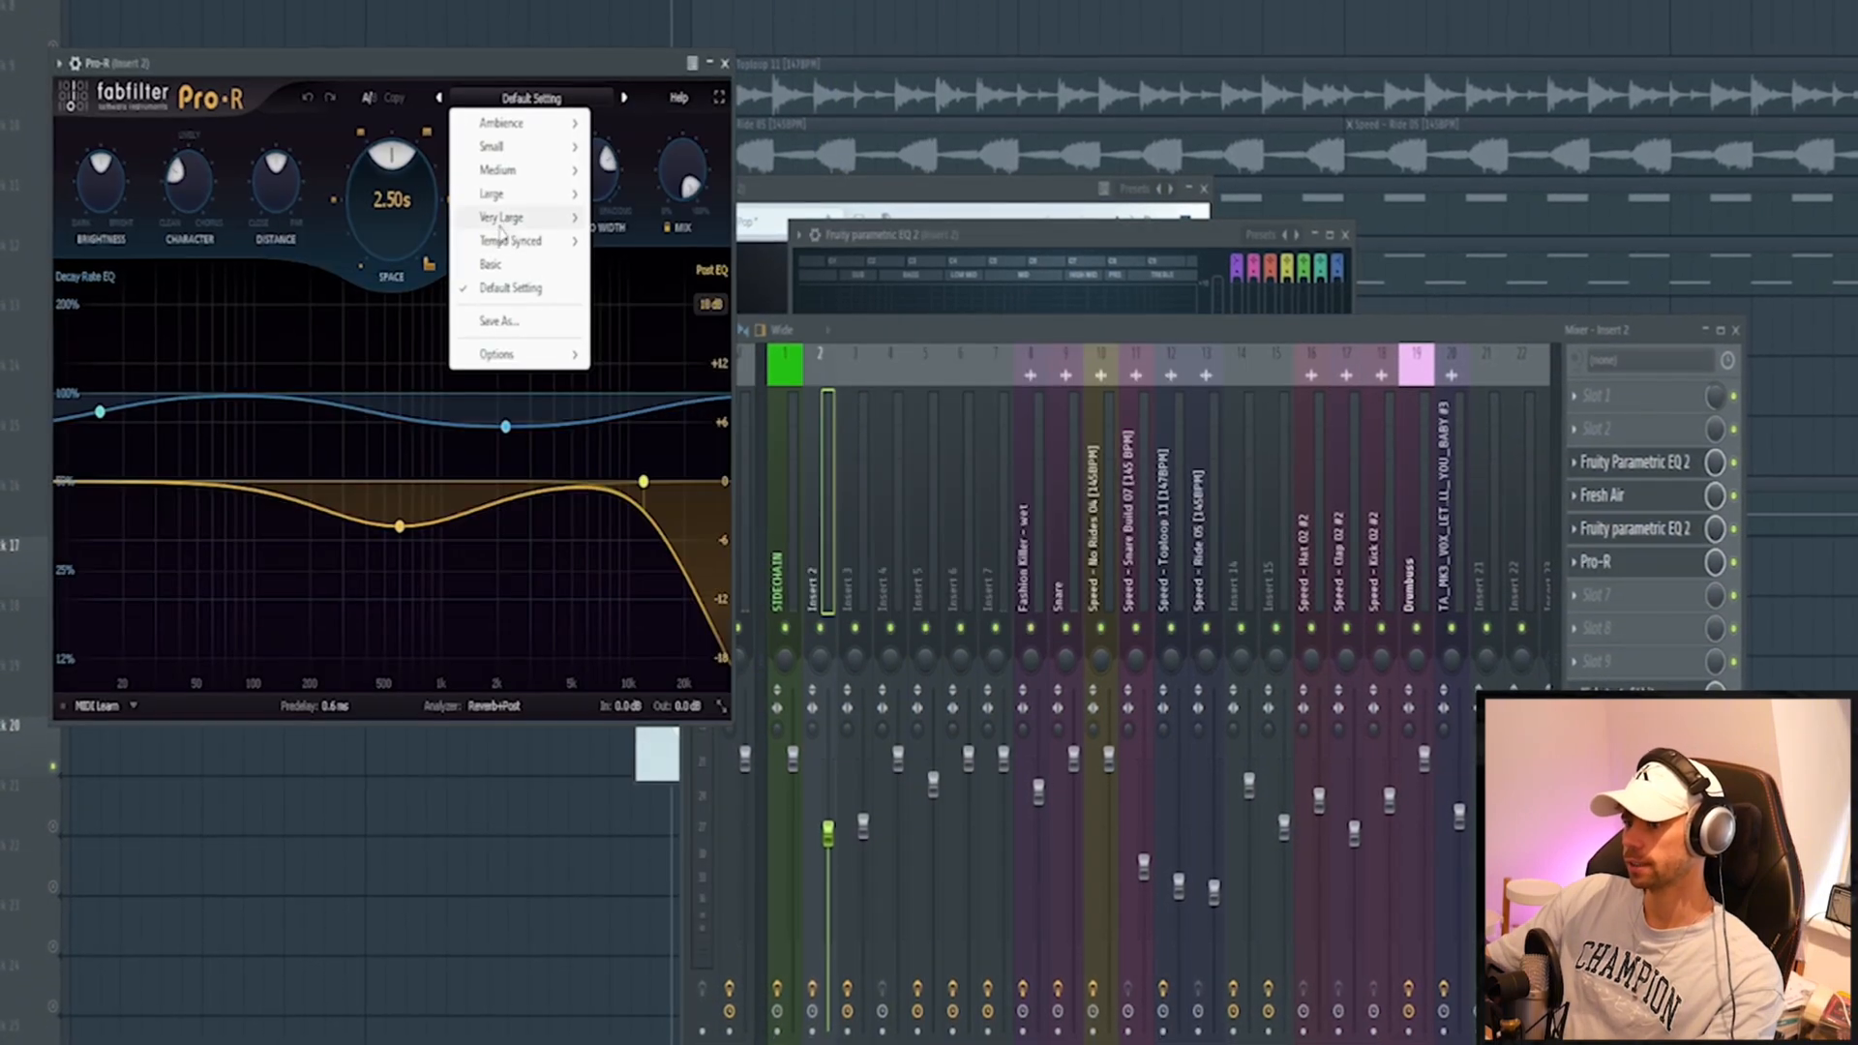
{"action": "left_click", "coordinate": [682, 360]}
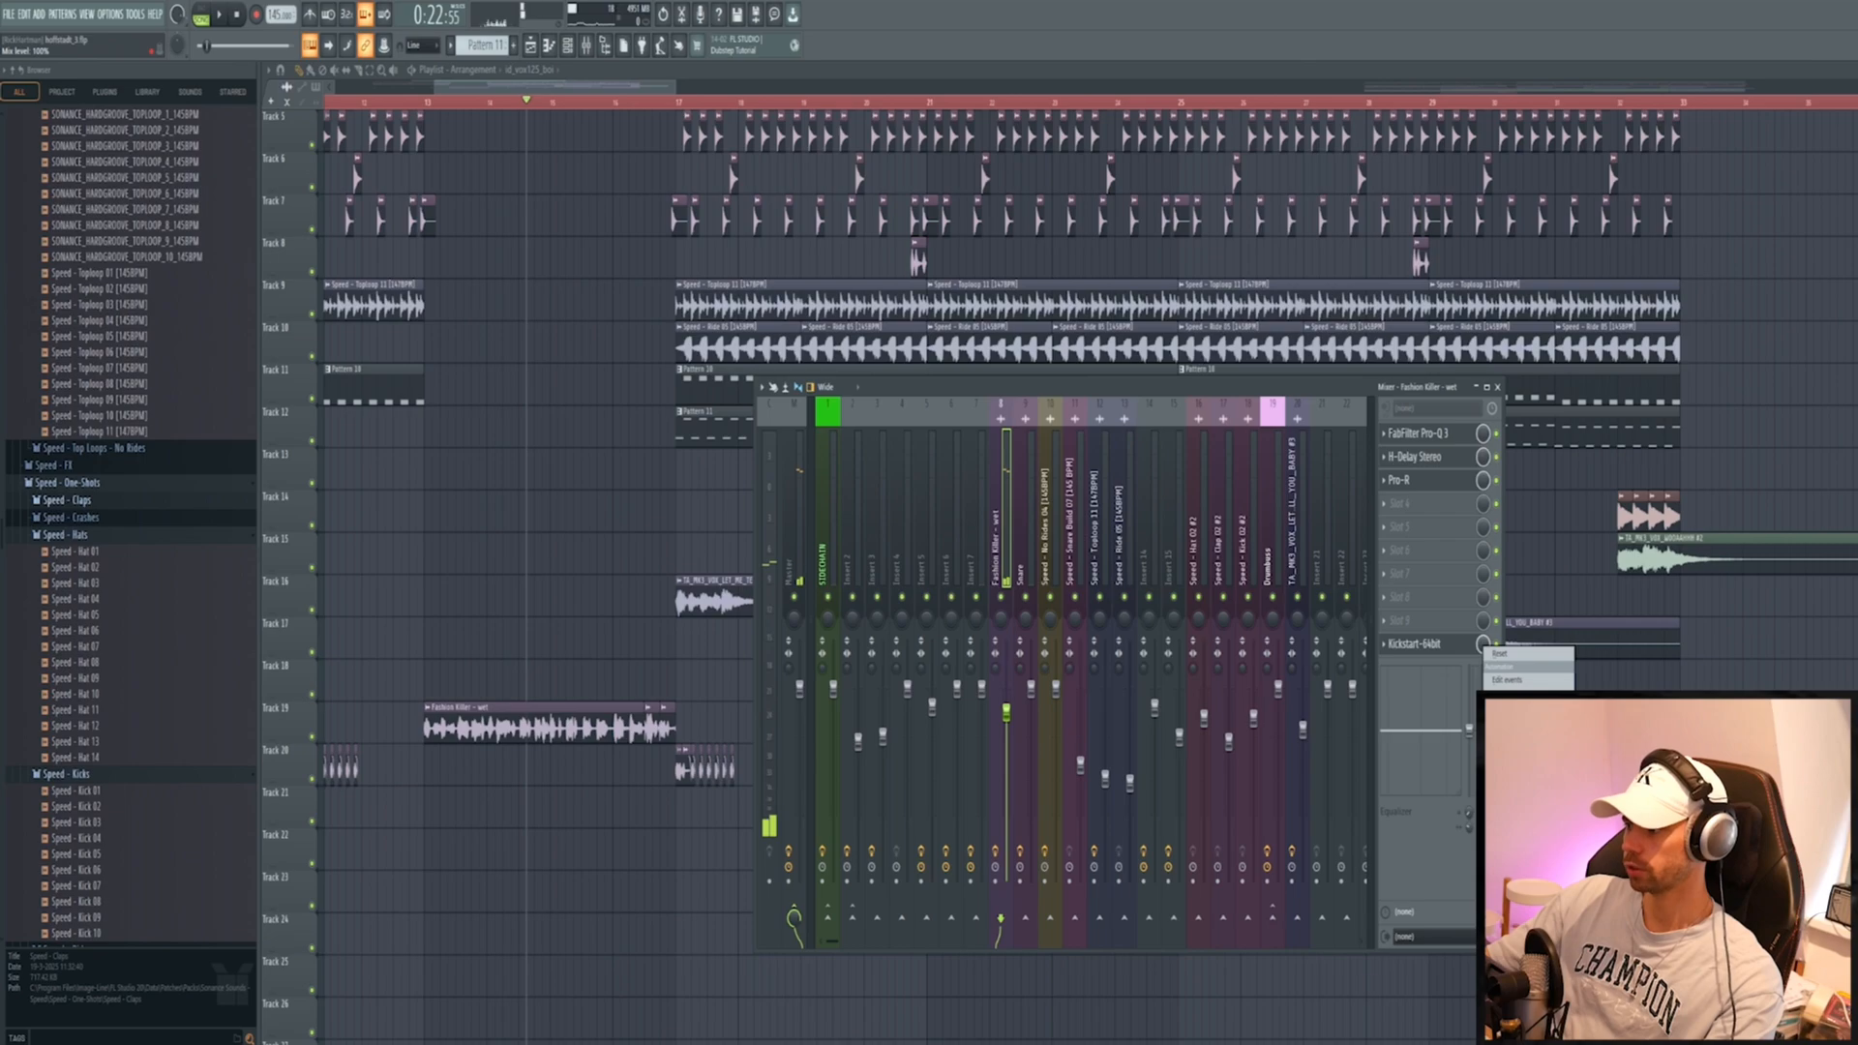
Automate the Kickstart-64bit mix level on the Fashion Killer track, dropping it to the minimum during the solo vocal
{"action": "left_click", "coordinate": [1527, 666]}
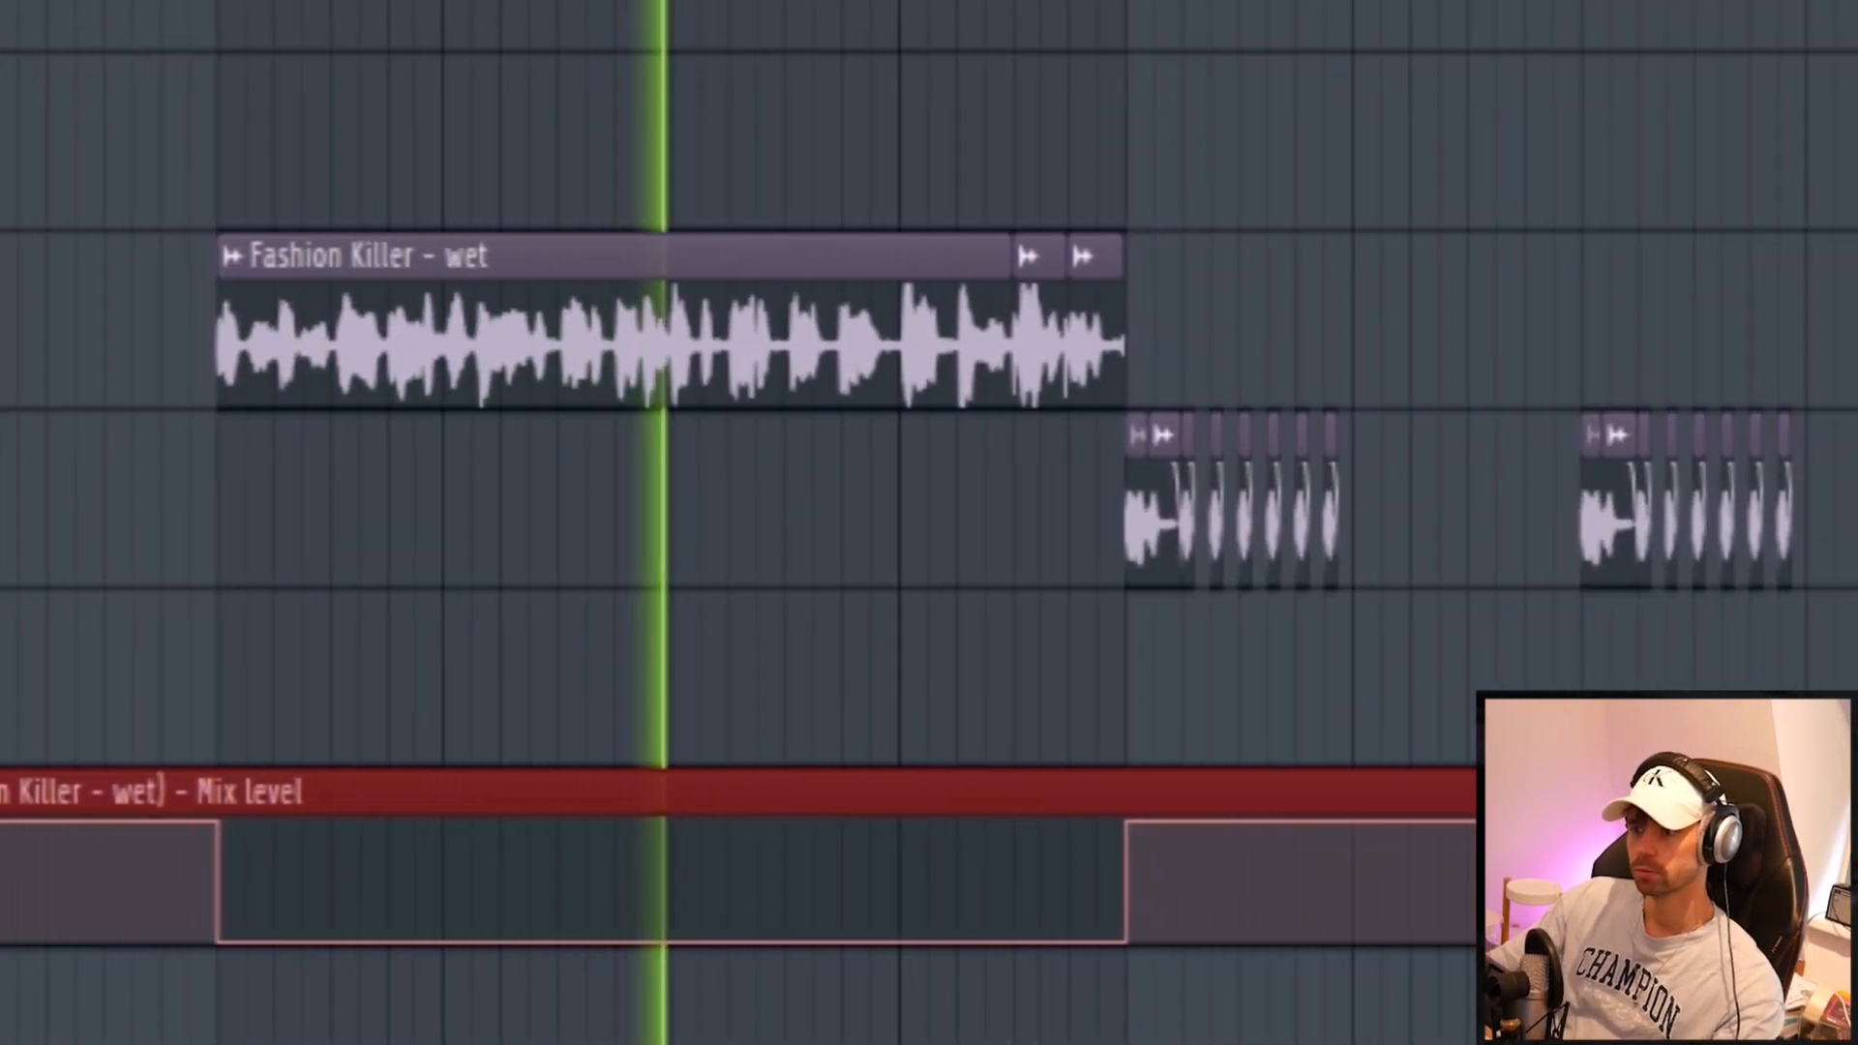
{"action": "scroll", "coordinate": [929, 523], "scroll_direction": "up", "scroll_amount": 3}
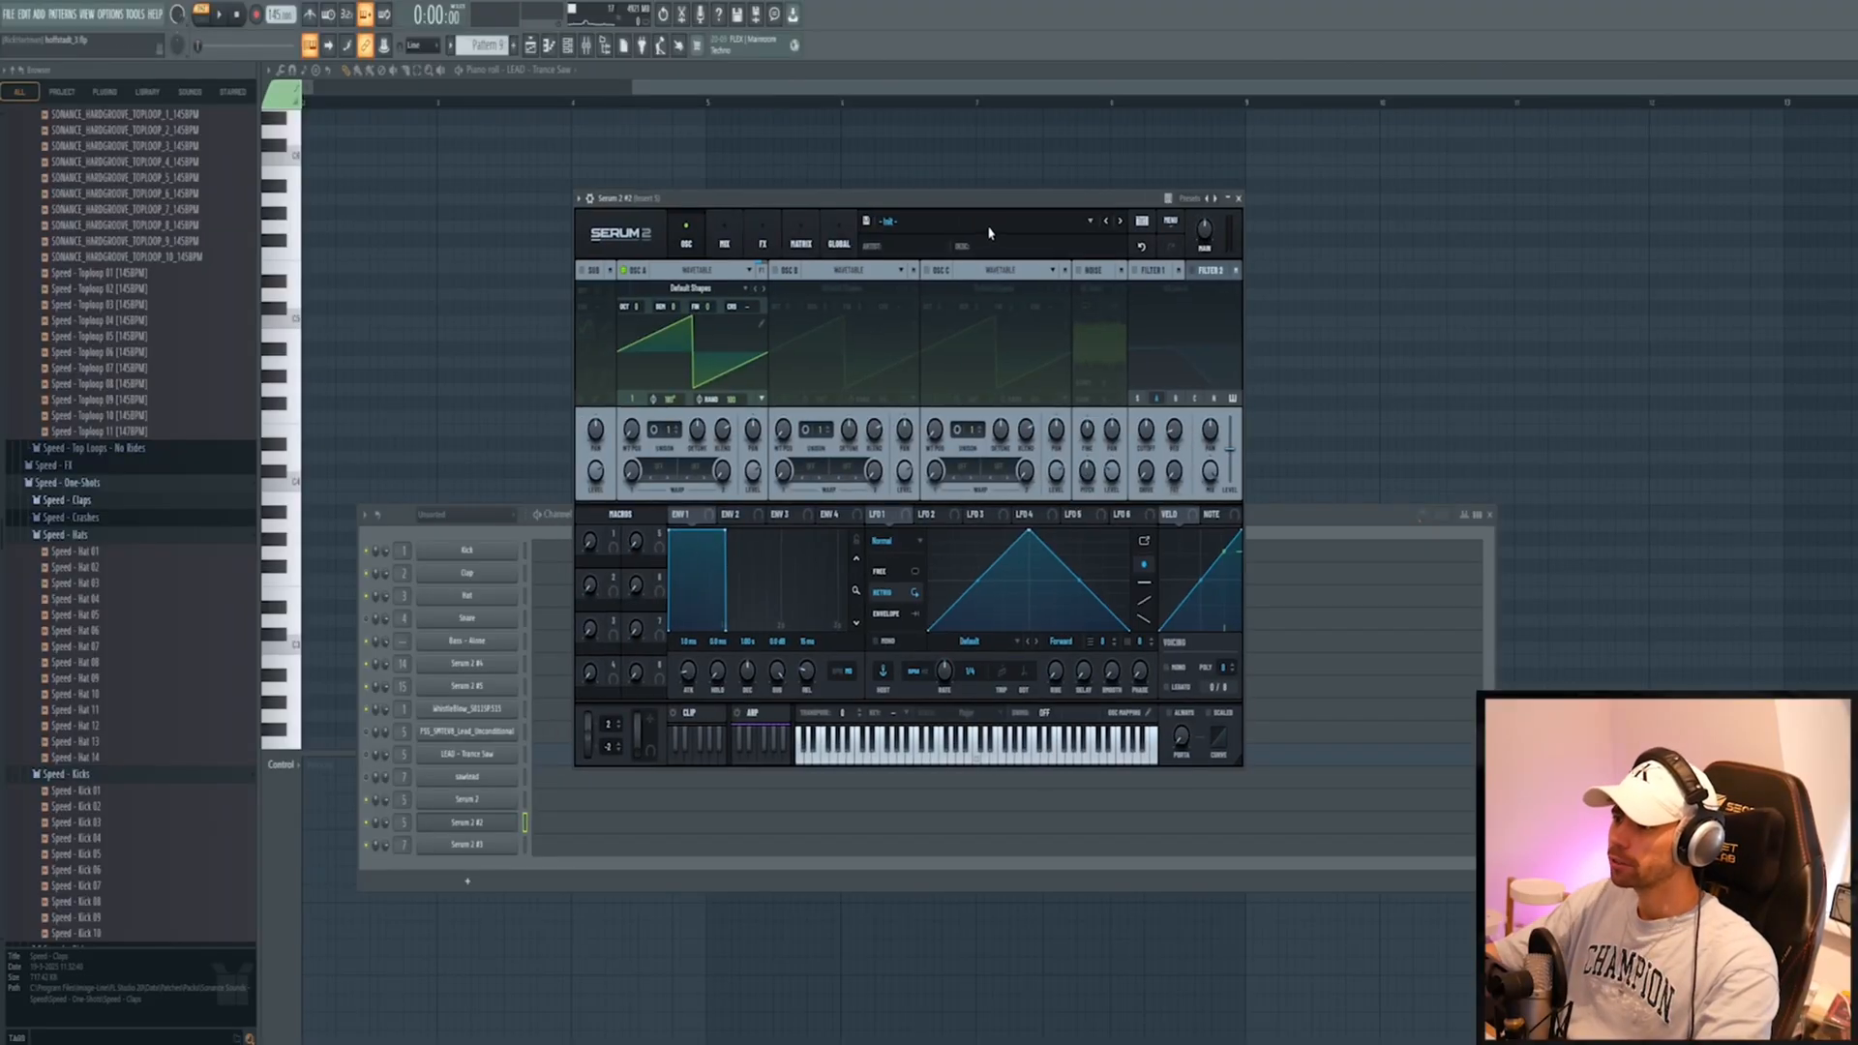
Choose a preset for the initialised Serum 2 #2 synth
{"action": "mouse_move", "coordinate": [915, 260]}
{"action": "mouse_move", "coordinate": [1011, 261]}
{"action": "mouse_move", "coordinate": [1374, 460]}
{"action": "left_click", "coordinate": [1580, 548]}
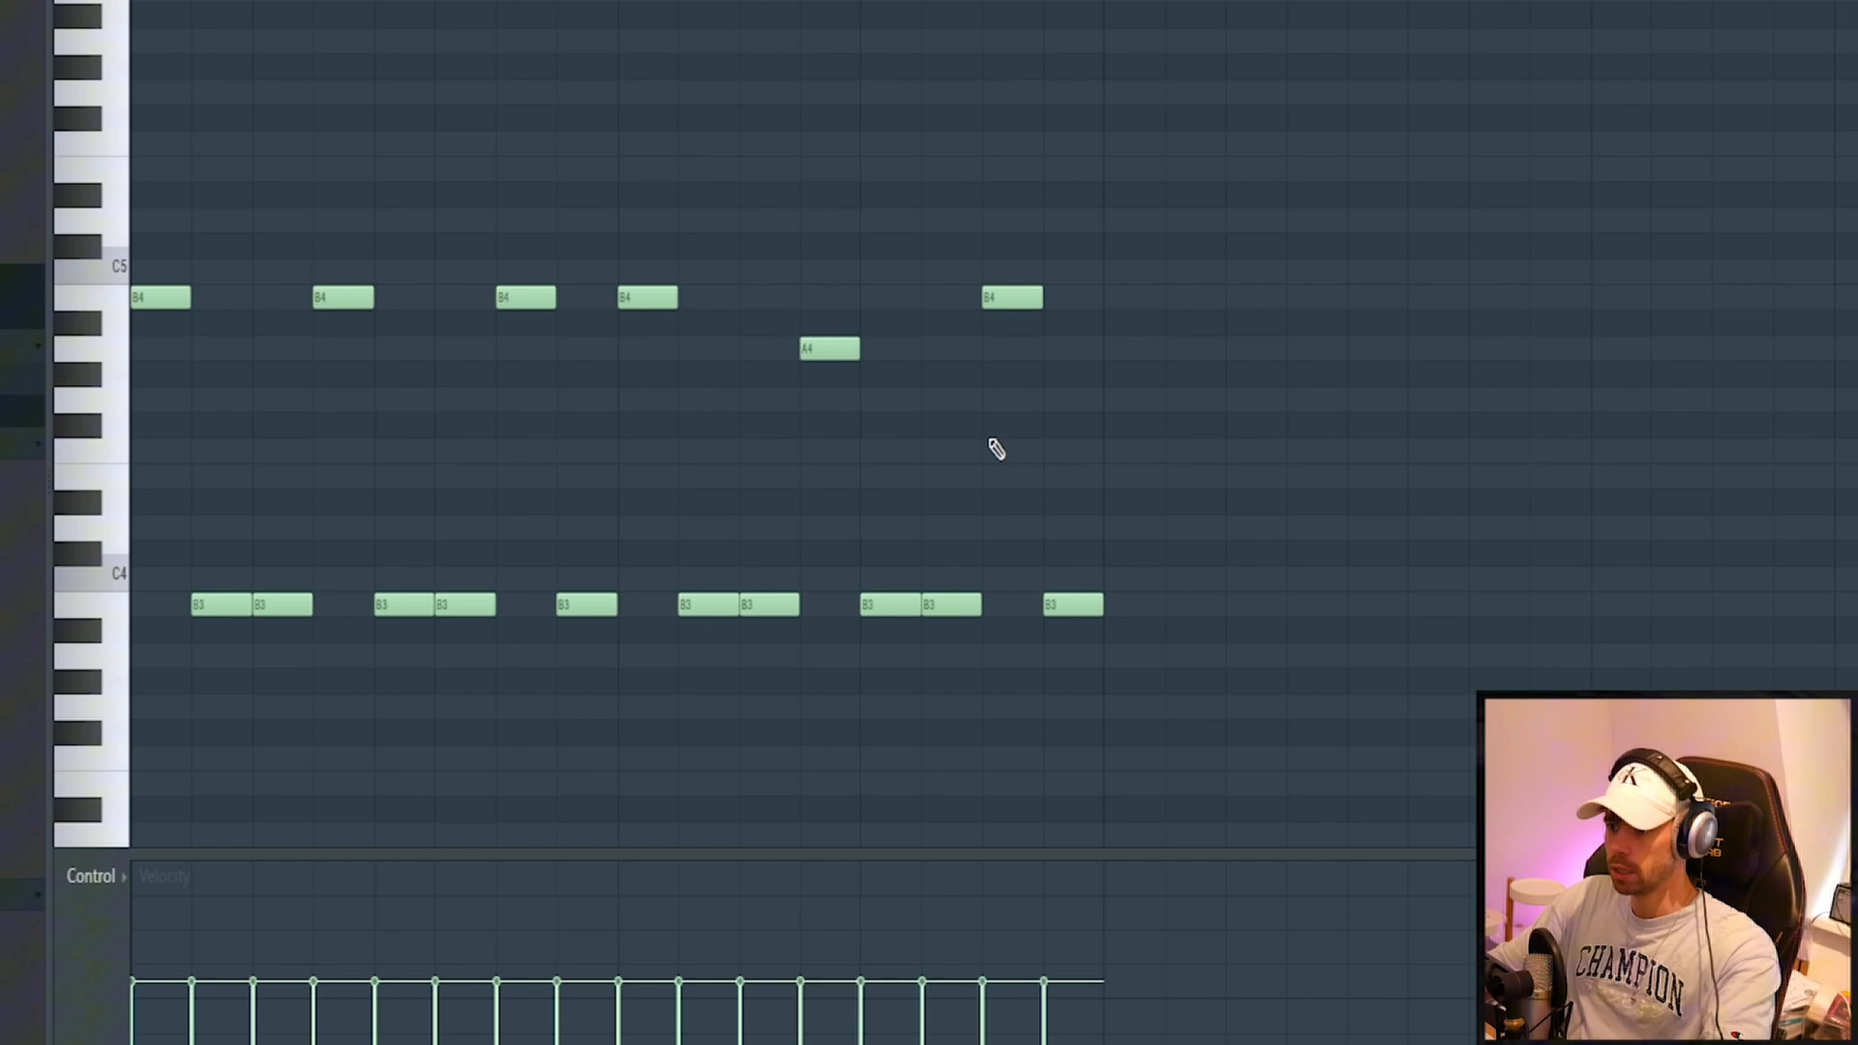
Play the B3/B4 synth pattern and lower the last upper note of its second bar to A4
{"action": "scroll", "coordinate": [986, 447], "scroll_direction": "down", "scroll_amount": 3}
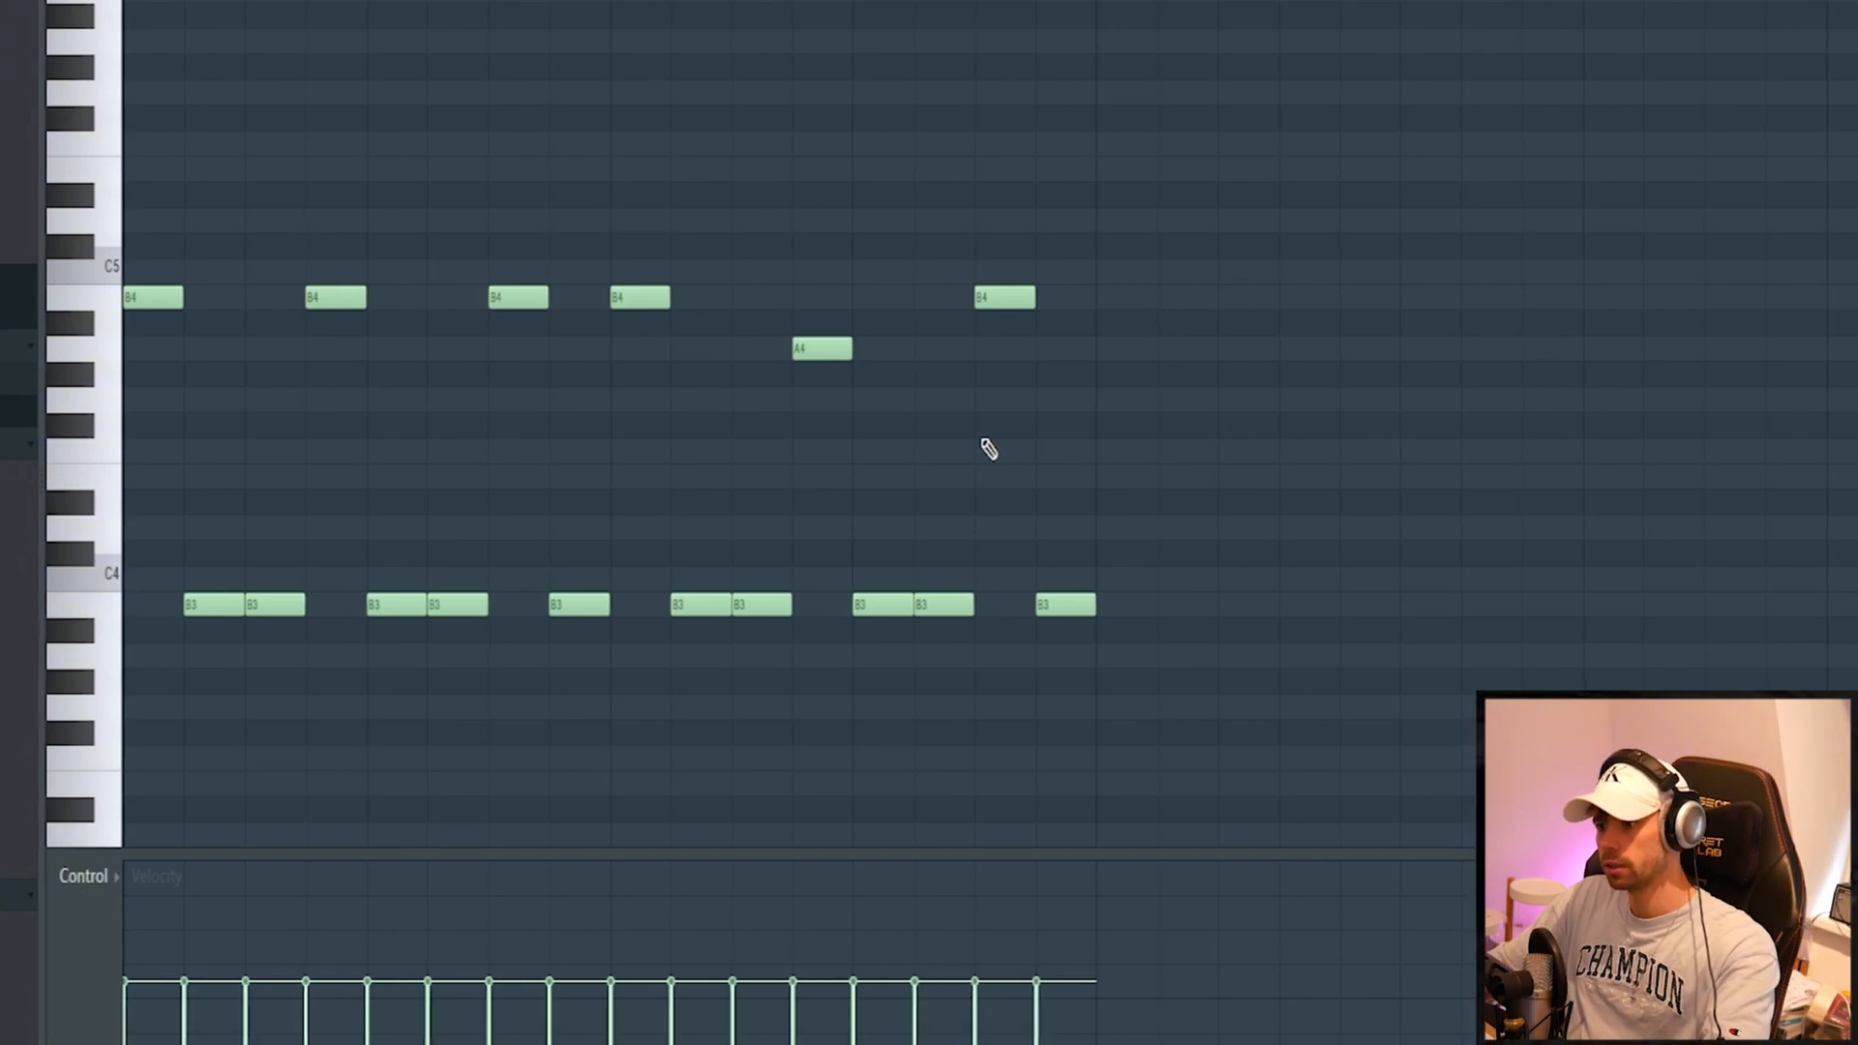
{"action": "key", "text": "space"}
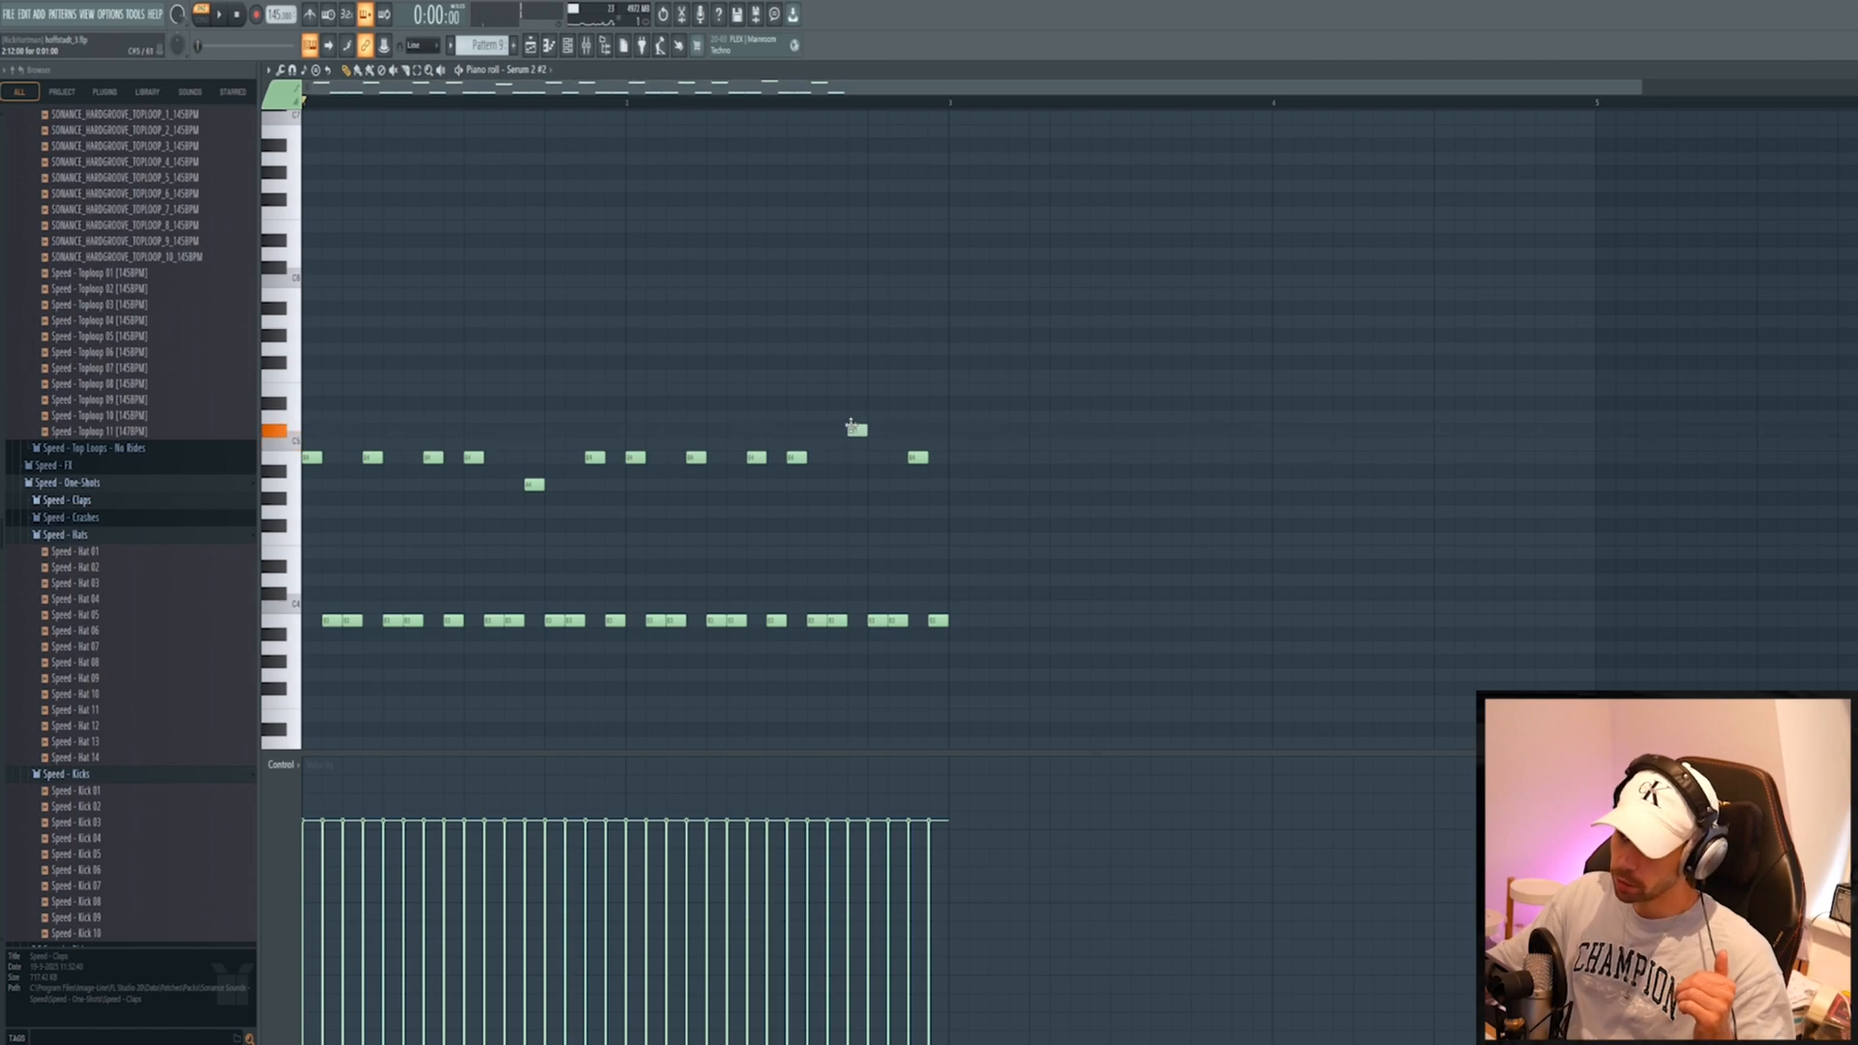
{"action": "left_click_drag", "start_coordinate": [915, 458], "coordinate": [917, 484]}
{"action": "key", "text": "space"}
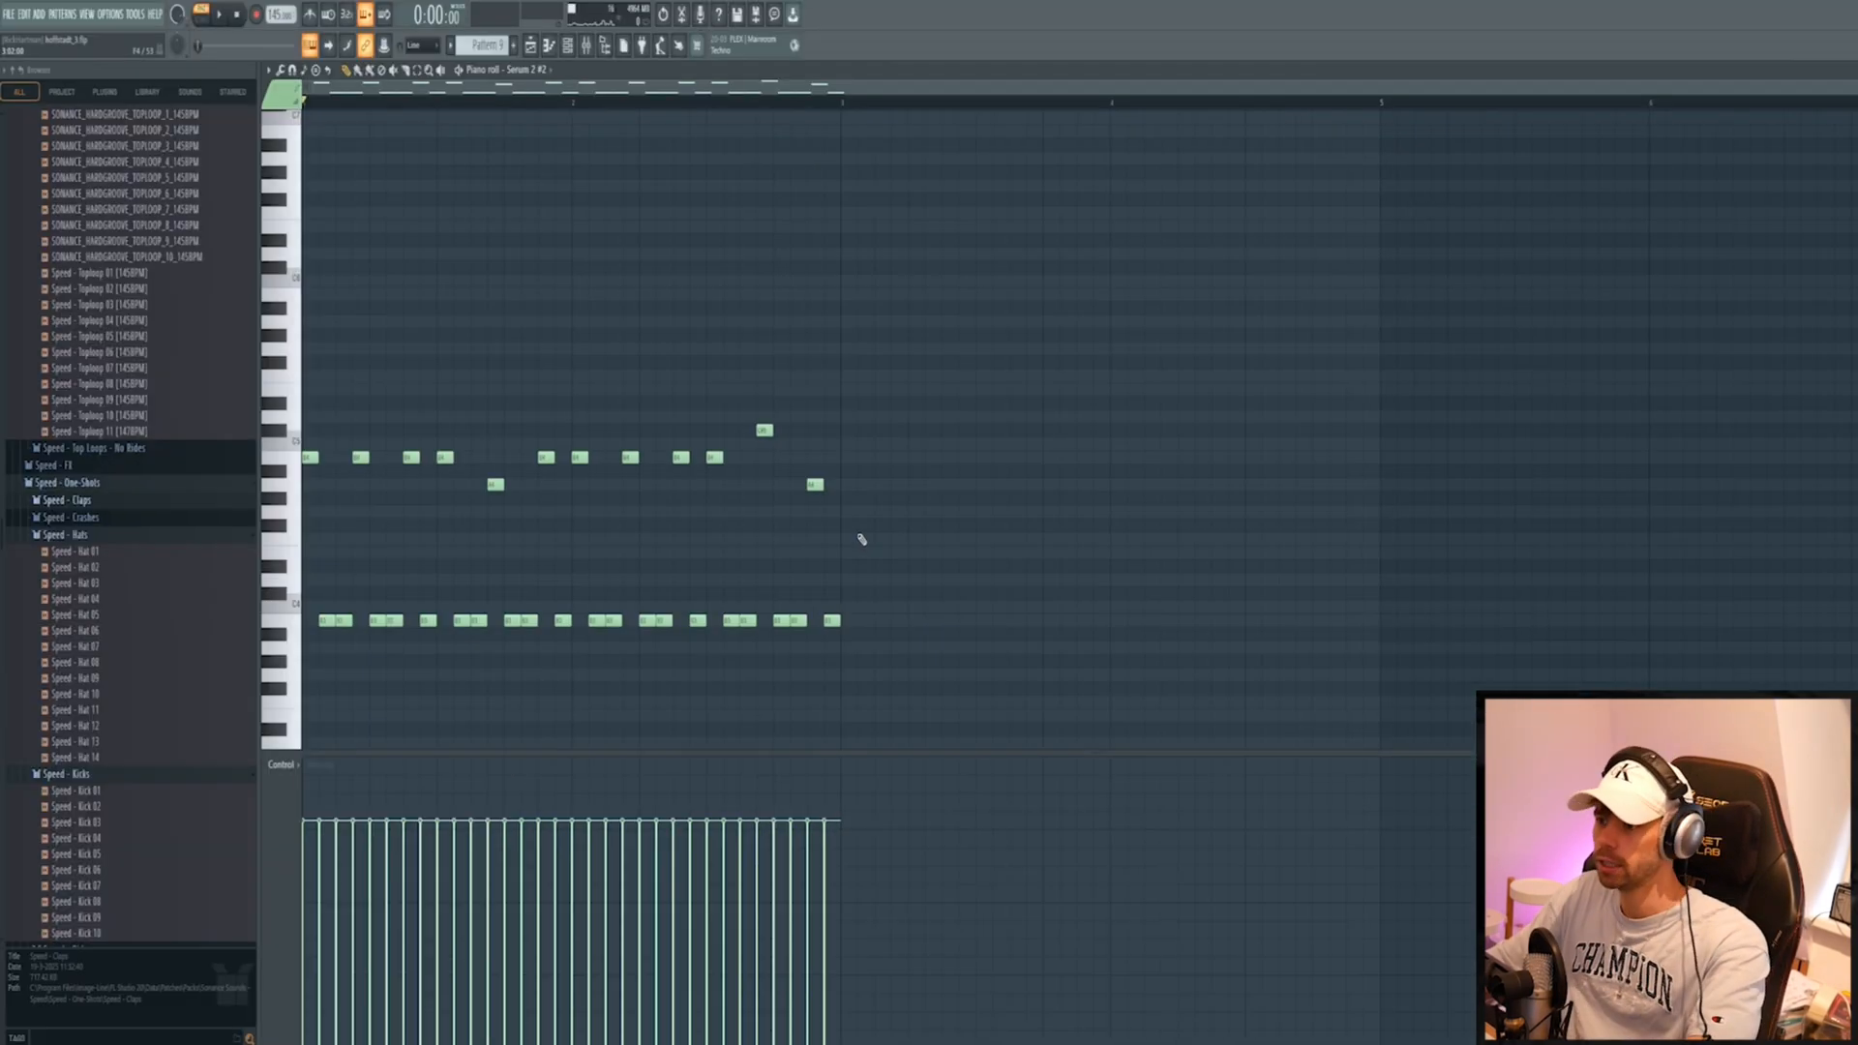
Repeat the two-bar synth pattern to fill four bars and continue with copies transposed down to G and F#
{"action": "key", "text": "ctrl+b"}
{"action": "scroll", "coordinate": [668, 639], "scroll_direction": "down", "scroll_amount": 3}
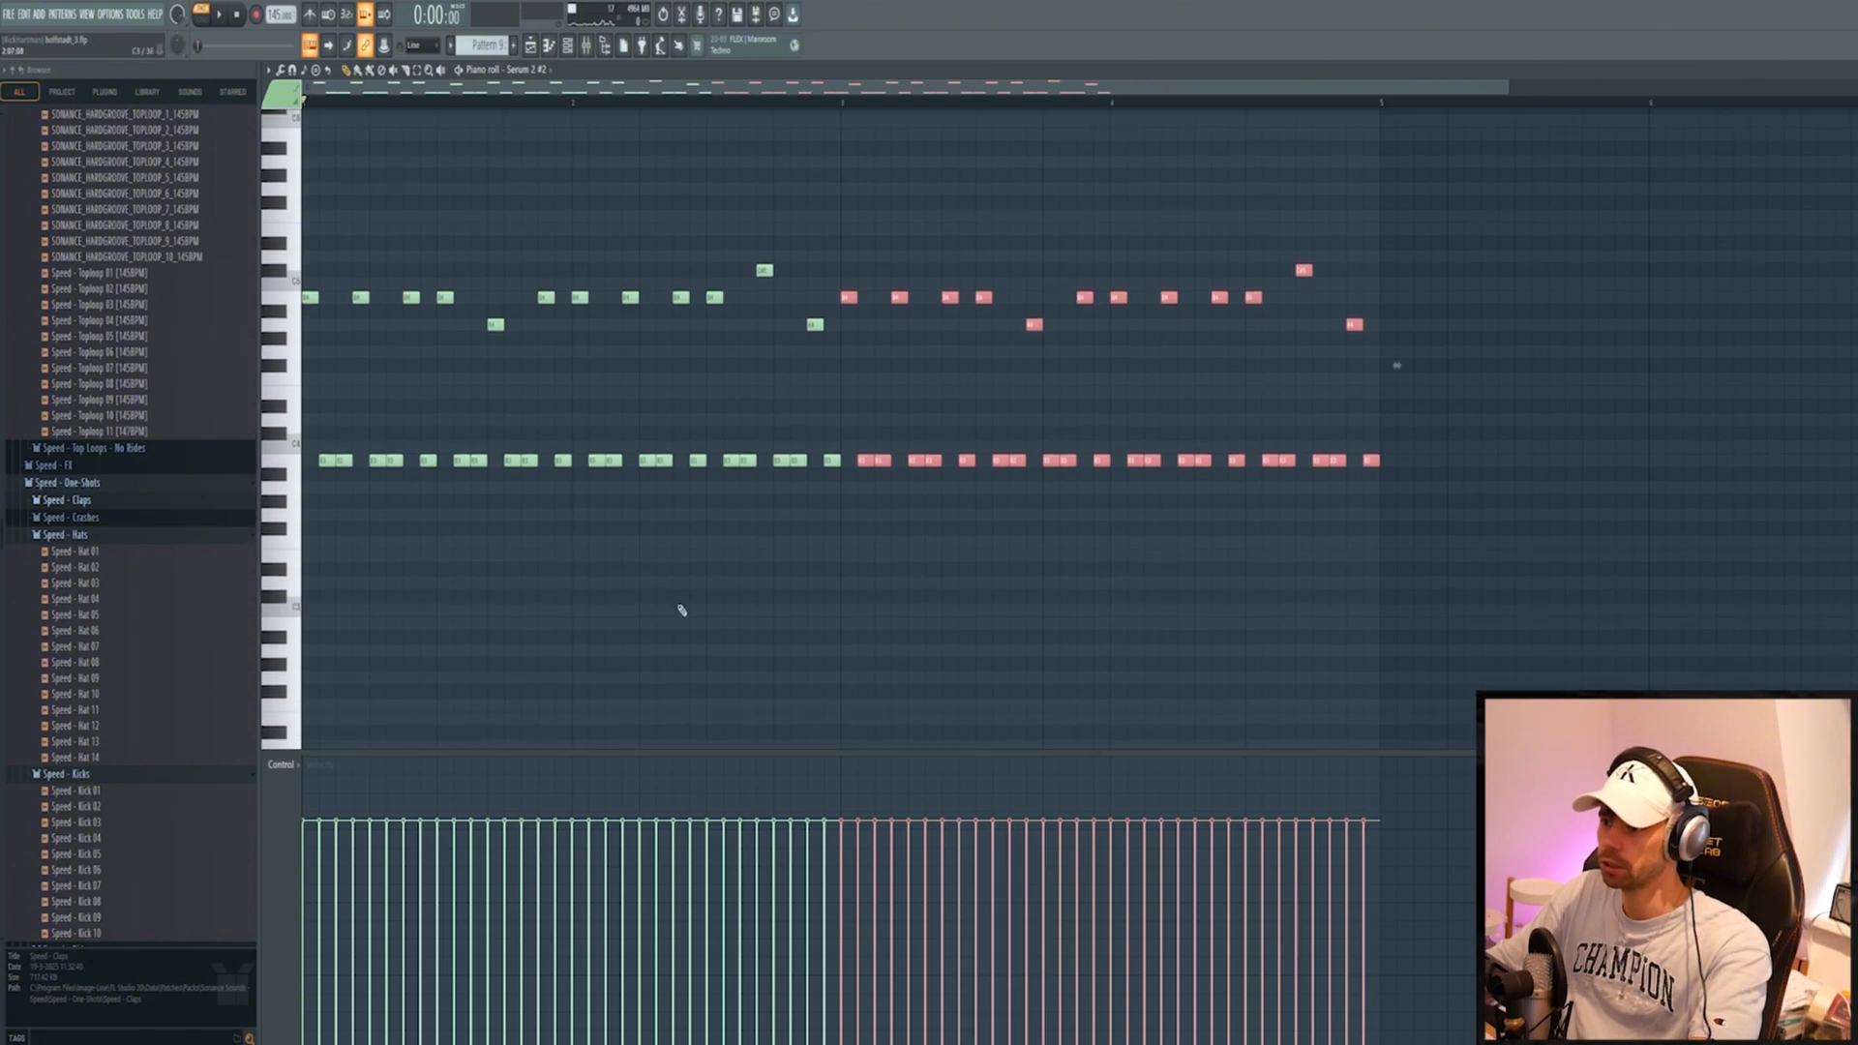
{"action": "scroll", "coordinate": [1190, 545], "scroll_direction": "down", "scroll_amount": 2}
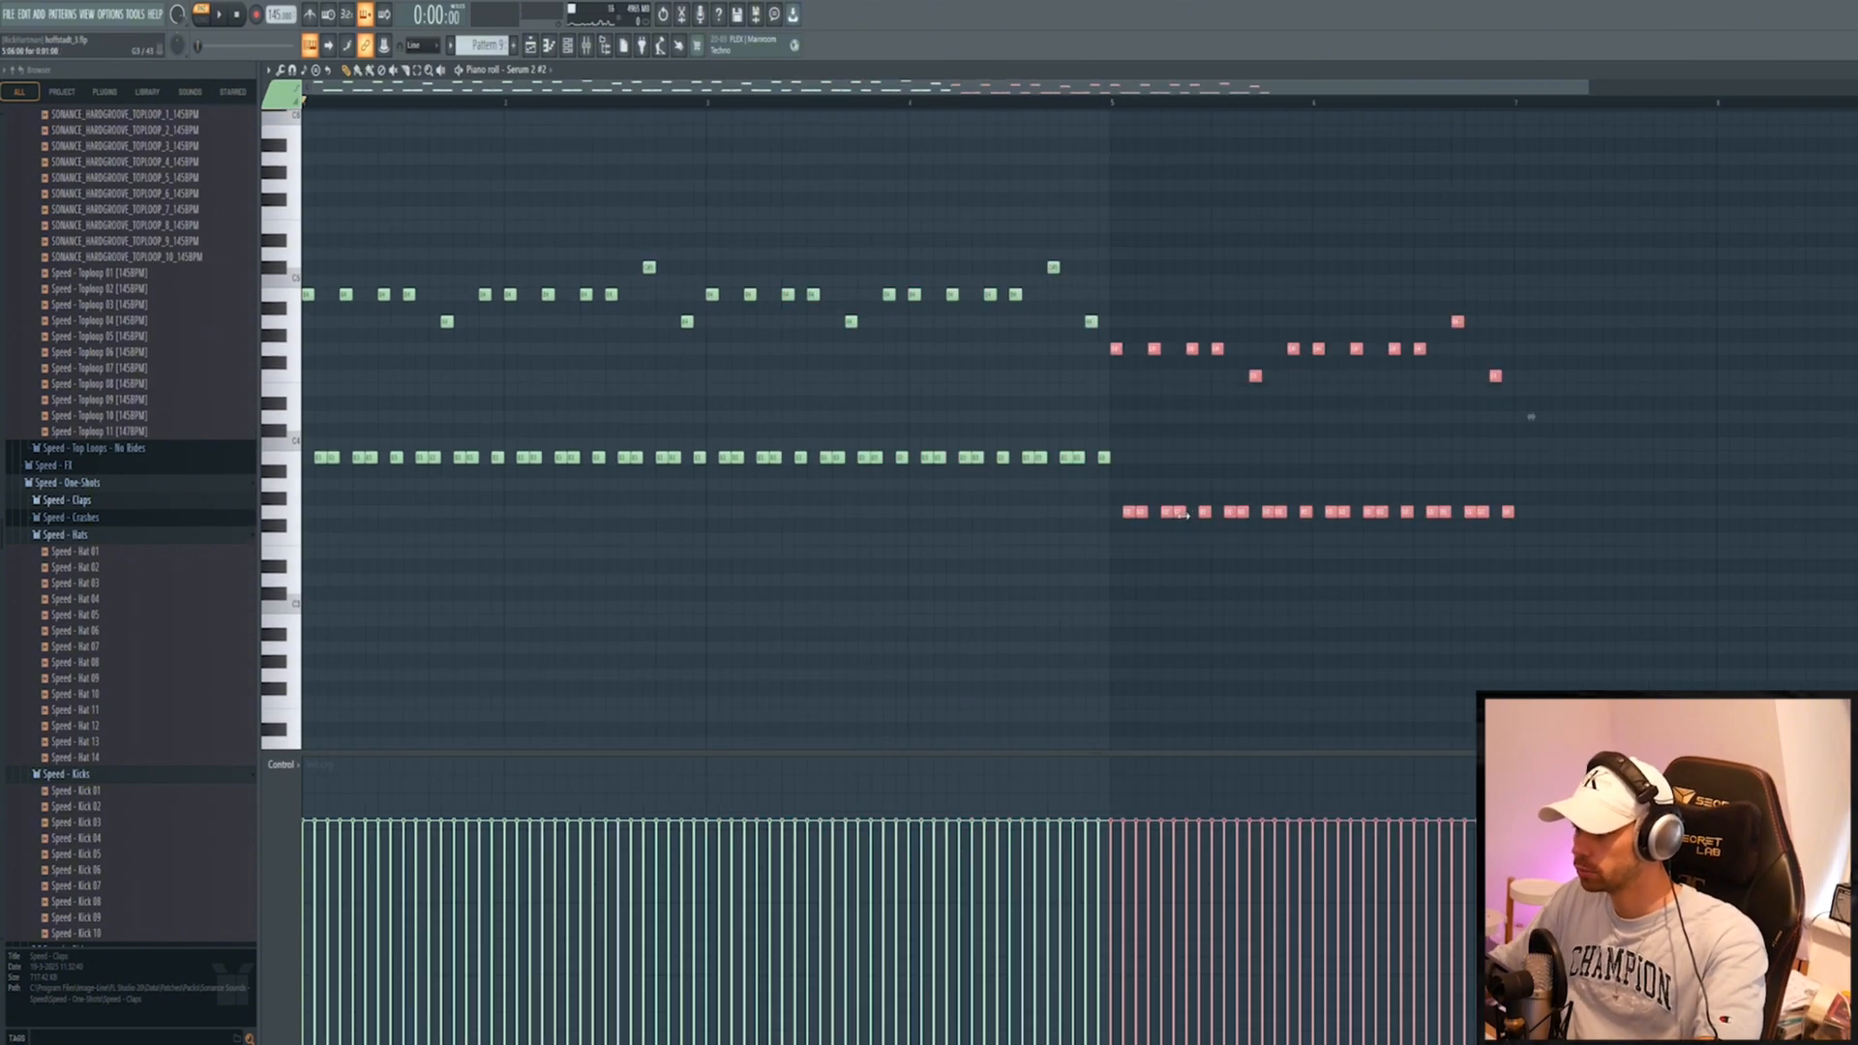
{"action": "key", "text": "shift+Down"}
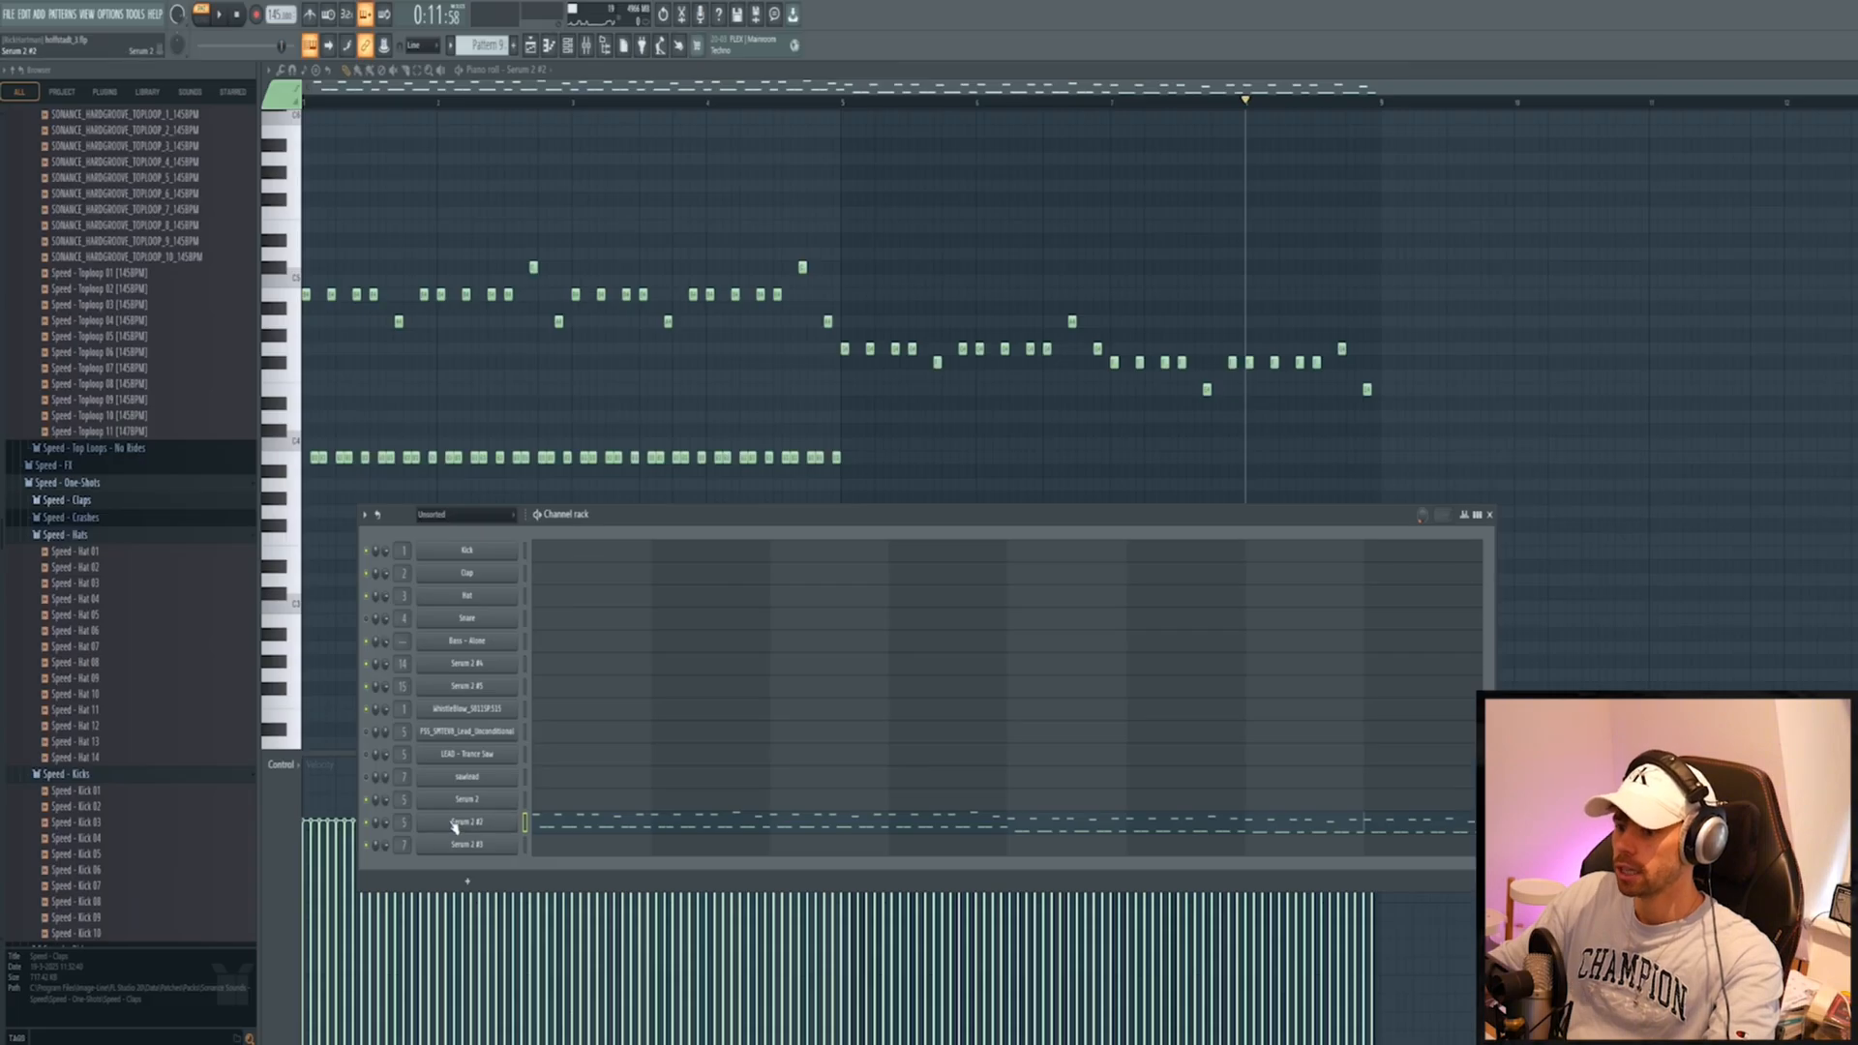
Automate the Serum 2 #2 Mod Wheel to rise and drop at the phrase ends, and copy it with Pattern 9 to the next section
{"action": "left_click", "coordinate": [456, 824]}
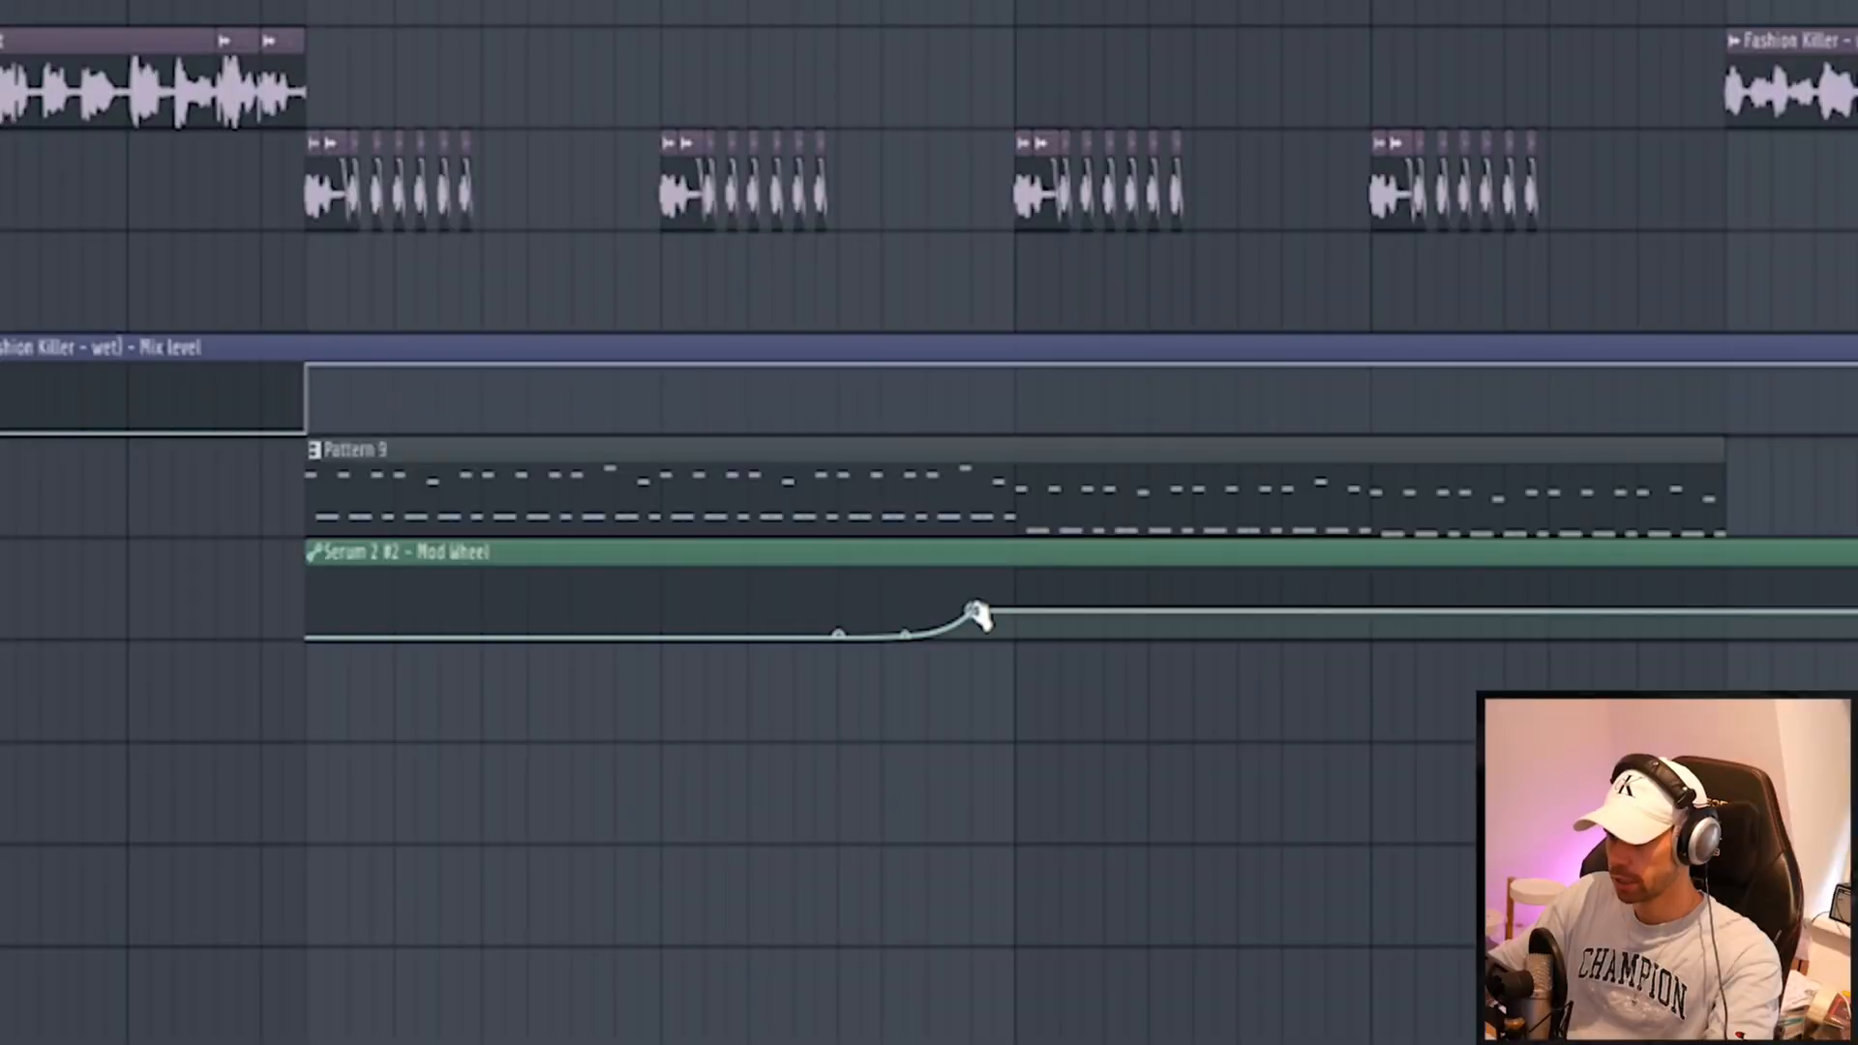
{"action": "left_click_drag", "start_coordinate": [974, 614], "coordinate": [1018, 639]}
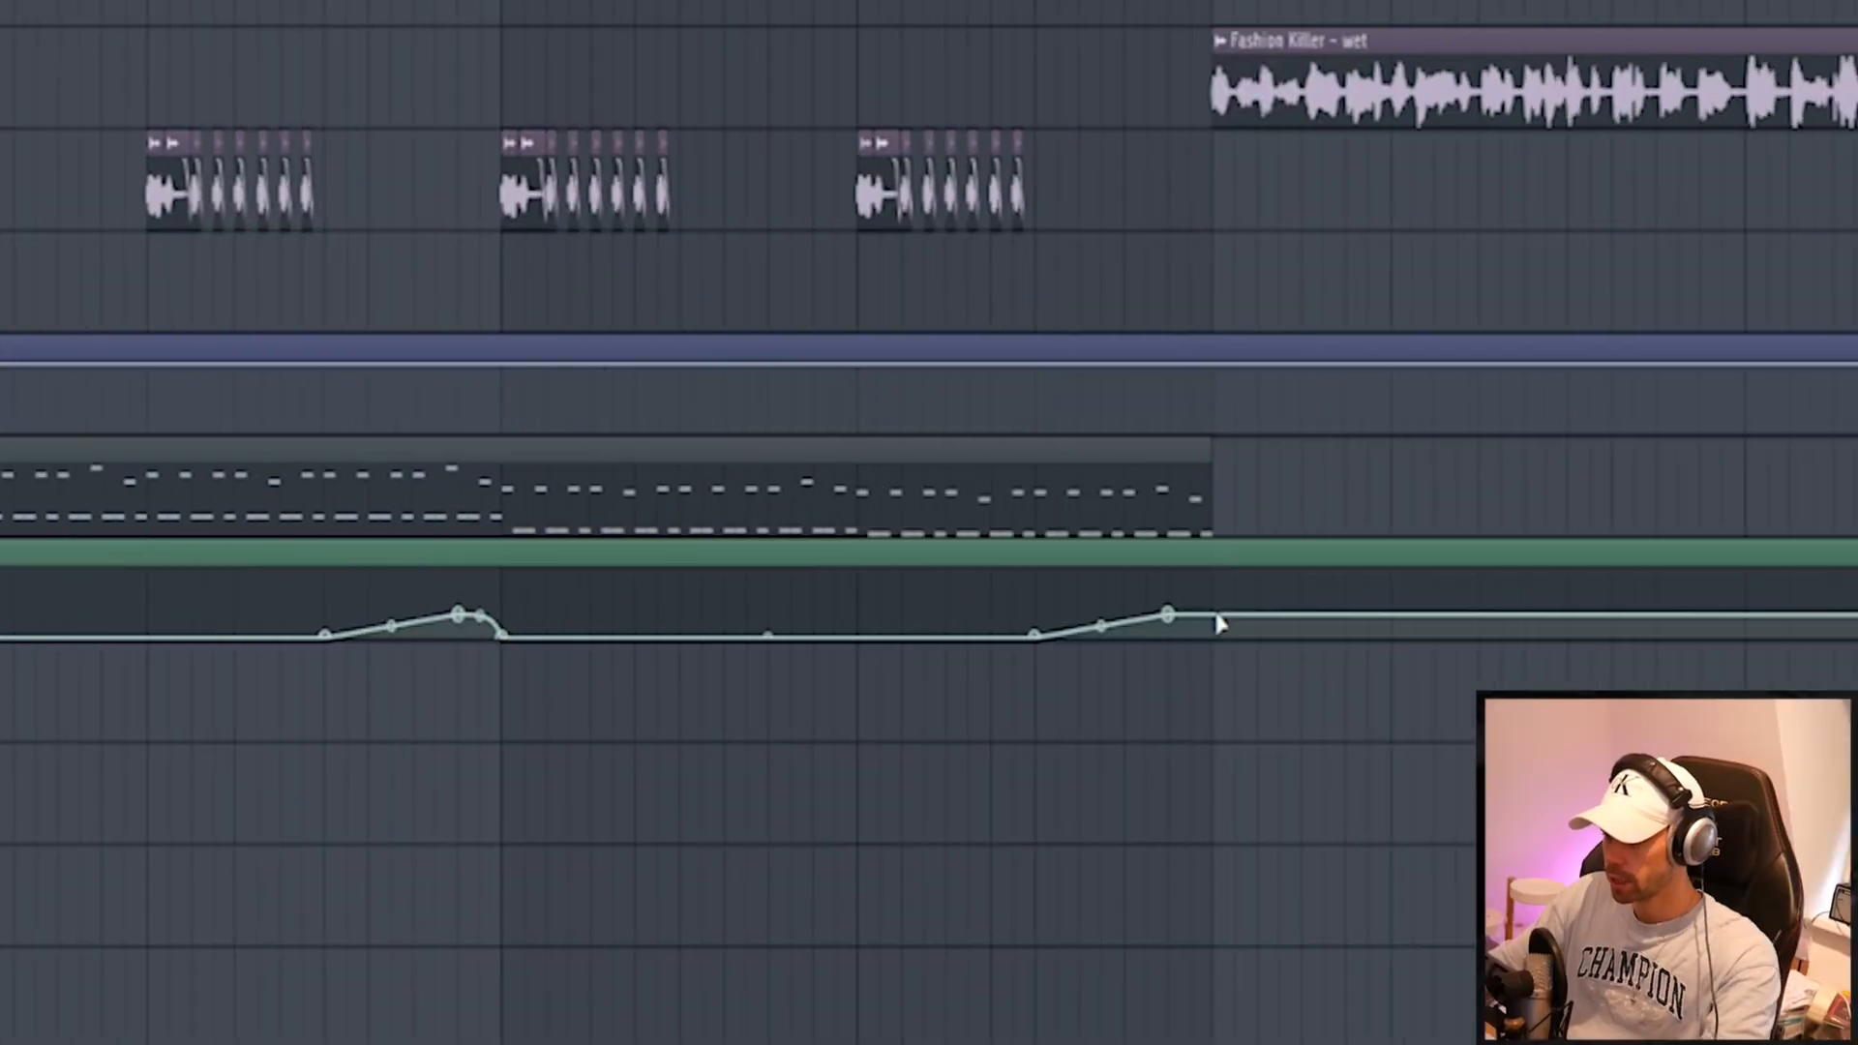
{"action": "left_click_drag", "start_coordinate": [1120, 779], "coordinate": [1183, 708]}
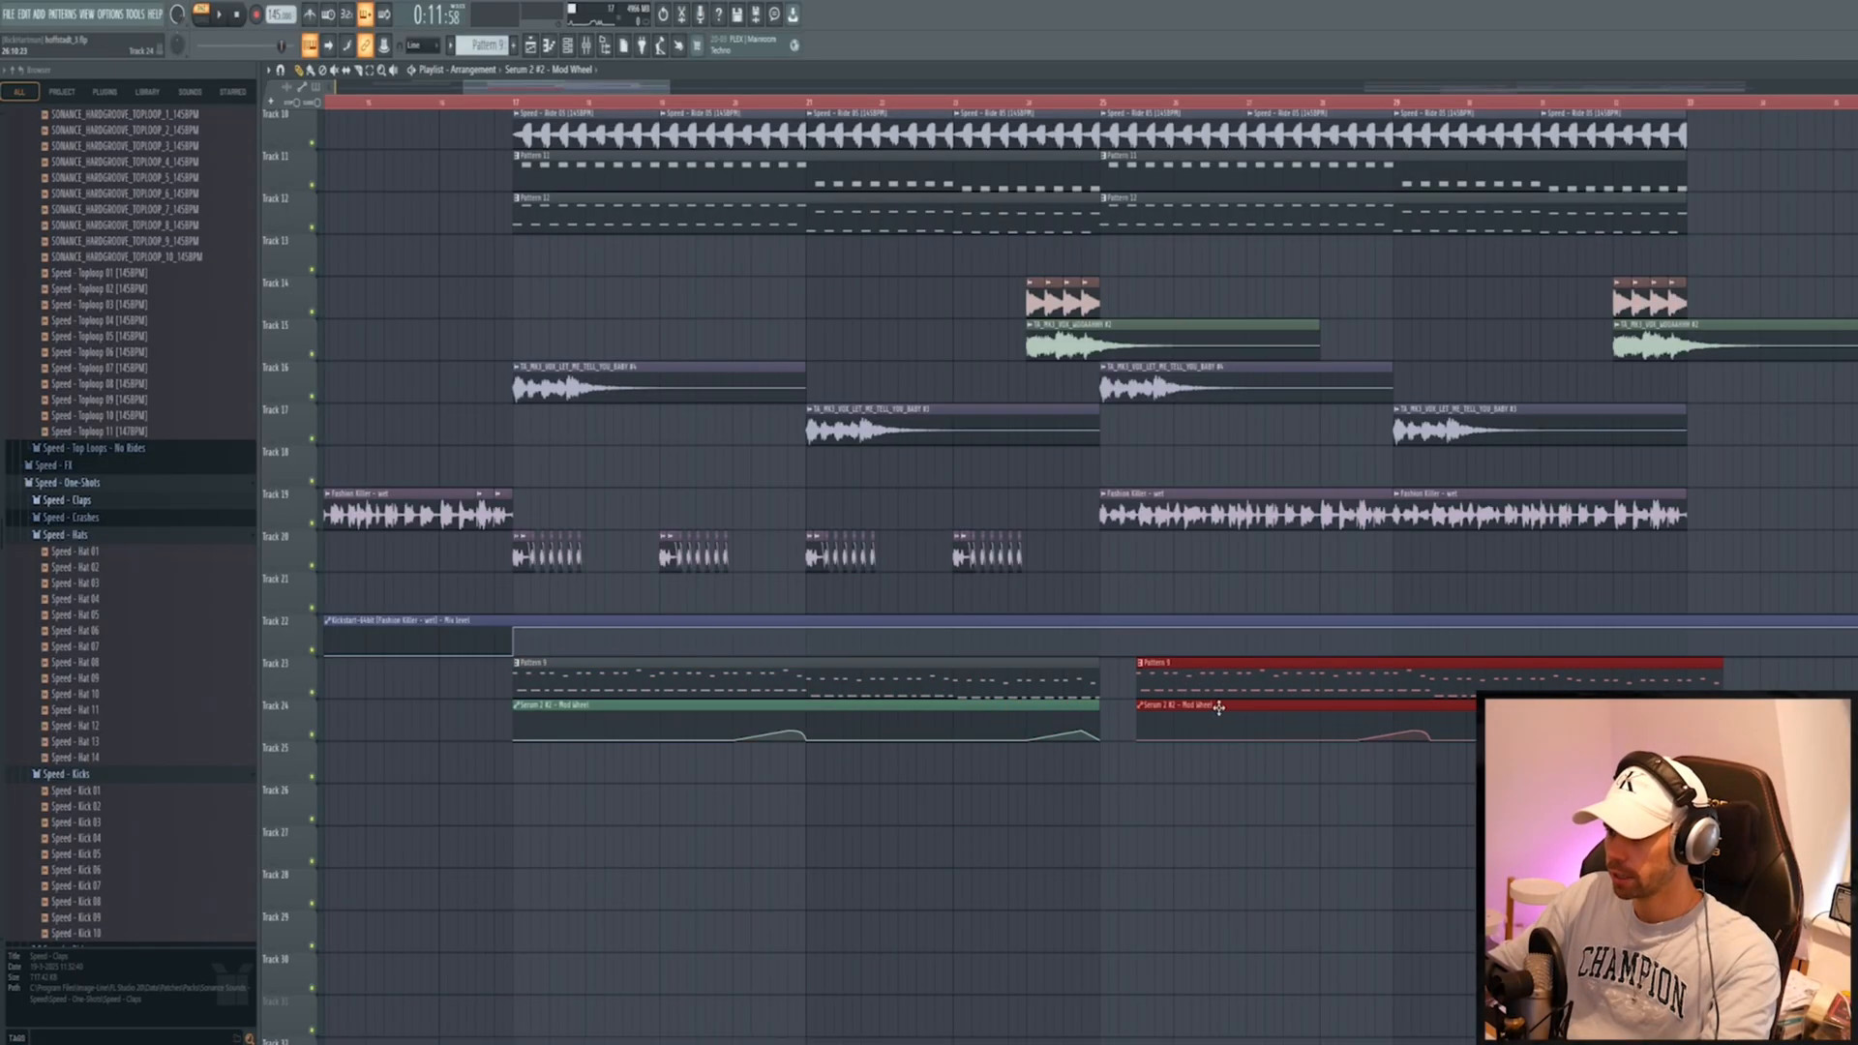
Open the Fruity Parametric EQ 2 on mixer Insert 5 and examine its curve during playback
{"action": "key", "text": "F9"}
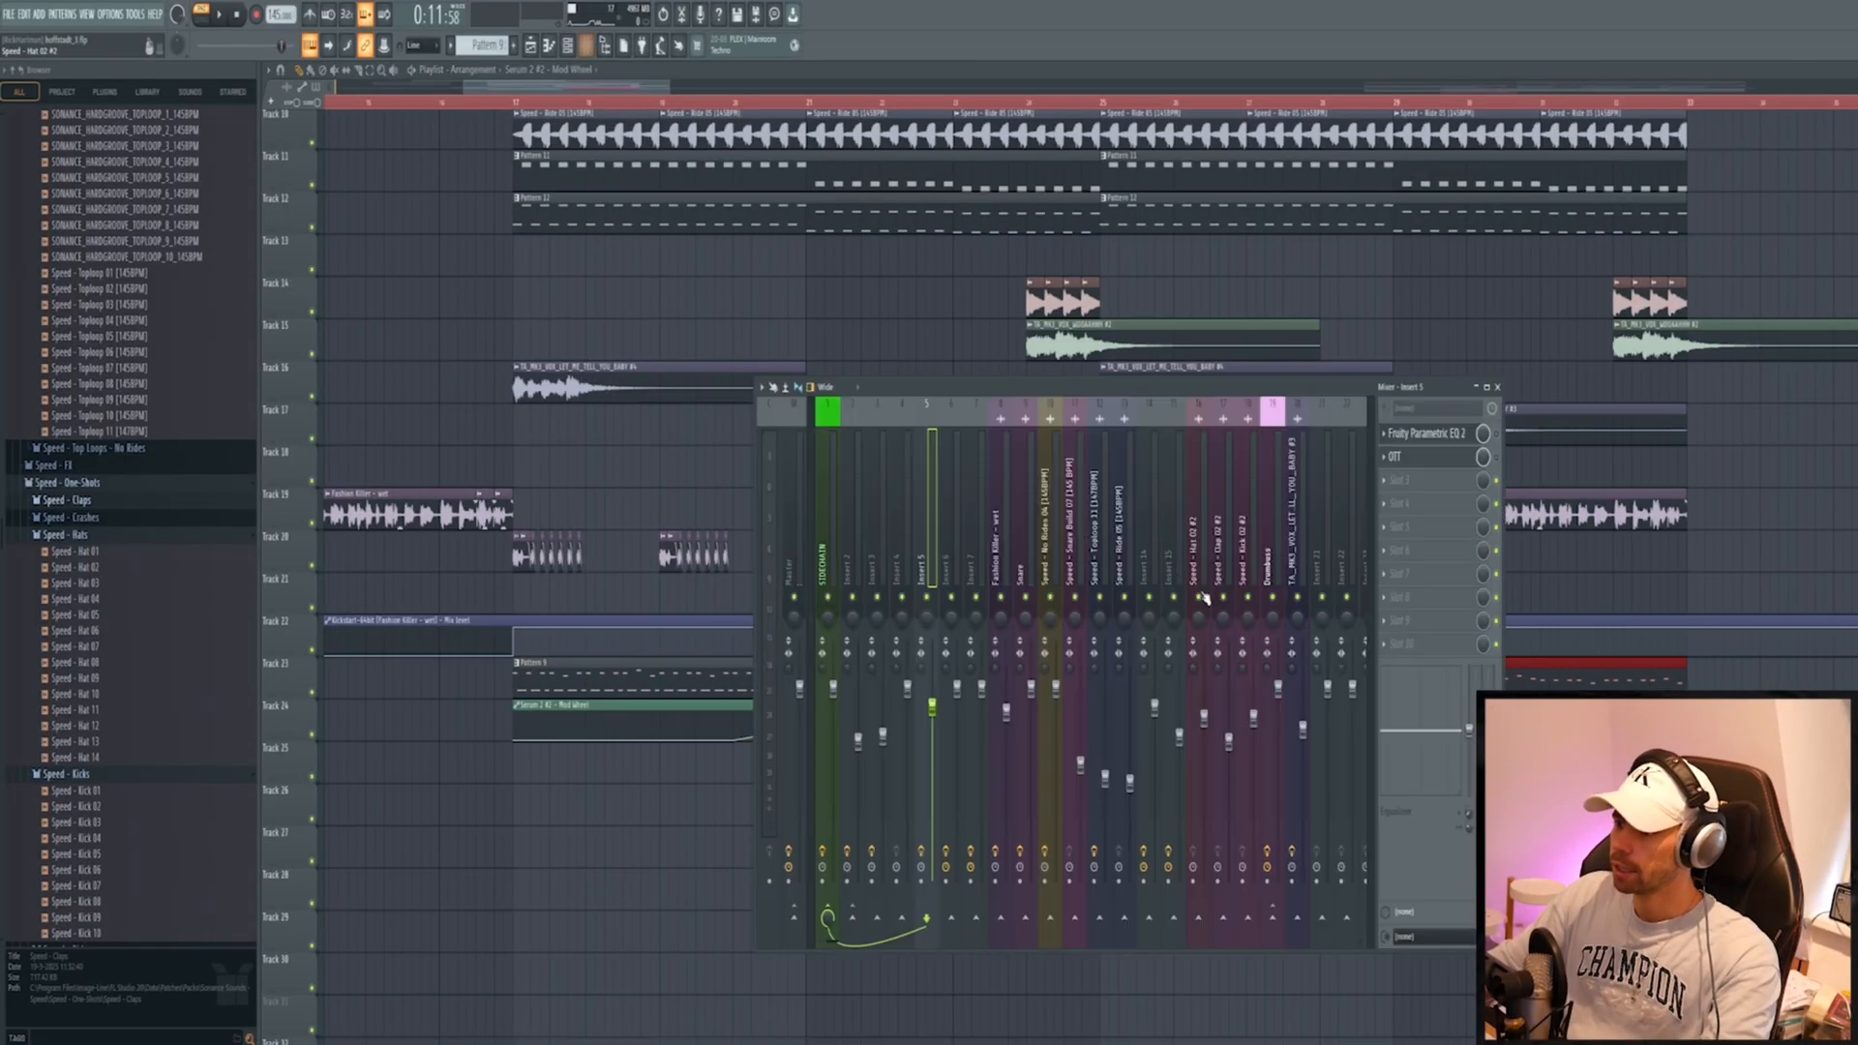
{"action": "left_click", "coordinate": [1430, 434]}
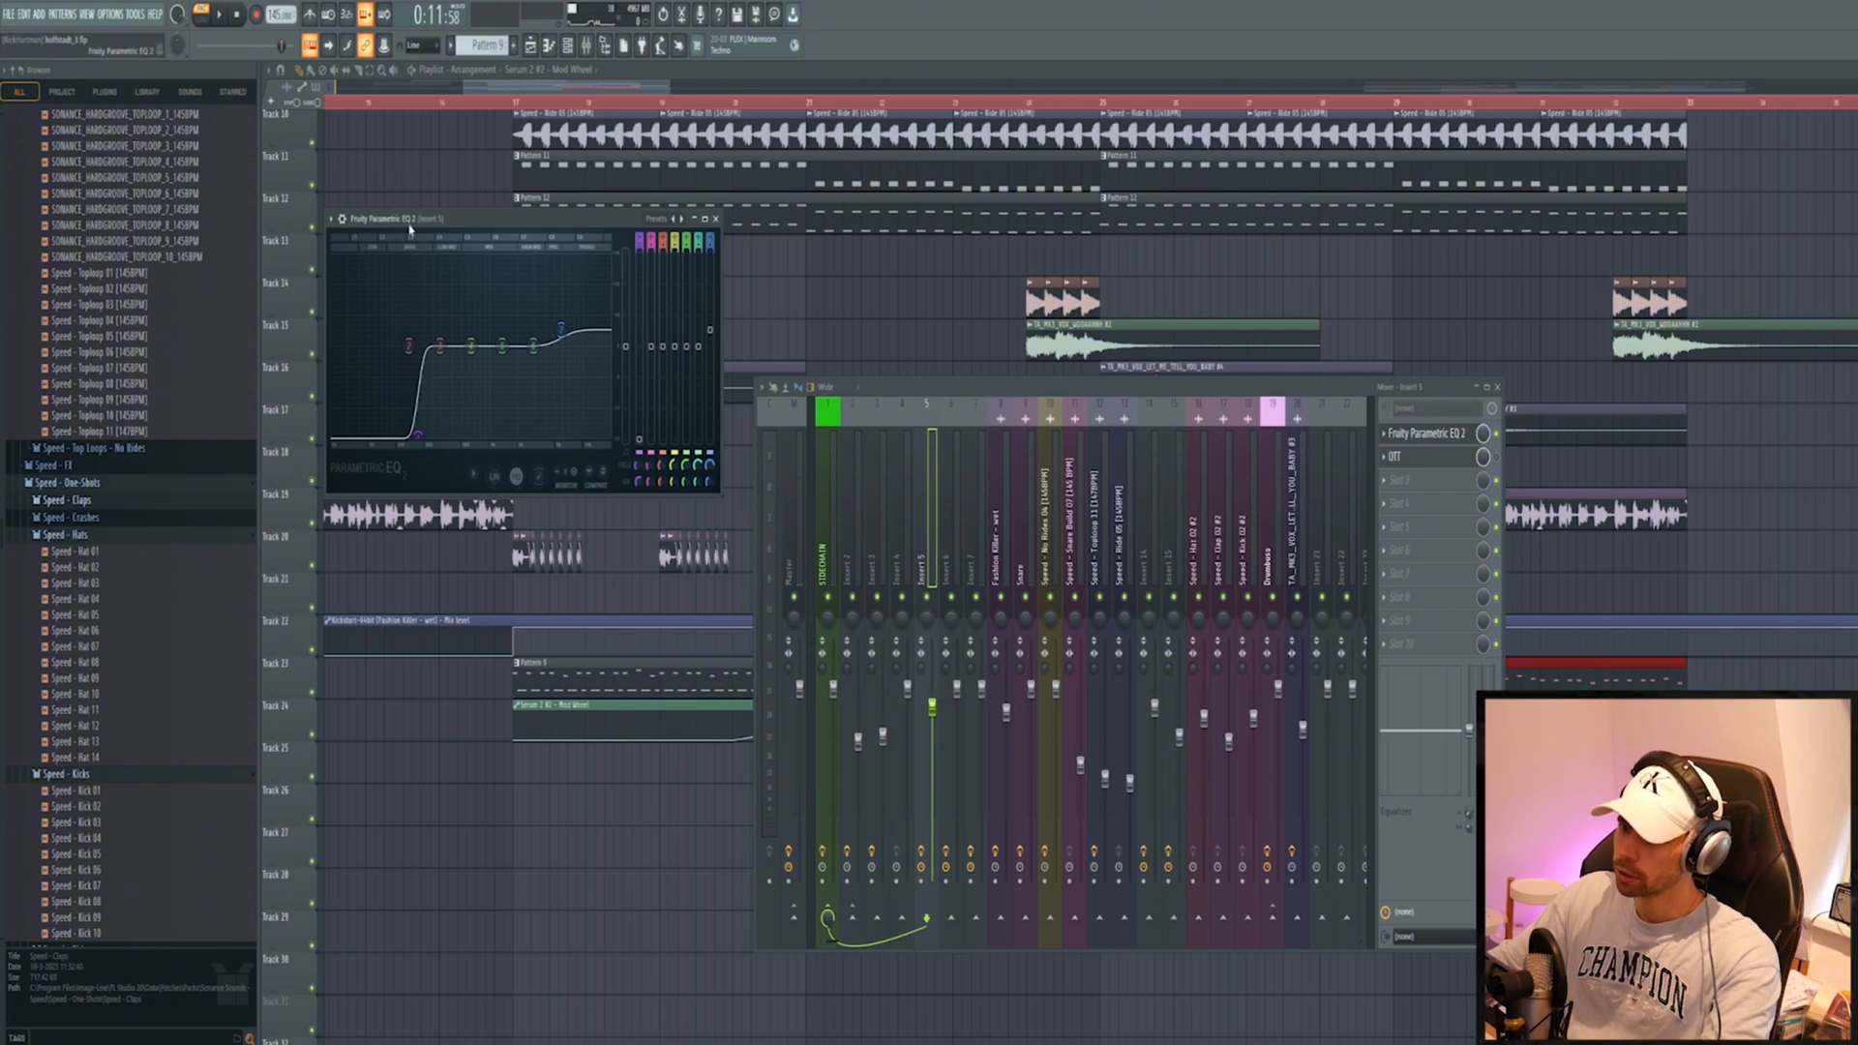
{"action": "left_click_drag", "start_coordinate": [409, 226], "coordinate": [731, 334]}
{"action": "key", "text": "space"}
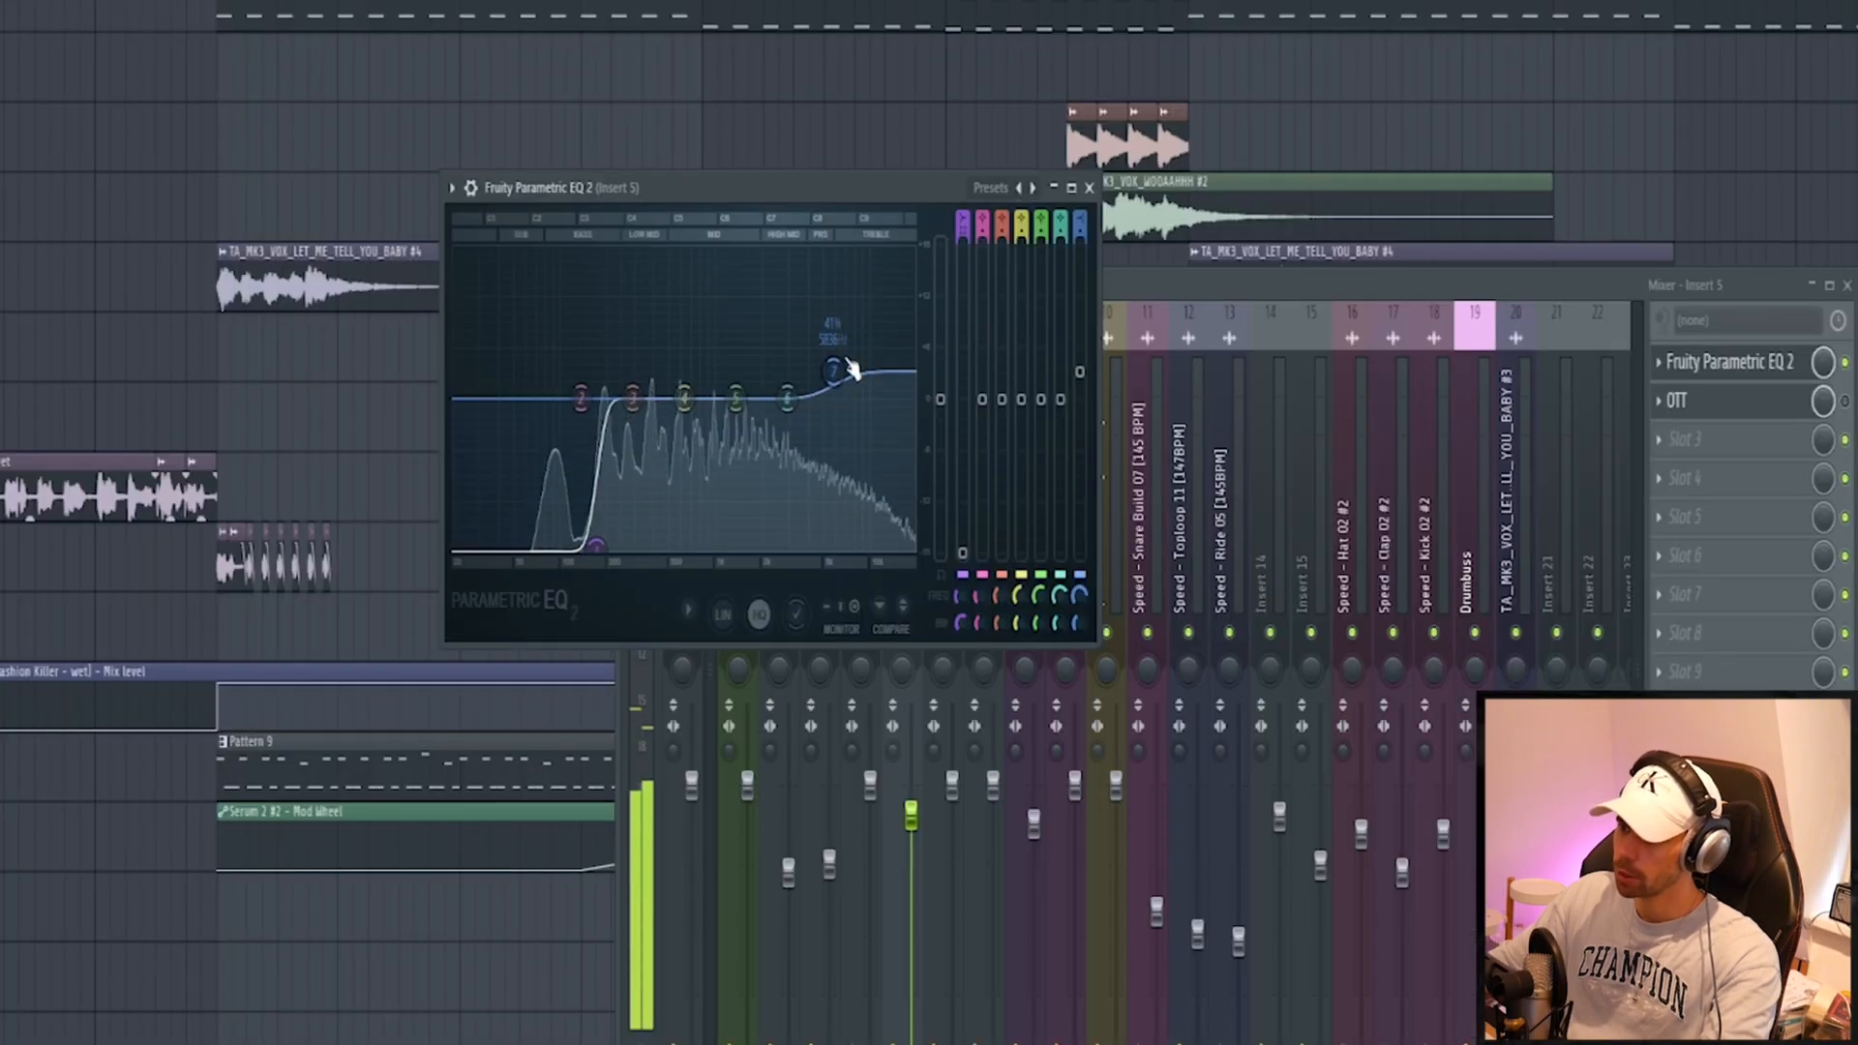
Enable and open OTT on Insert 5, and select the SIDECHAIN mixer track that it feeds
{"action": "left_click", "coordinate": [1845, 400]}
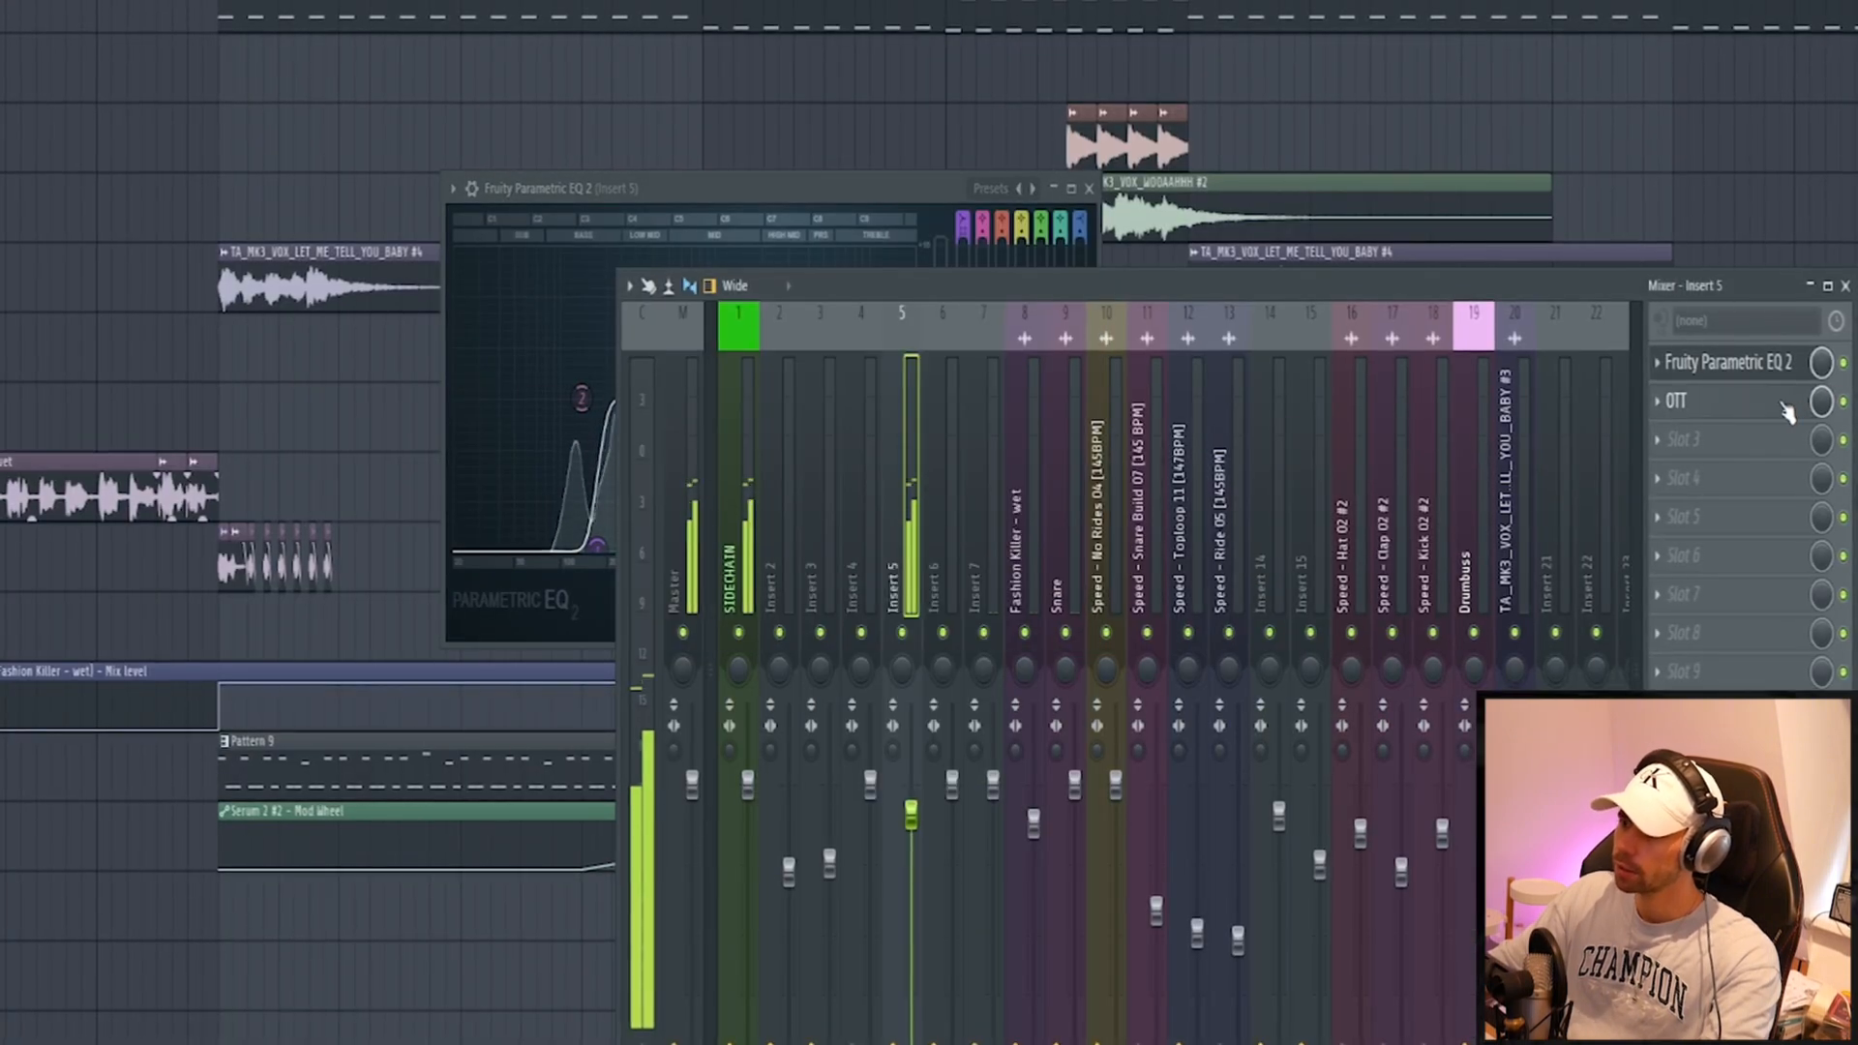
{"action": "left_click", "coordinate": [1786, 411]}
{"action": "left_click_drag", "start_coordinate": [24, 5], "coordinate": [1192, 115]}
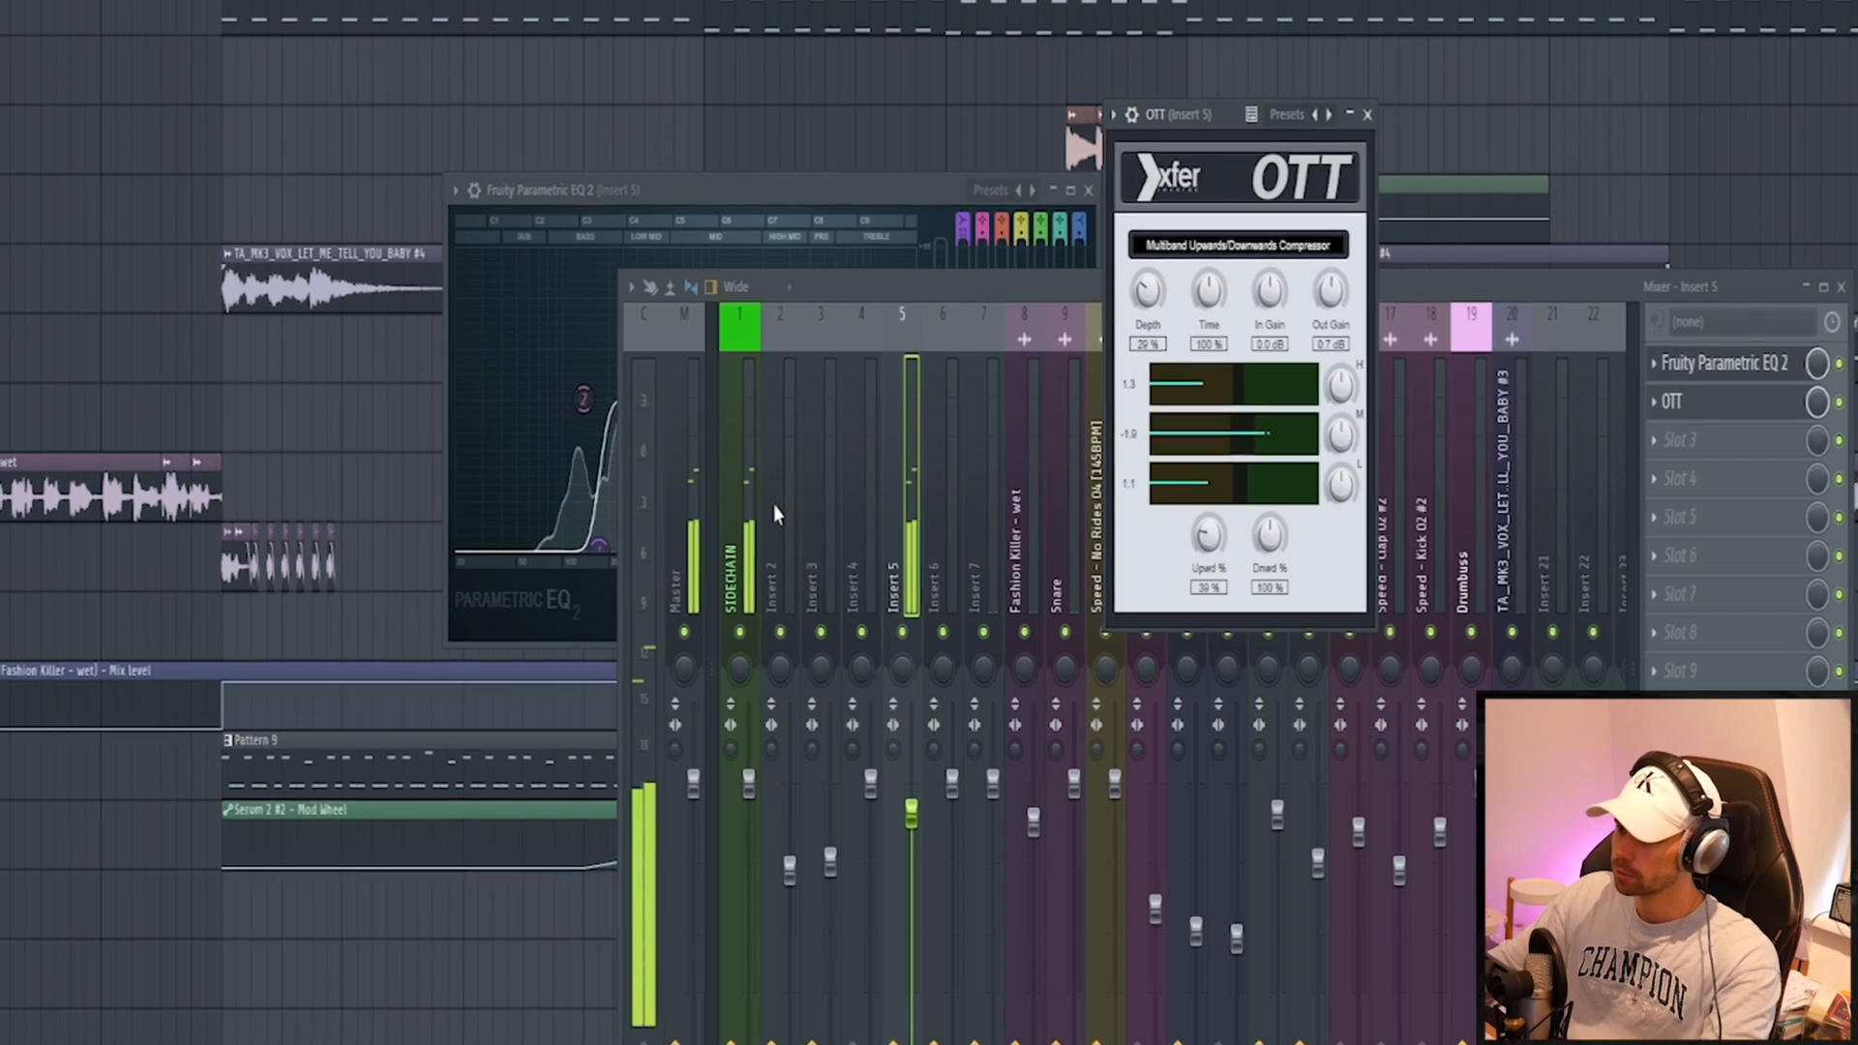
{"action": "left_click", "coordinate": [742, 508]}
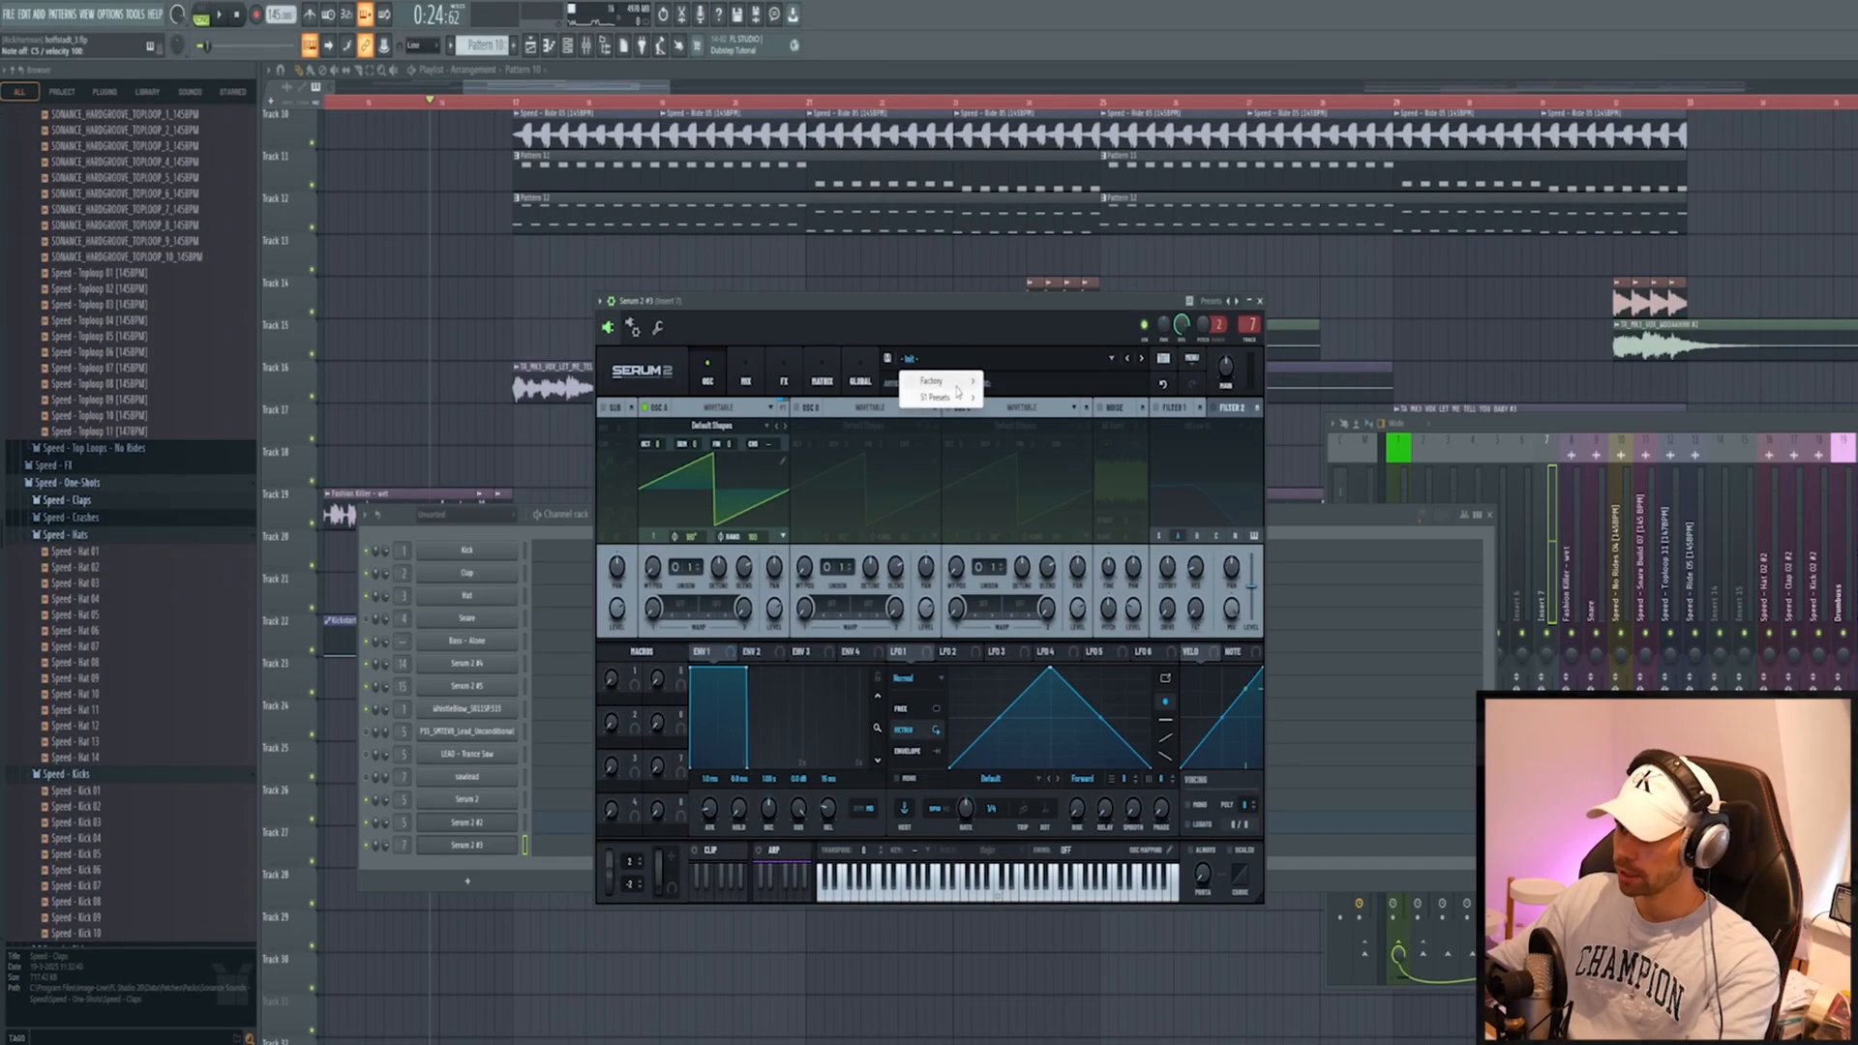
Load the Lead - Star preset in Serum 2 #3 and write a short melody of B5, D6 and E6 notes in Pattern 10
{"action": "mouse_move", "coordinate": [954, 397]}
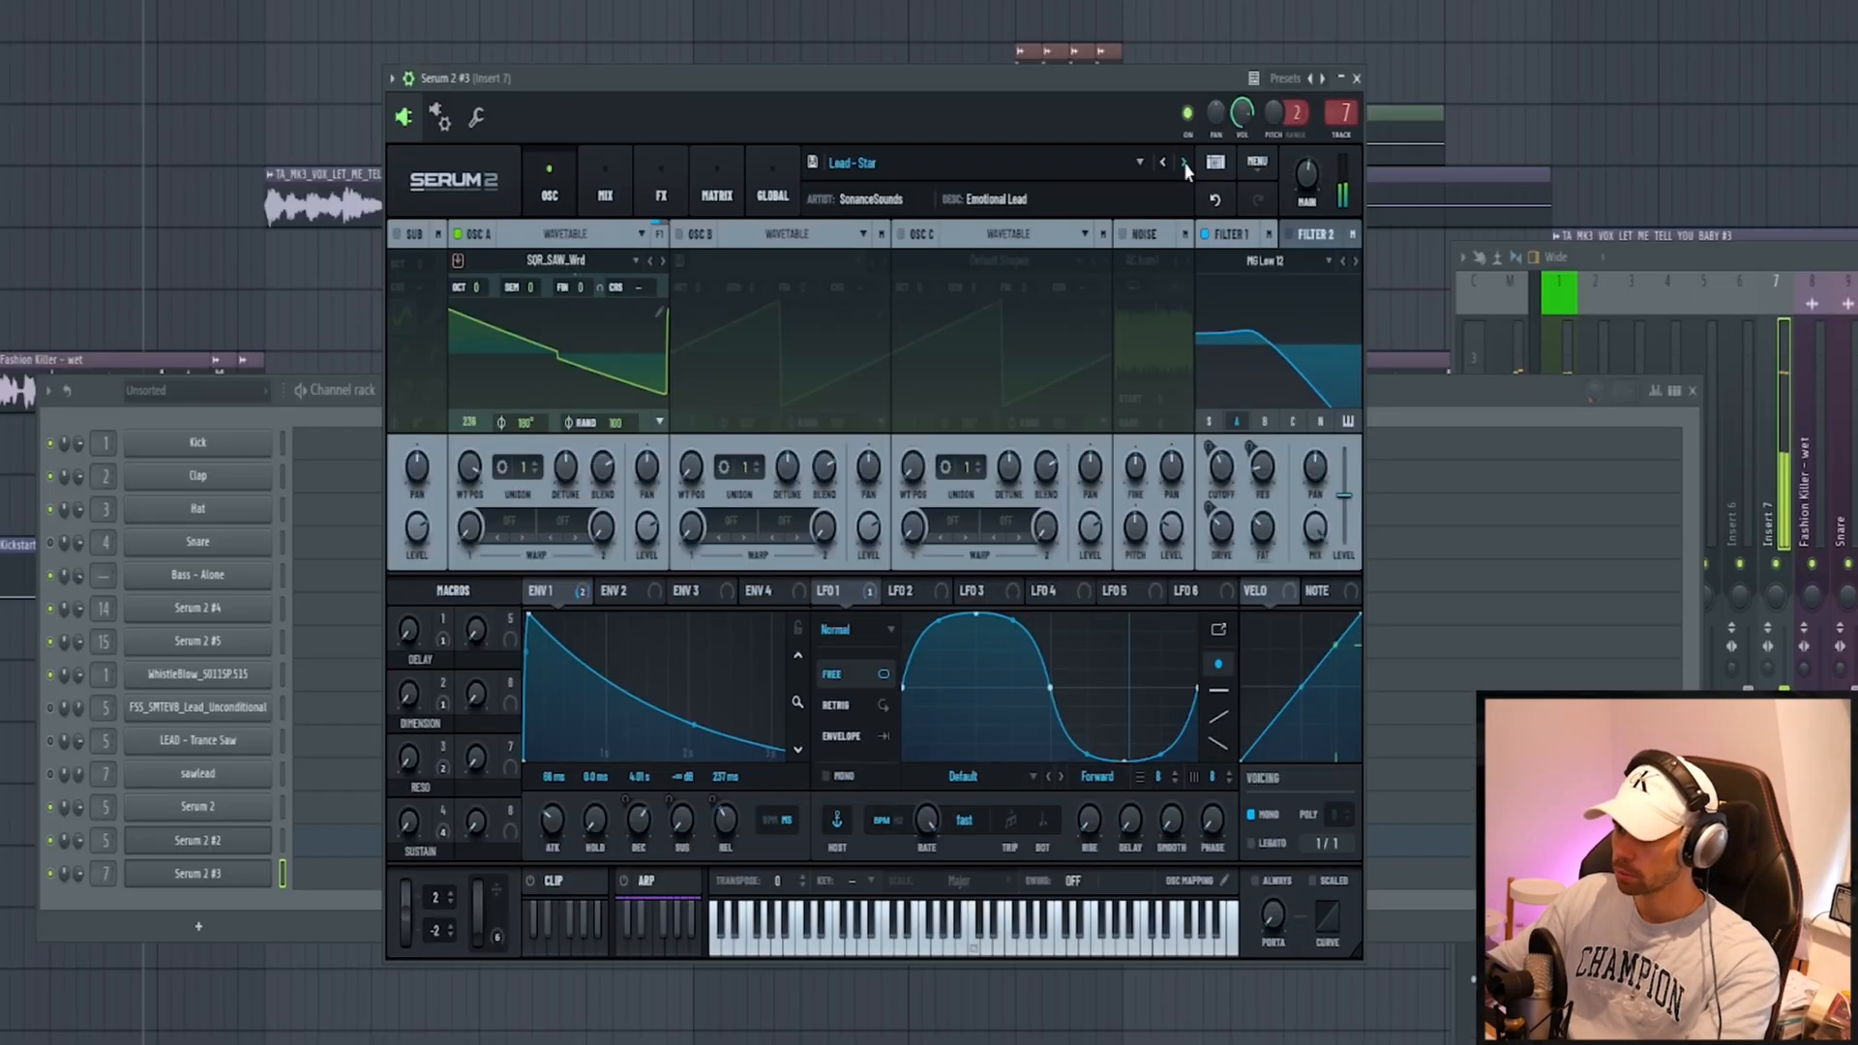
{"action": "left_click", "coordinate": [1142, 358]}
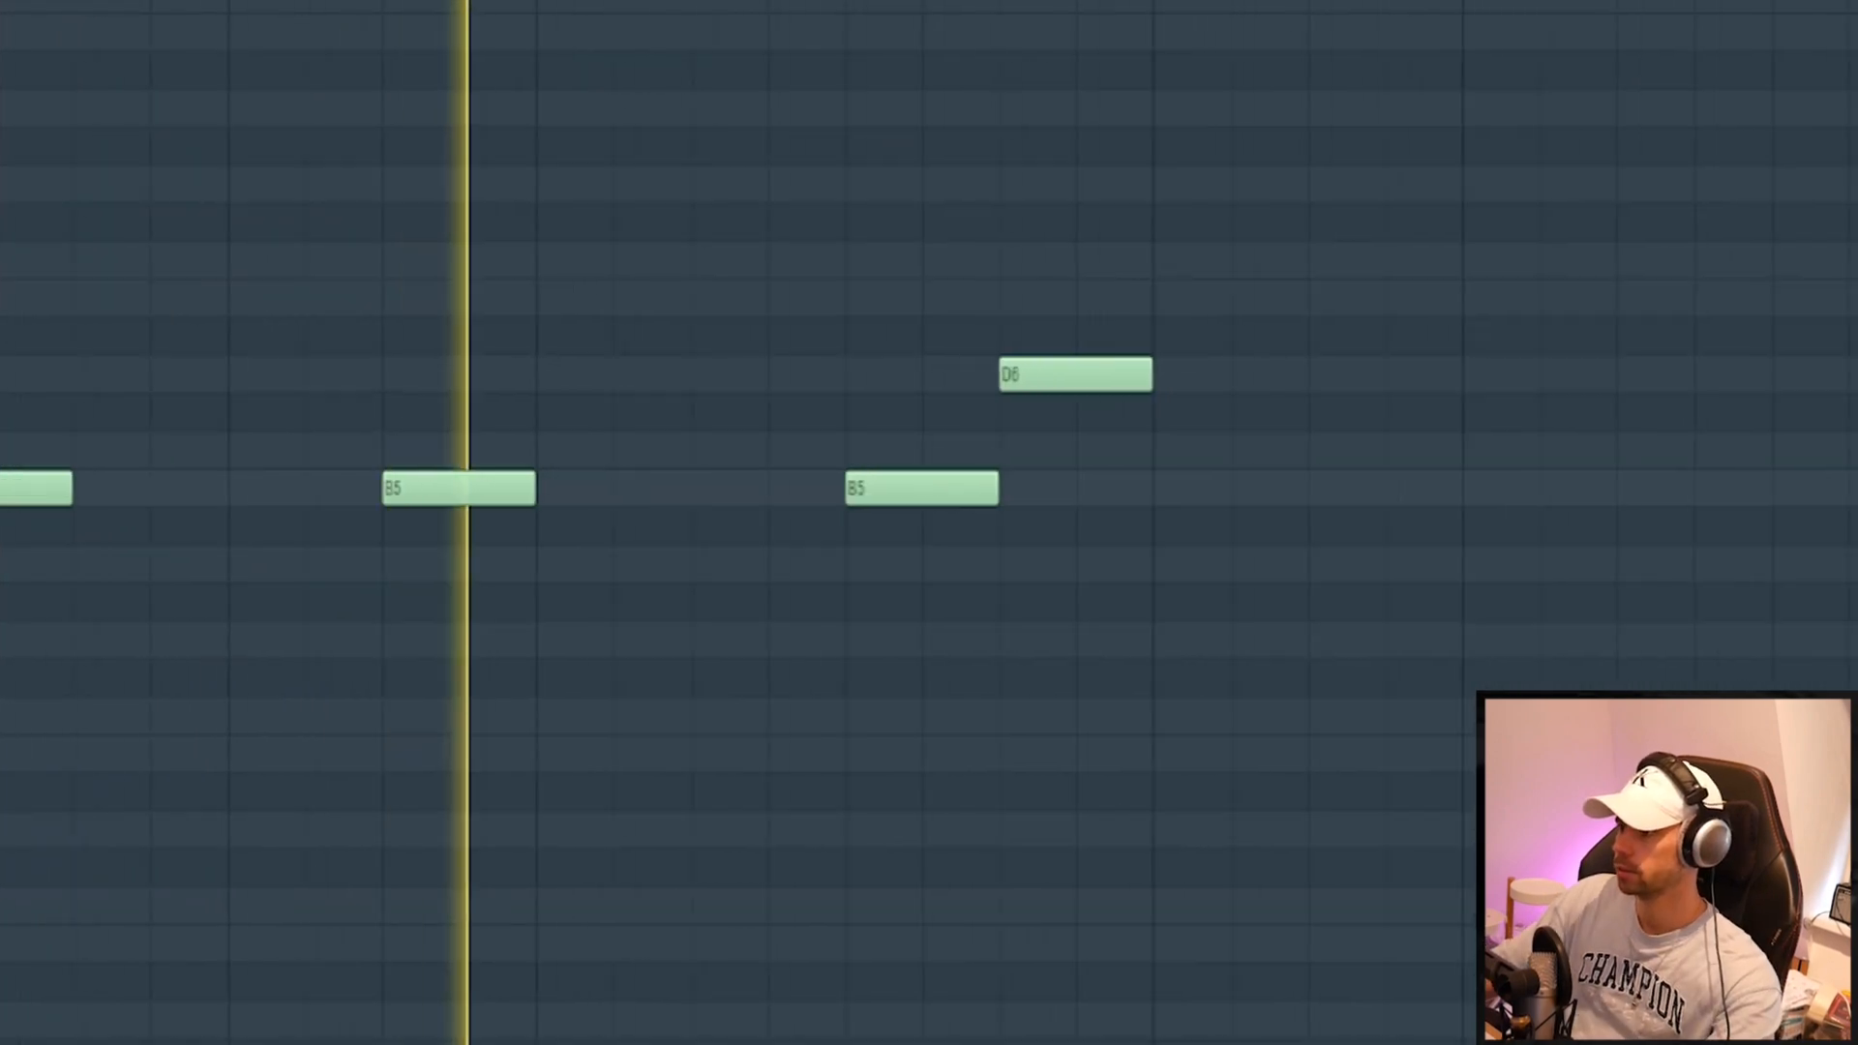
{"action": "scroll", "coordinate": [888, 658], "scroll_direction": "down", "scroll_amount": 2}
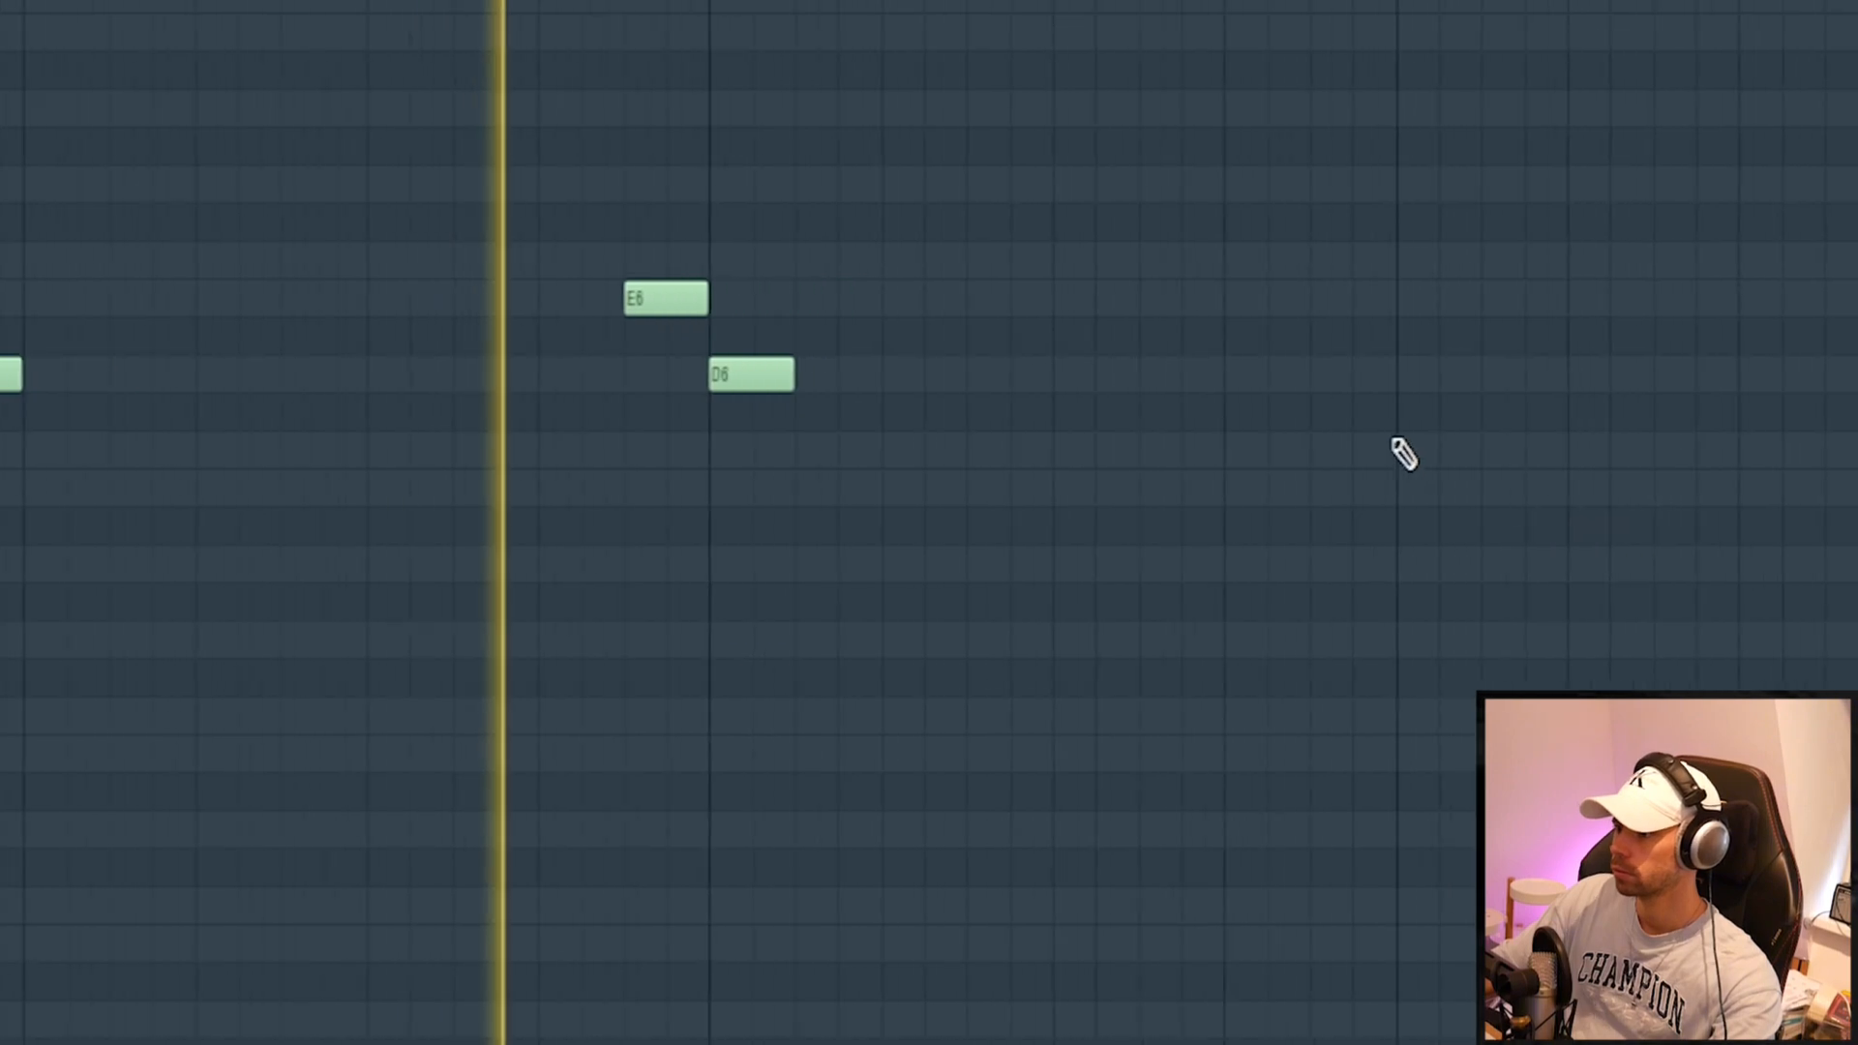
{"action": "left_click", "coordinate": [1160, 302]}
{"action": "left_click", "coordinate": [1246, 377]}
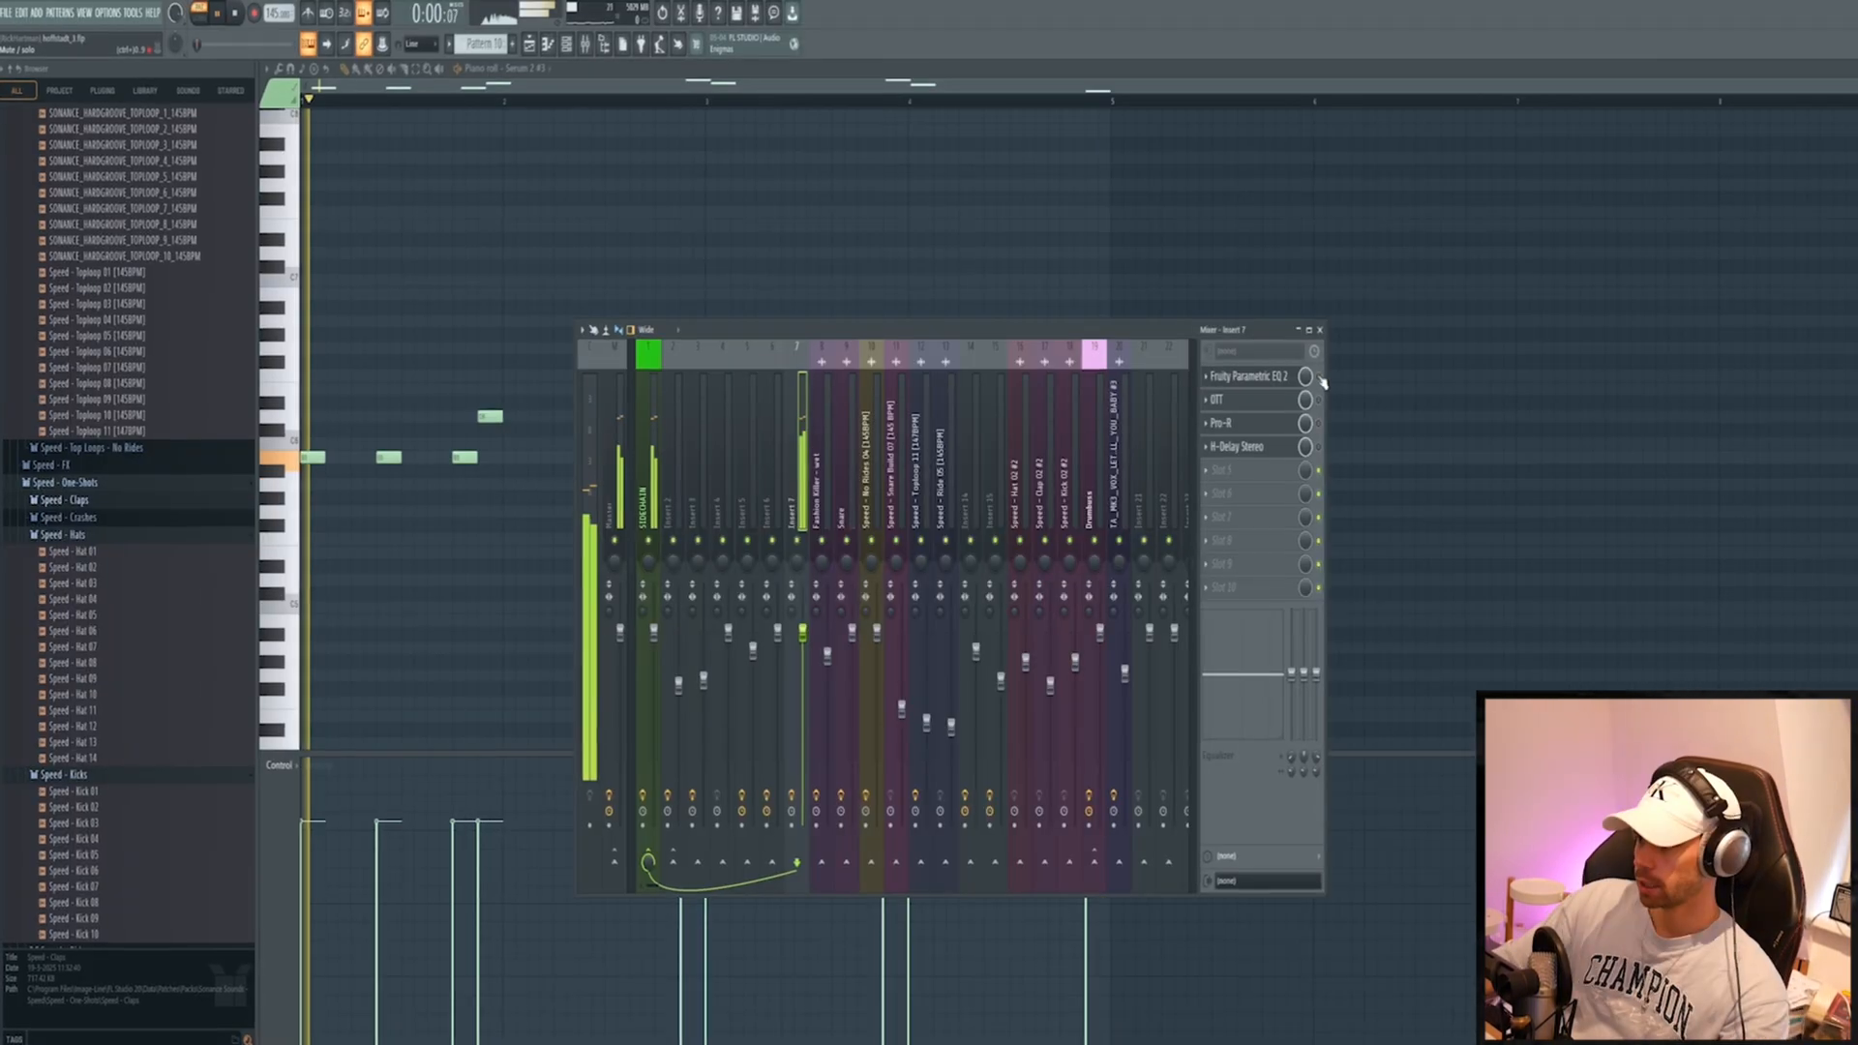
Examine the Fruity Parametric EQ 2 on mixer Insert 7 and review the arrangement from bar 17 during playback
{"action": "left_click", "coordinate": [1258, 375]}
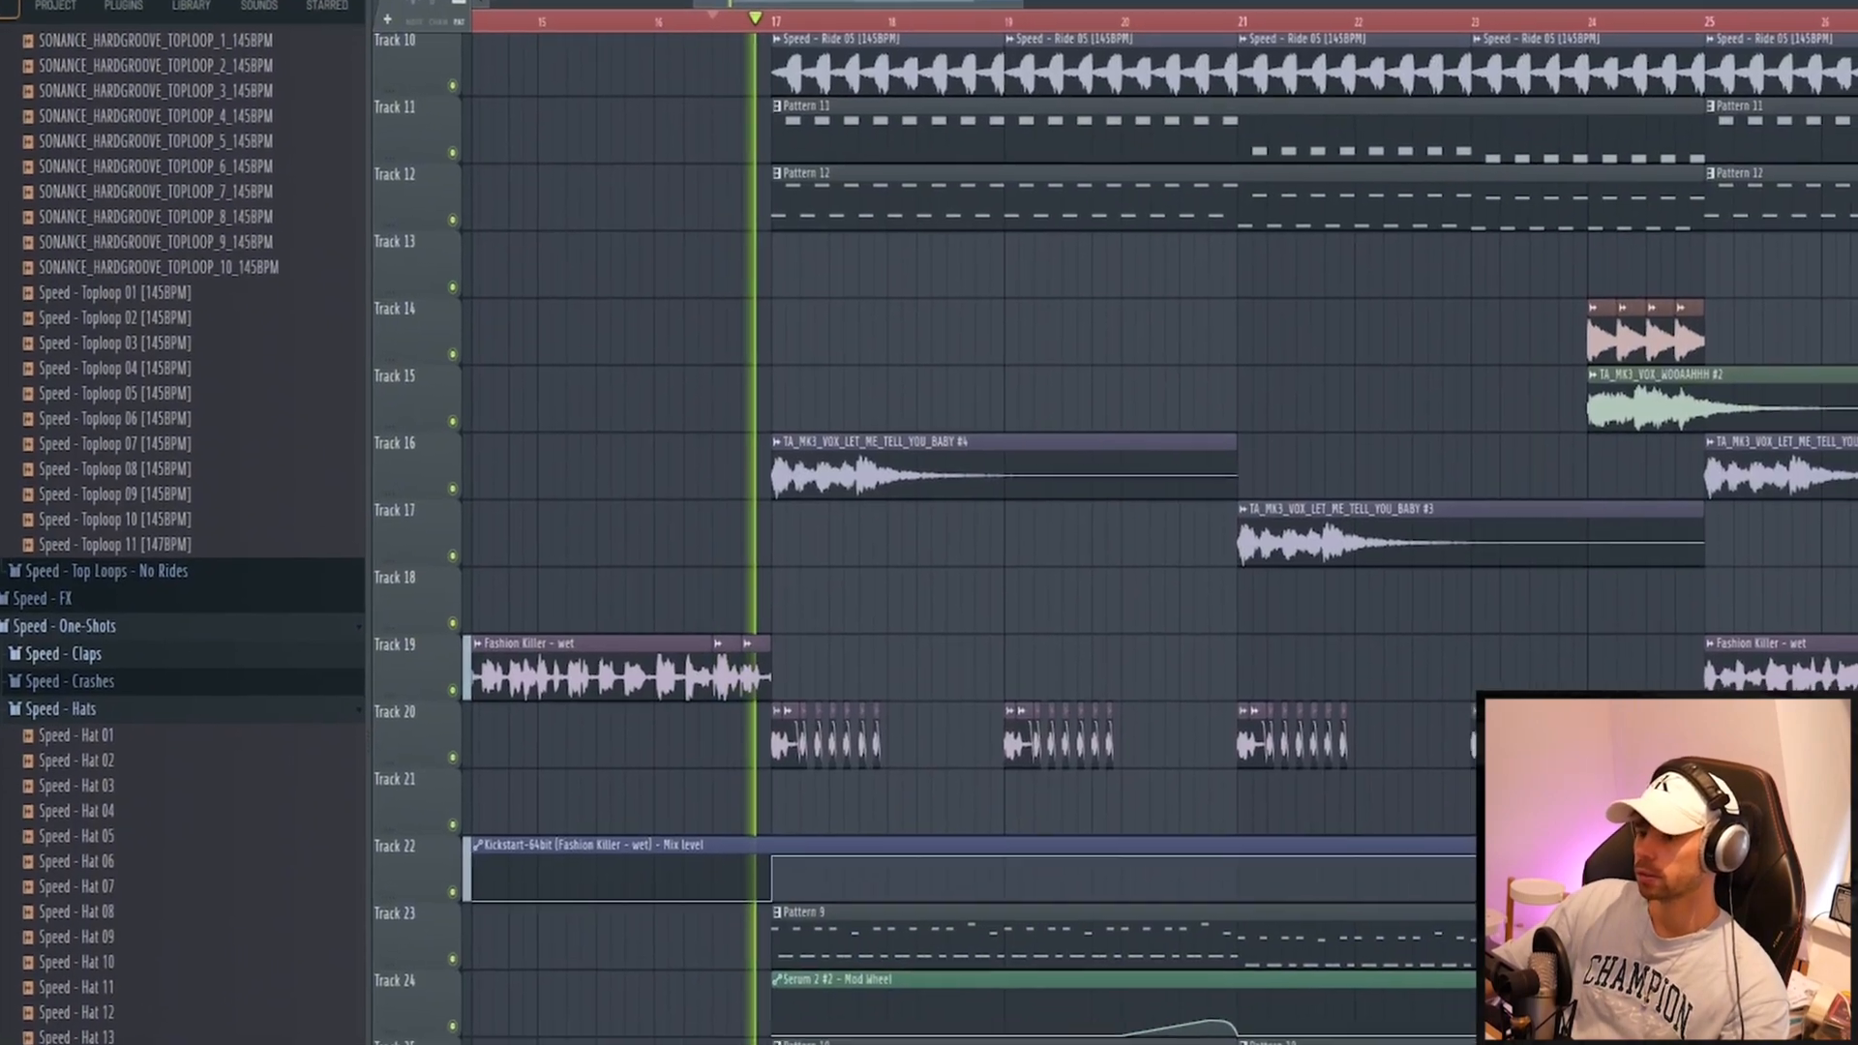
{"action": "scroll", "coordinate": [556, 512], "scroll_direction": "down", "scroll_amount": 2}
{"action": "scroll", "coordinate": [557, 512], "scroll_direction": "up", "scroll_amount": 3}
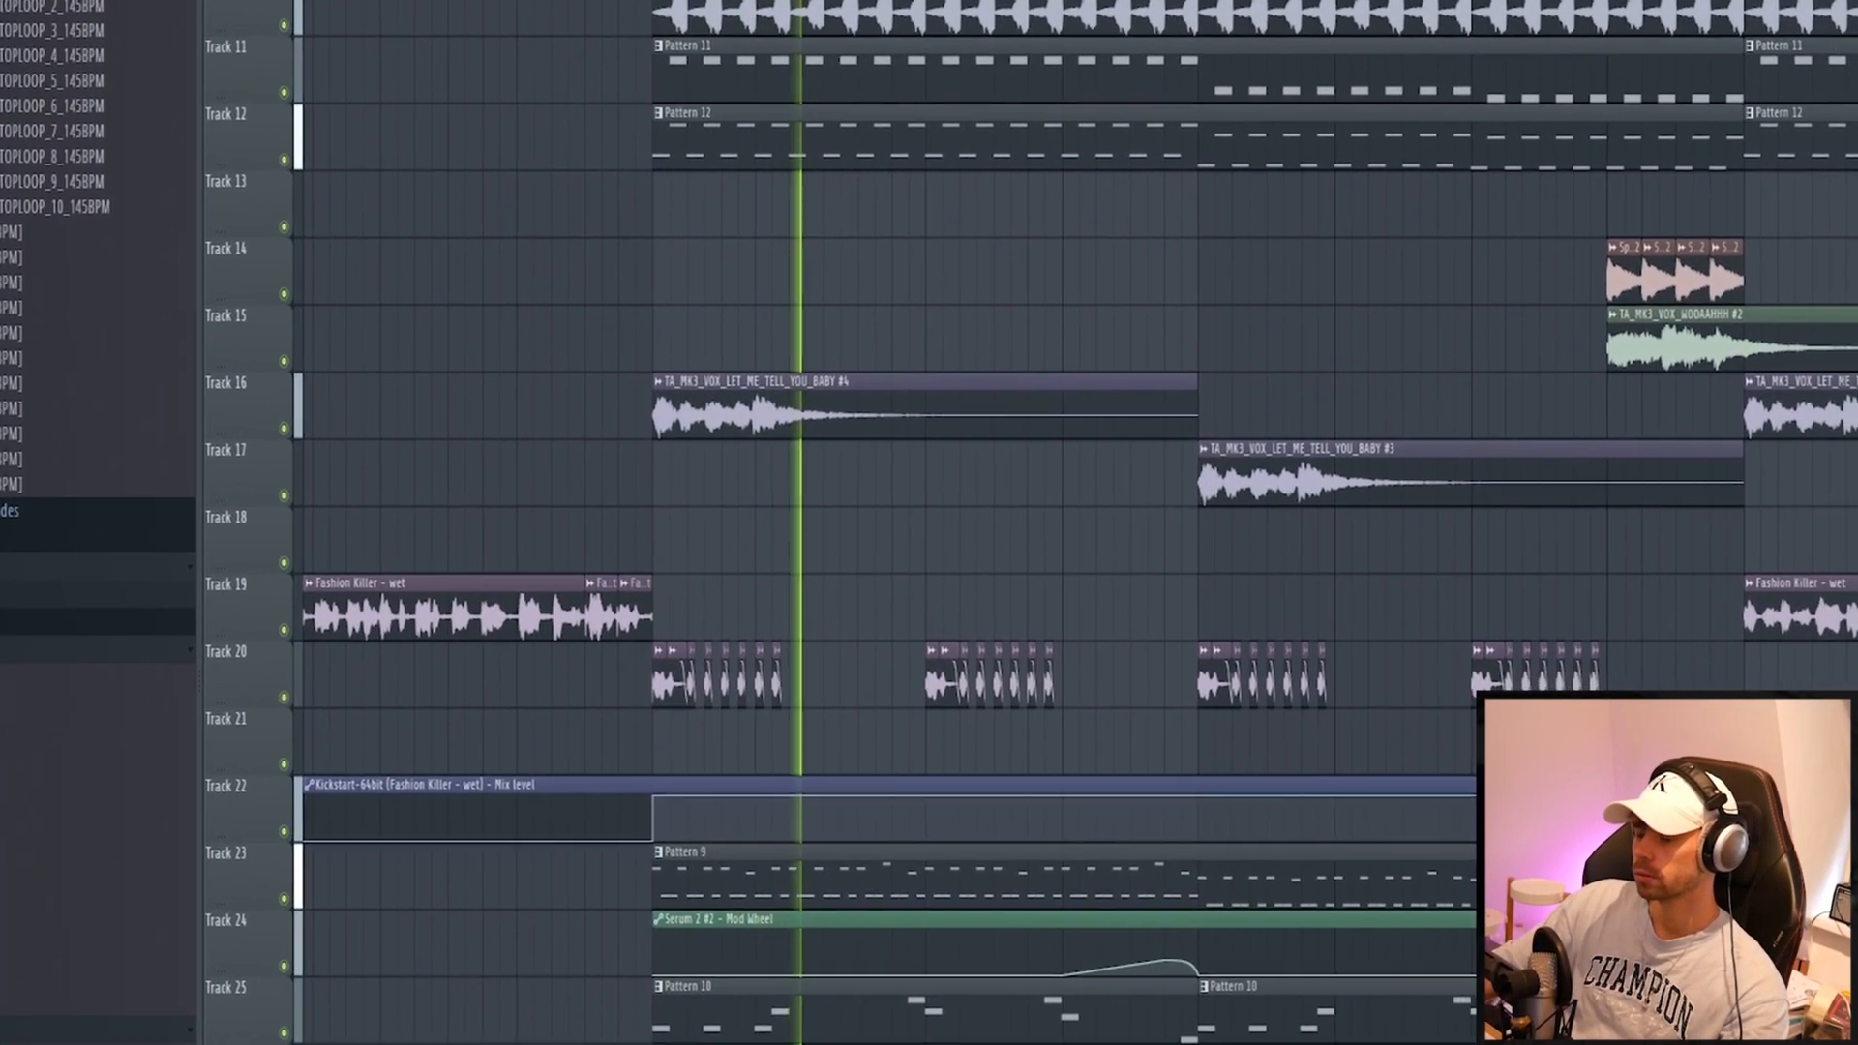
{"action": "scroll", "coordinate": [802, 522], "scroll_direction": "up", "scroll_amount": 2}
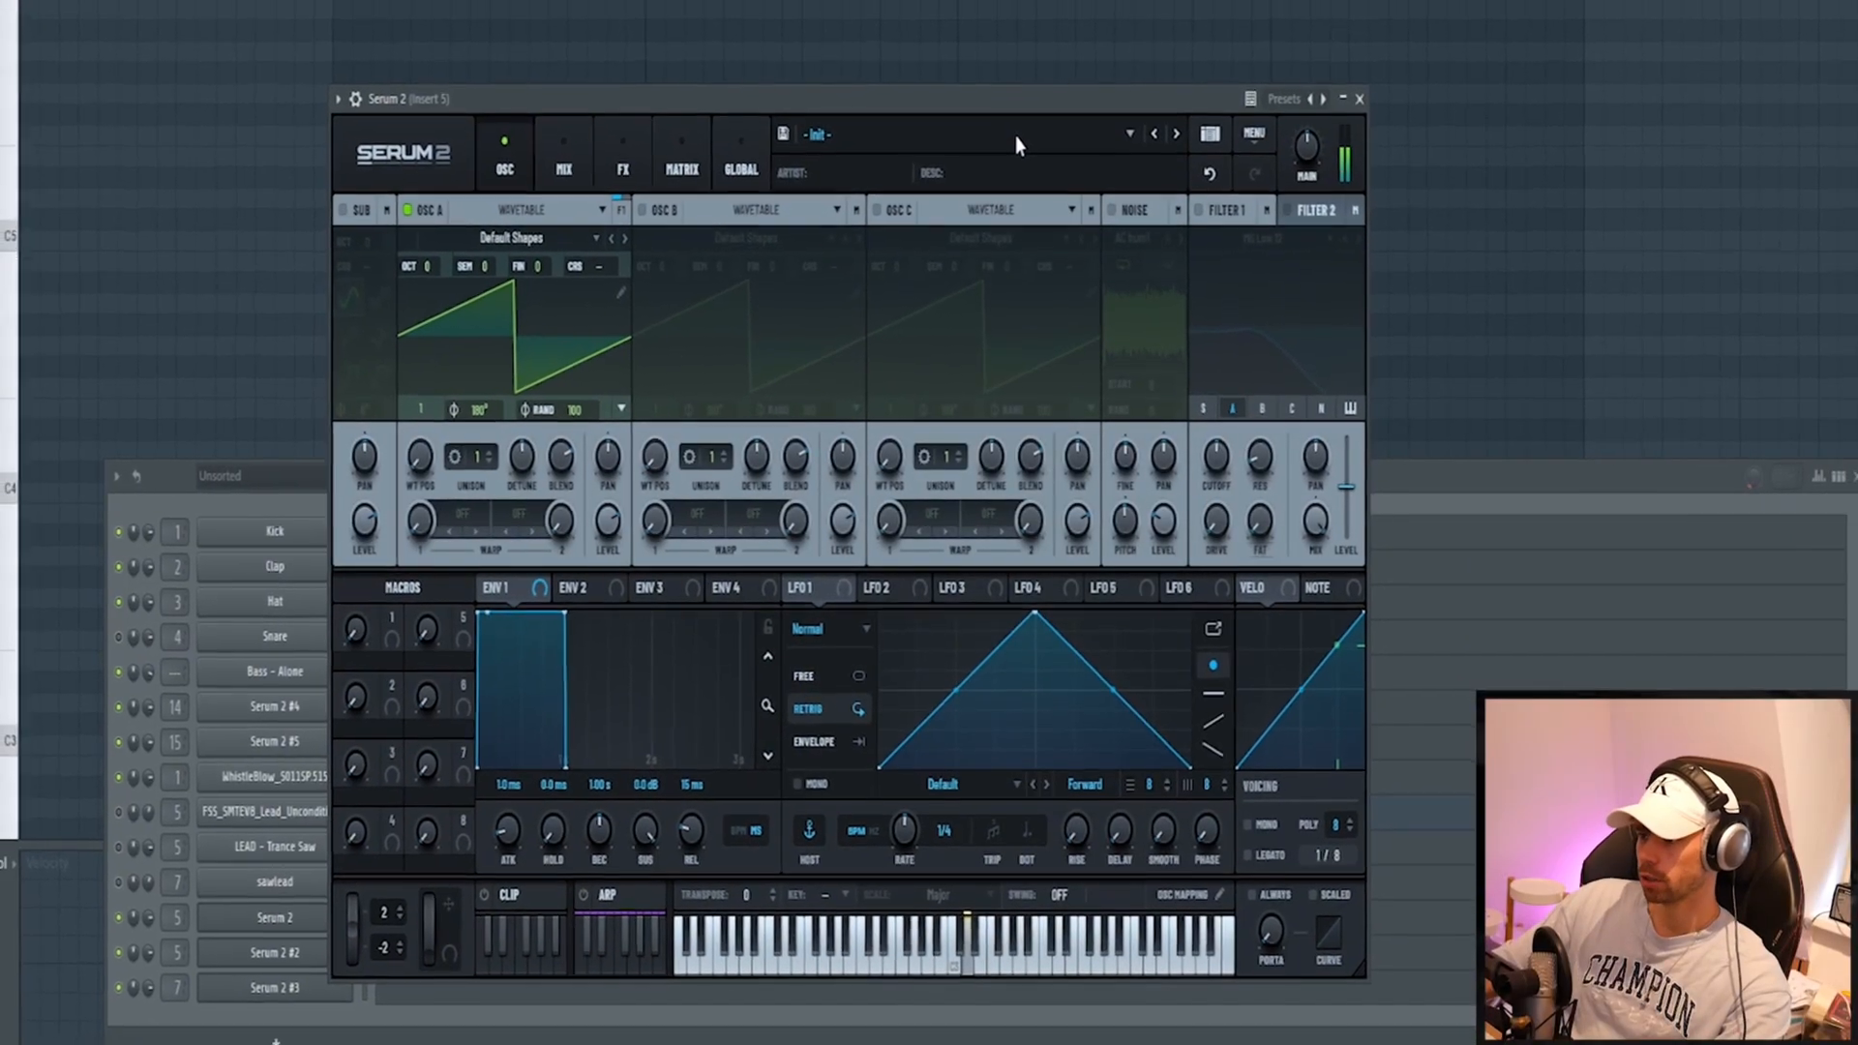
Write a short-note Serum 2 melody with a transposed-down repeat in Pattern 6 and place it on Track 26 in both drop sections
{"action": "left_click", "coordinate": [989, 124]}
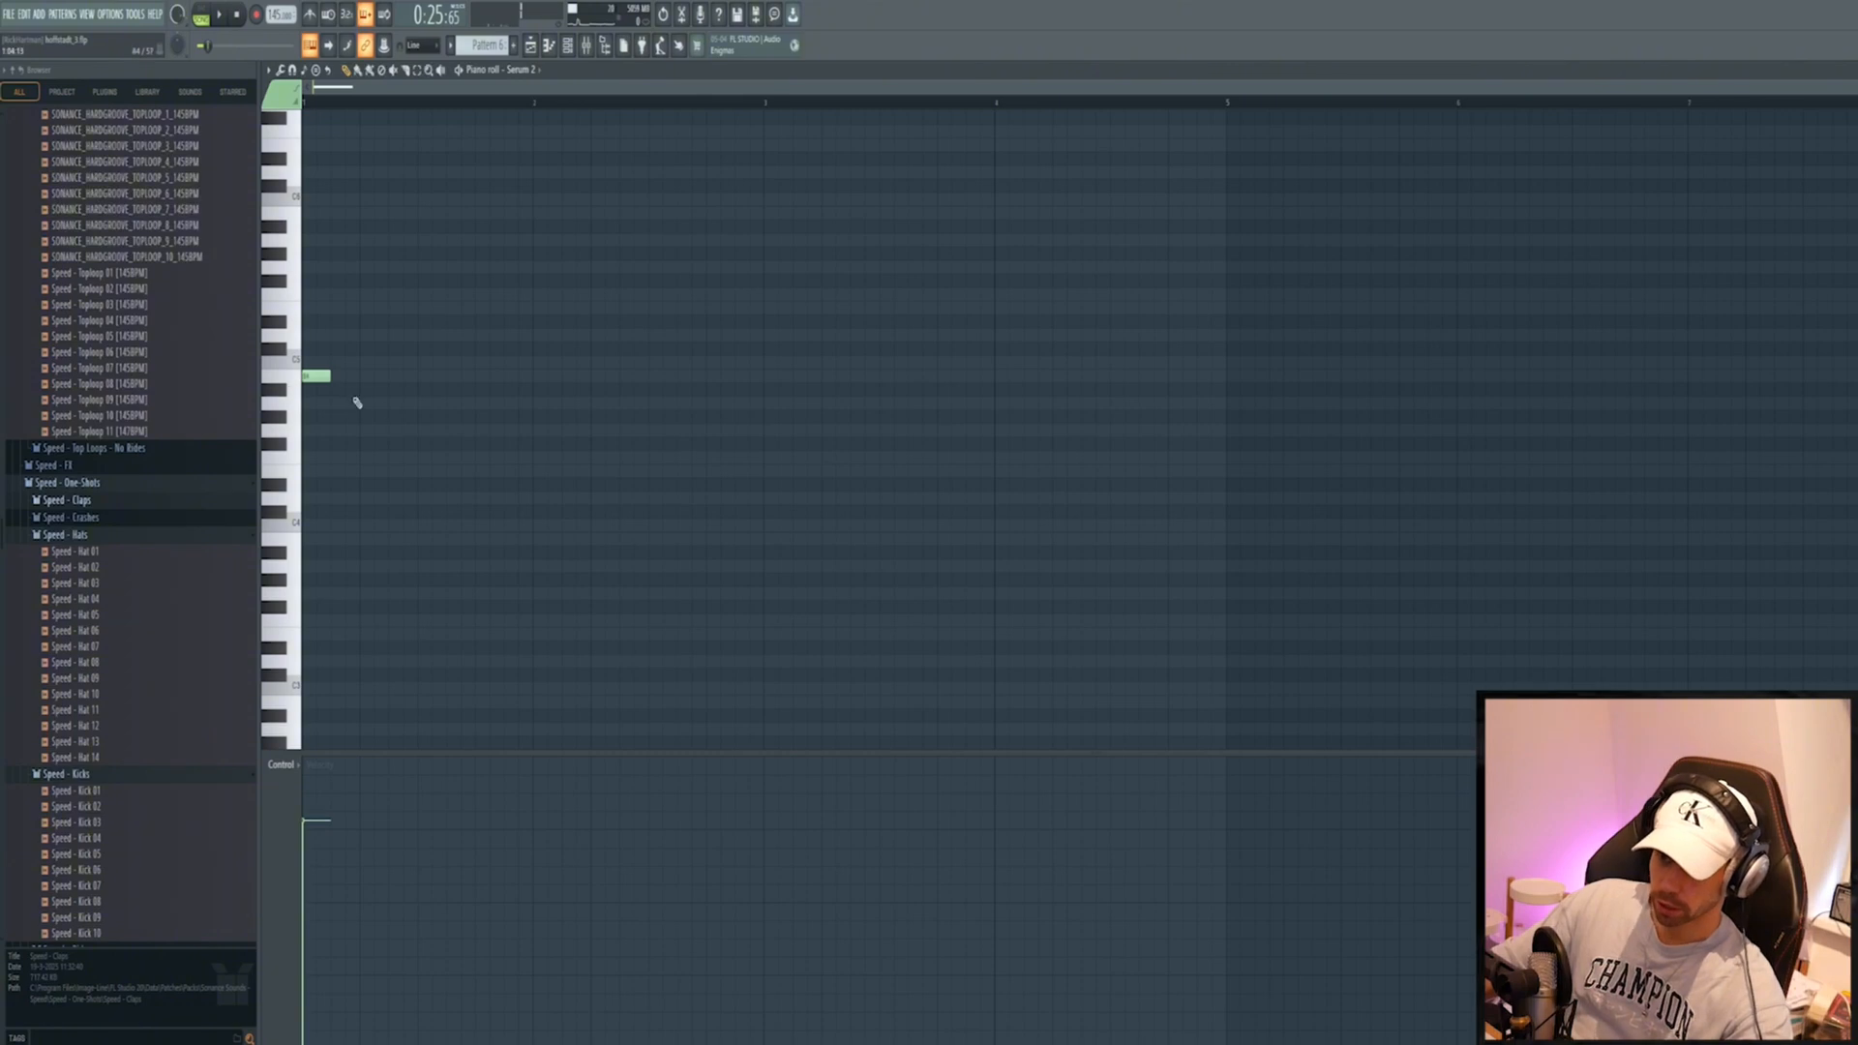
{"action": "key", "text": "space"}
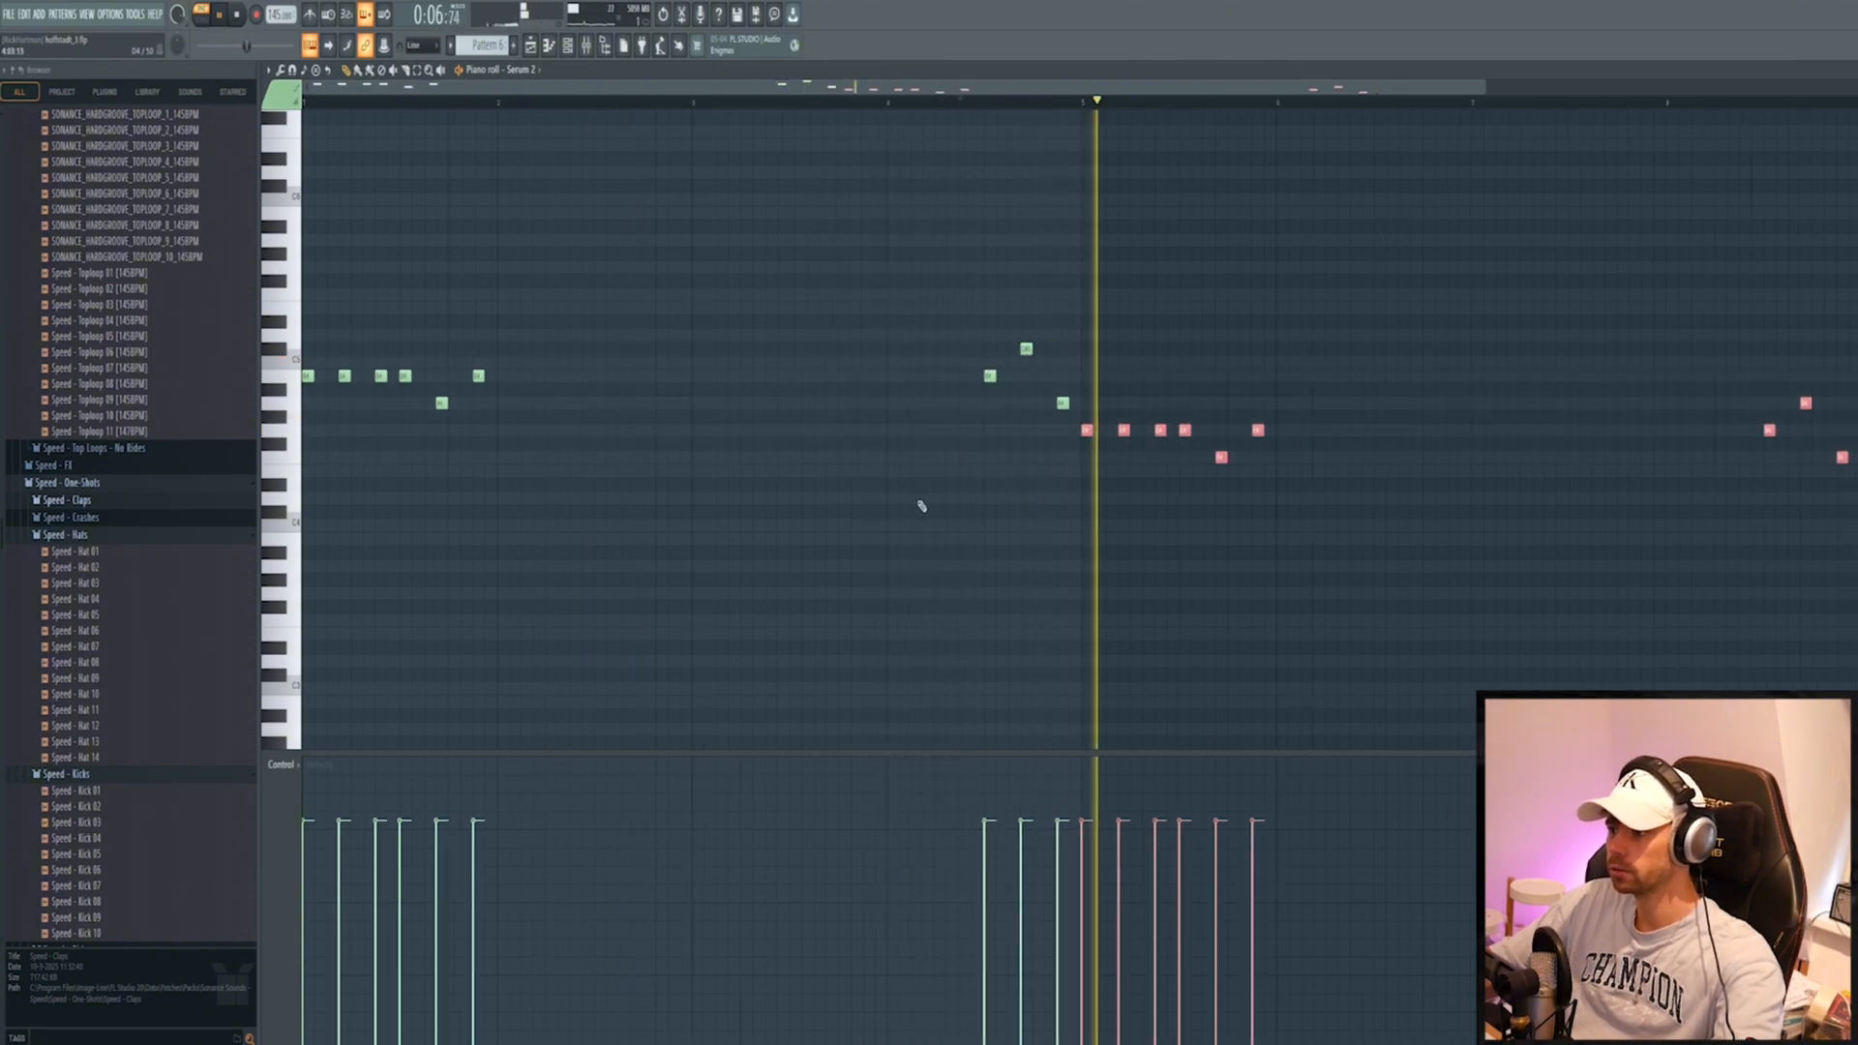
{"action": "scroll", "coordinate": [929, 505], "scroll_direction": "down", "scroll_amount": 2}
{"action": "scroll", "coordinate": [1045, 494], "scroll_direction": "up", "scroll_amount": 1}
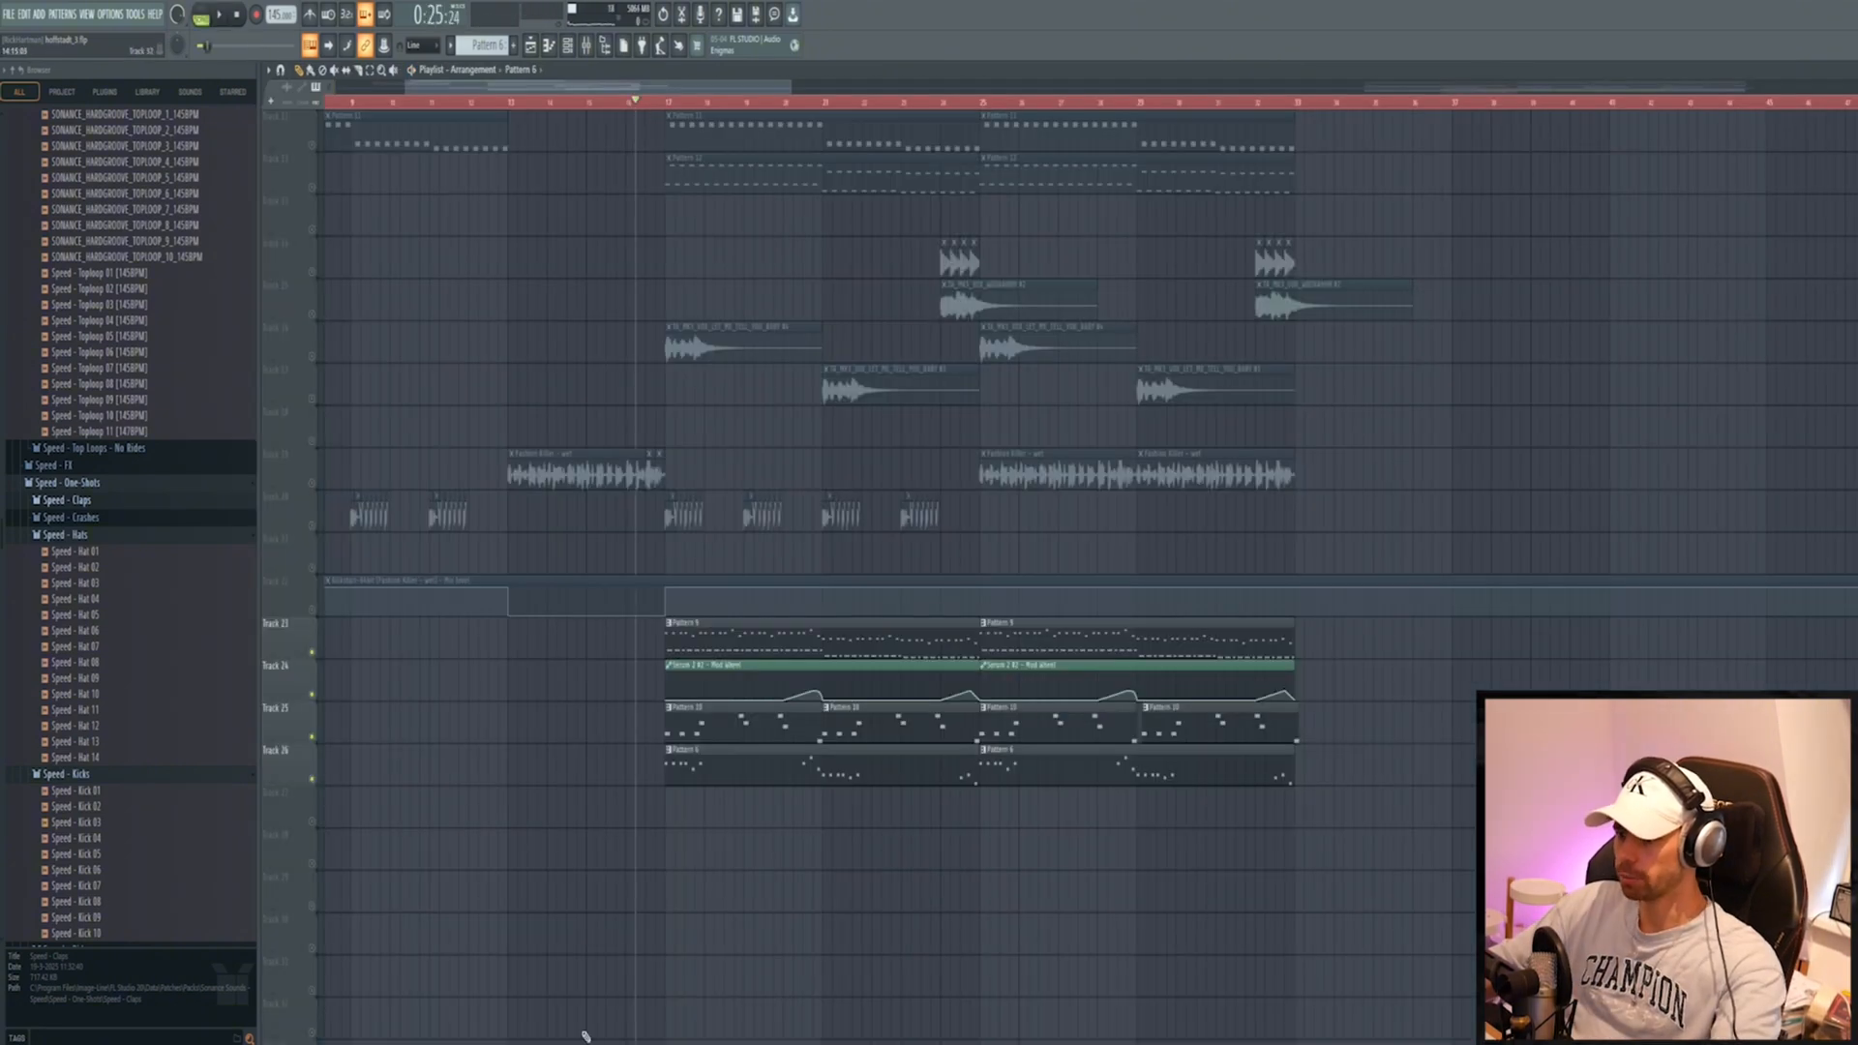
Review the master EQ Band 1 frequency and Endless Smile intensity automation on Tracks 27 and 28 along with the arrangement during playback
{"action": "scroll", "coordinate": [676, 884], "scroll_direction": "up", "scroll_amount": 2}
{"action": "key", "text": "space"}
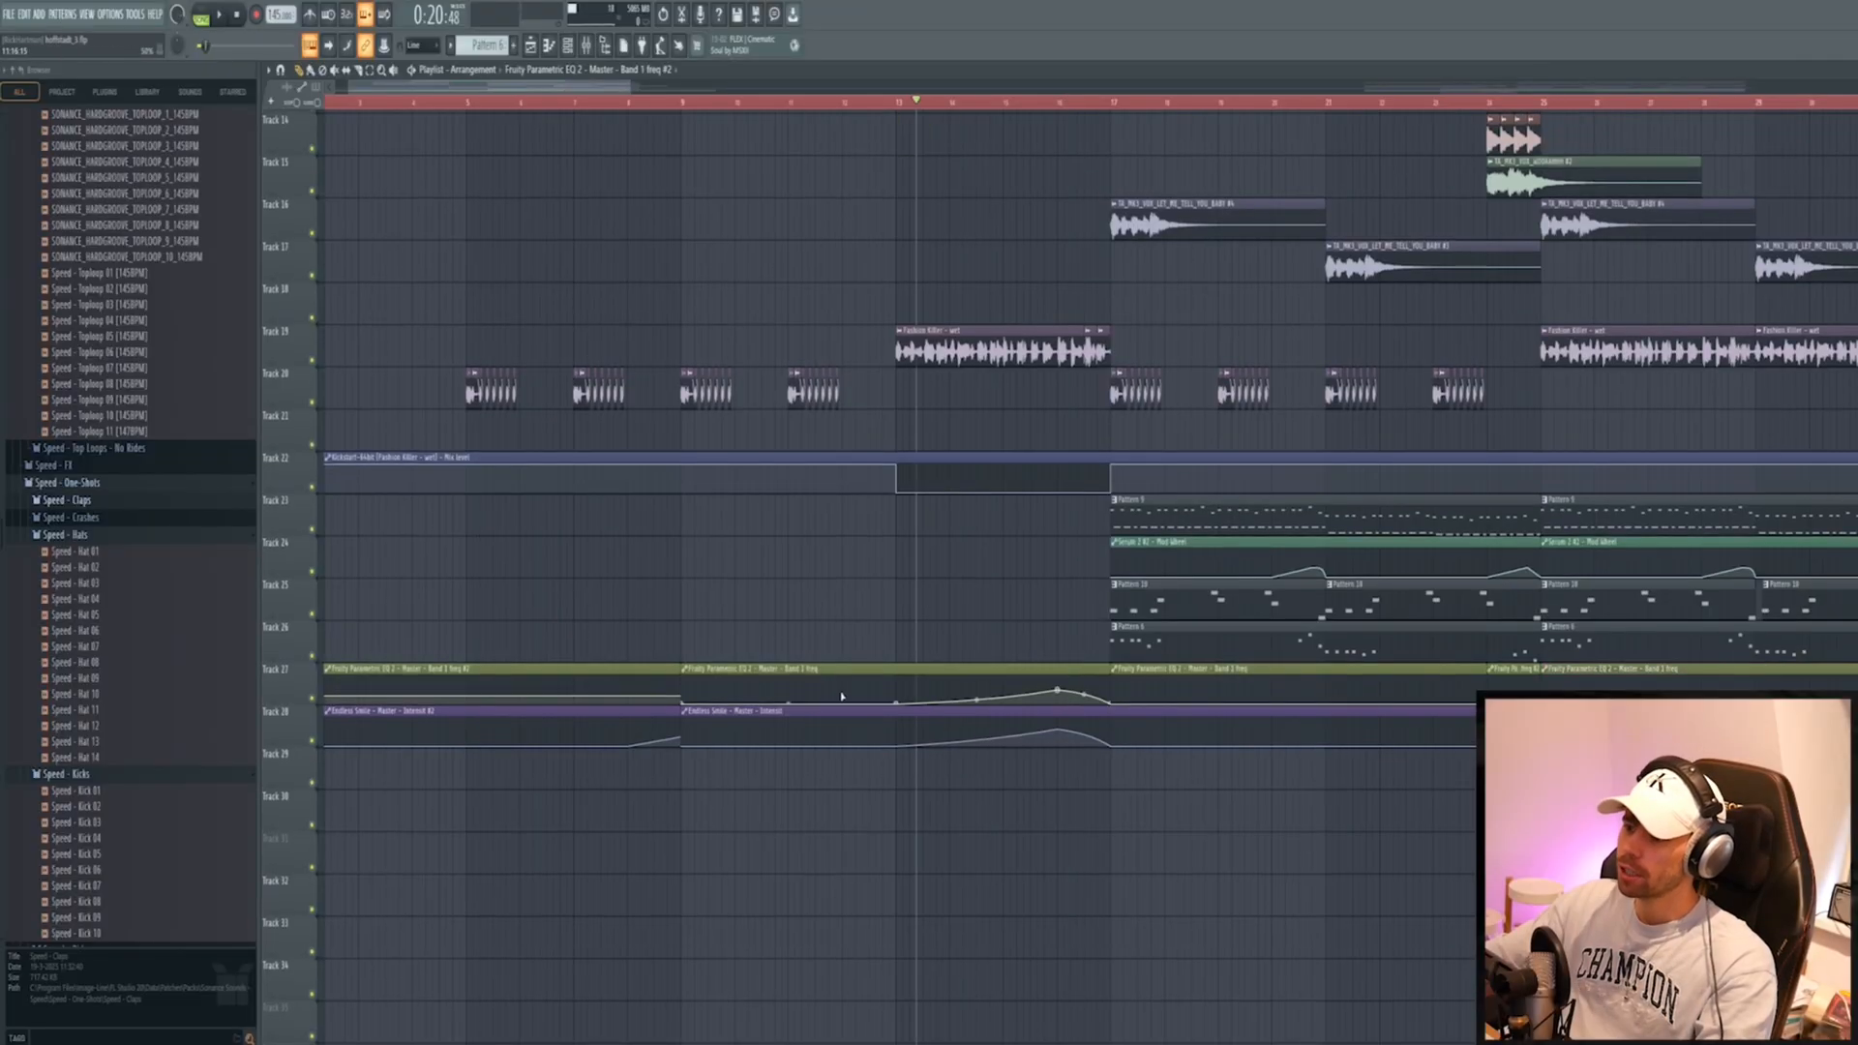
{"action": "scroll", "coordinate": [1088, 844], "scroll_direction": "up", "scroll_amount": 2}
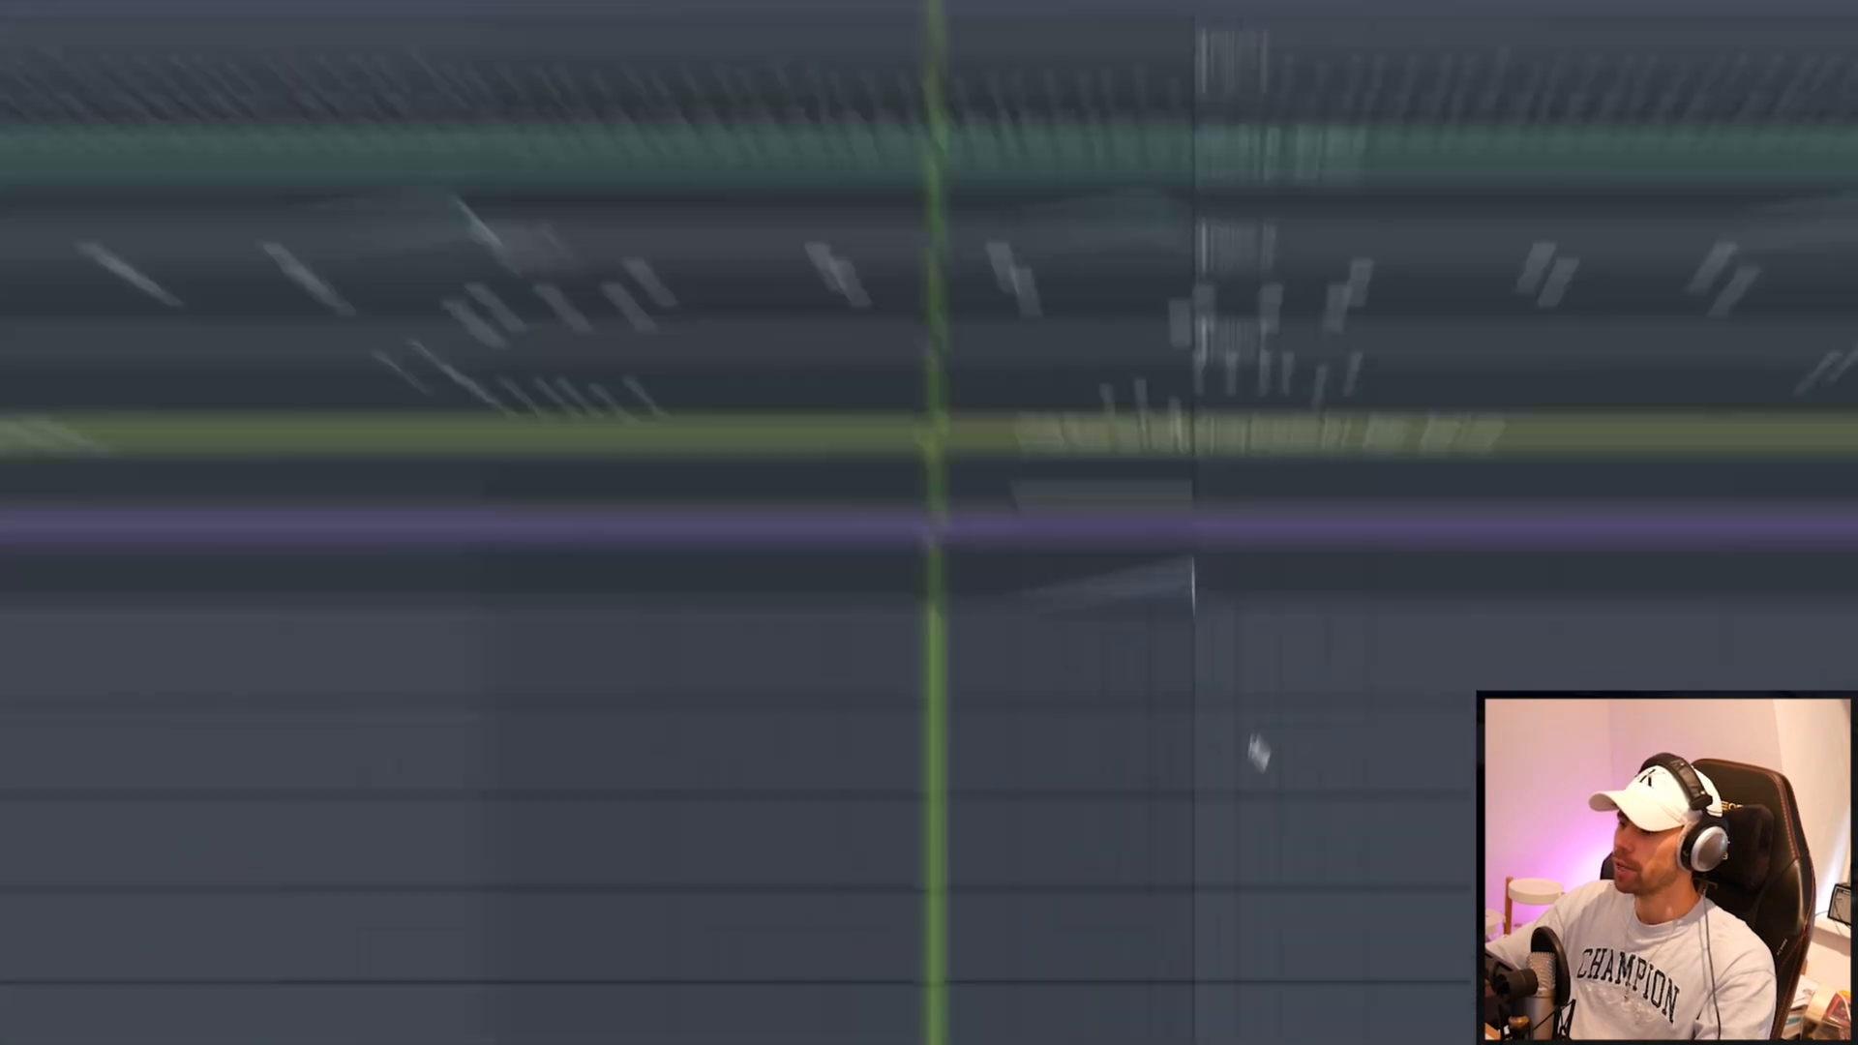
{"action": "scroll", "coordinate": [1265, 838], "scroll_direction": "up", "scroll_amount": 2}
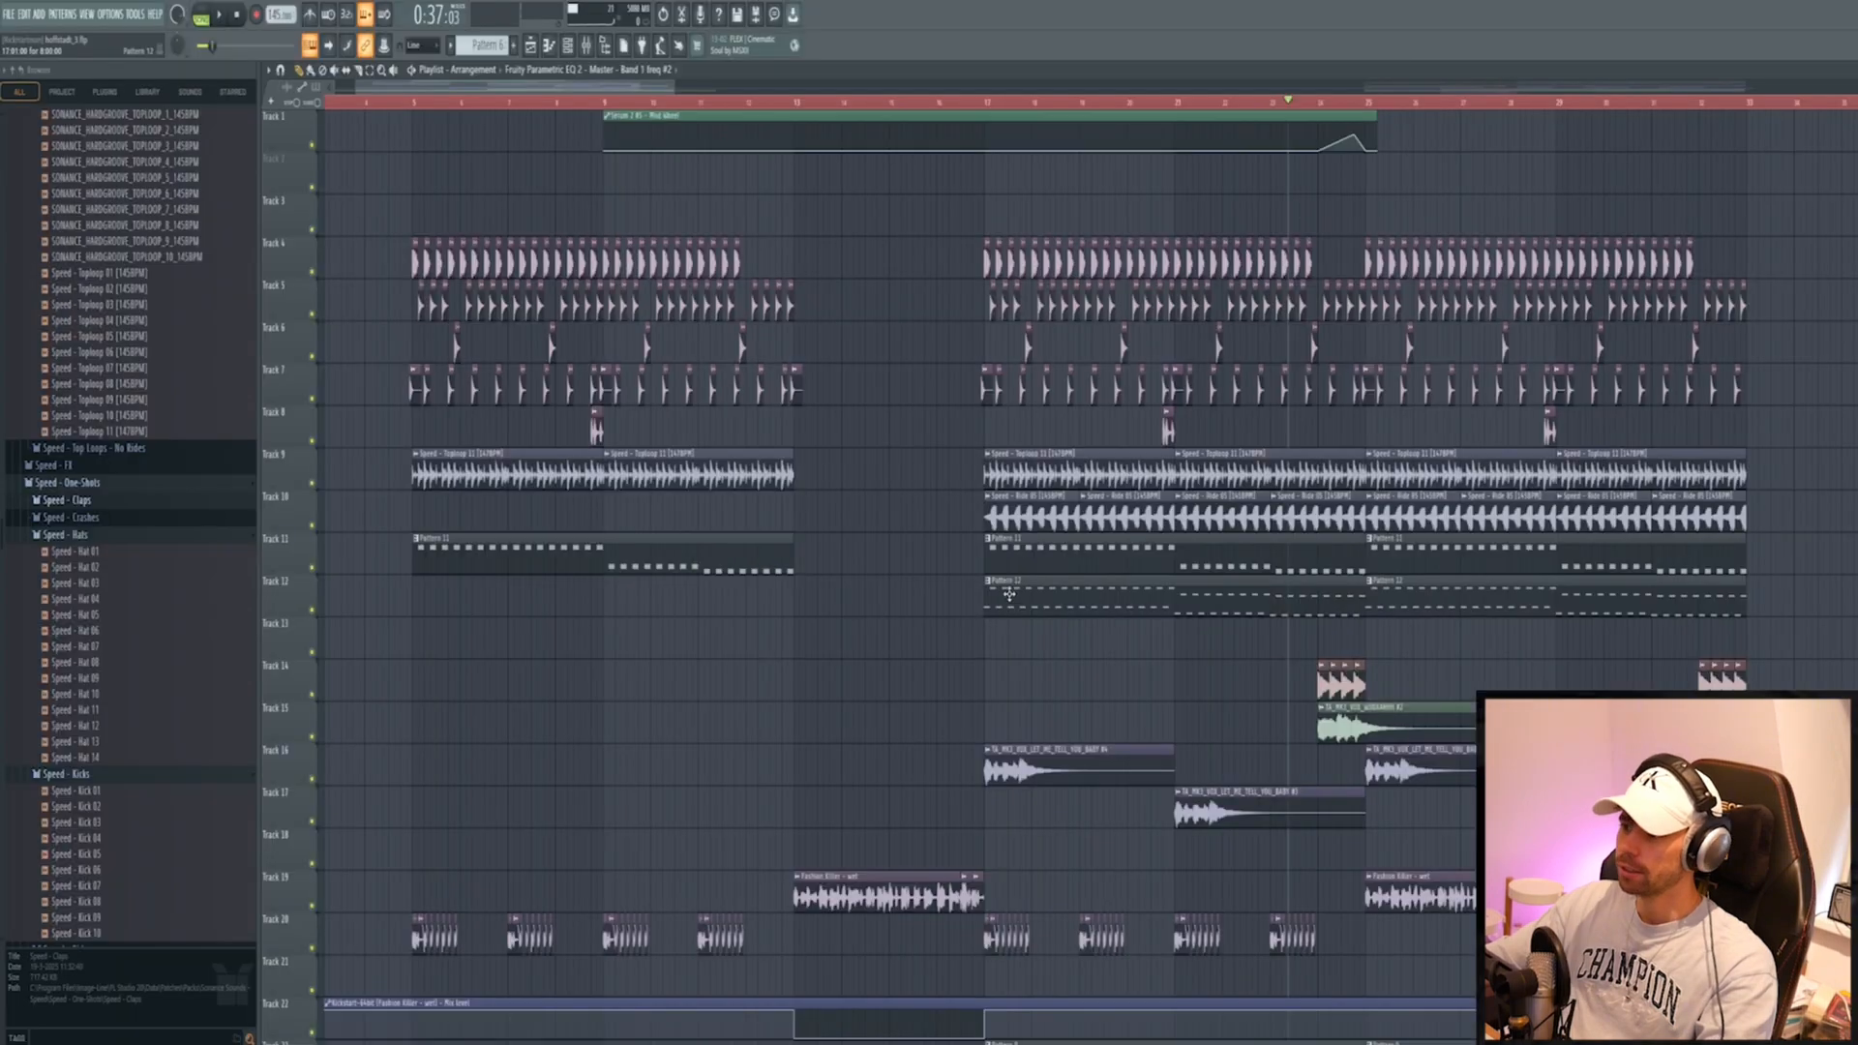
Create Pattern 13 on Track 12 in the intro as a variant of Pattern 12, with long sustained notes starting at B5
{"action": "double_click", "coordinate": [438, 586]}
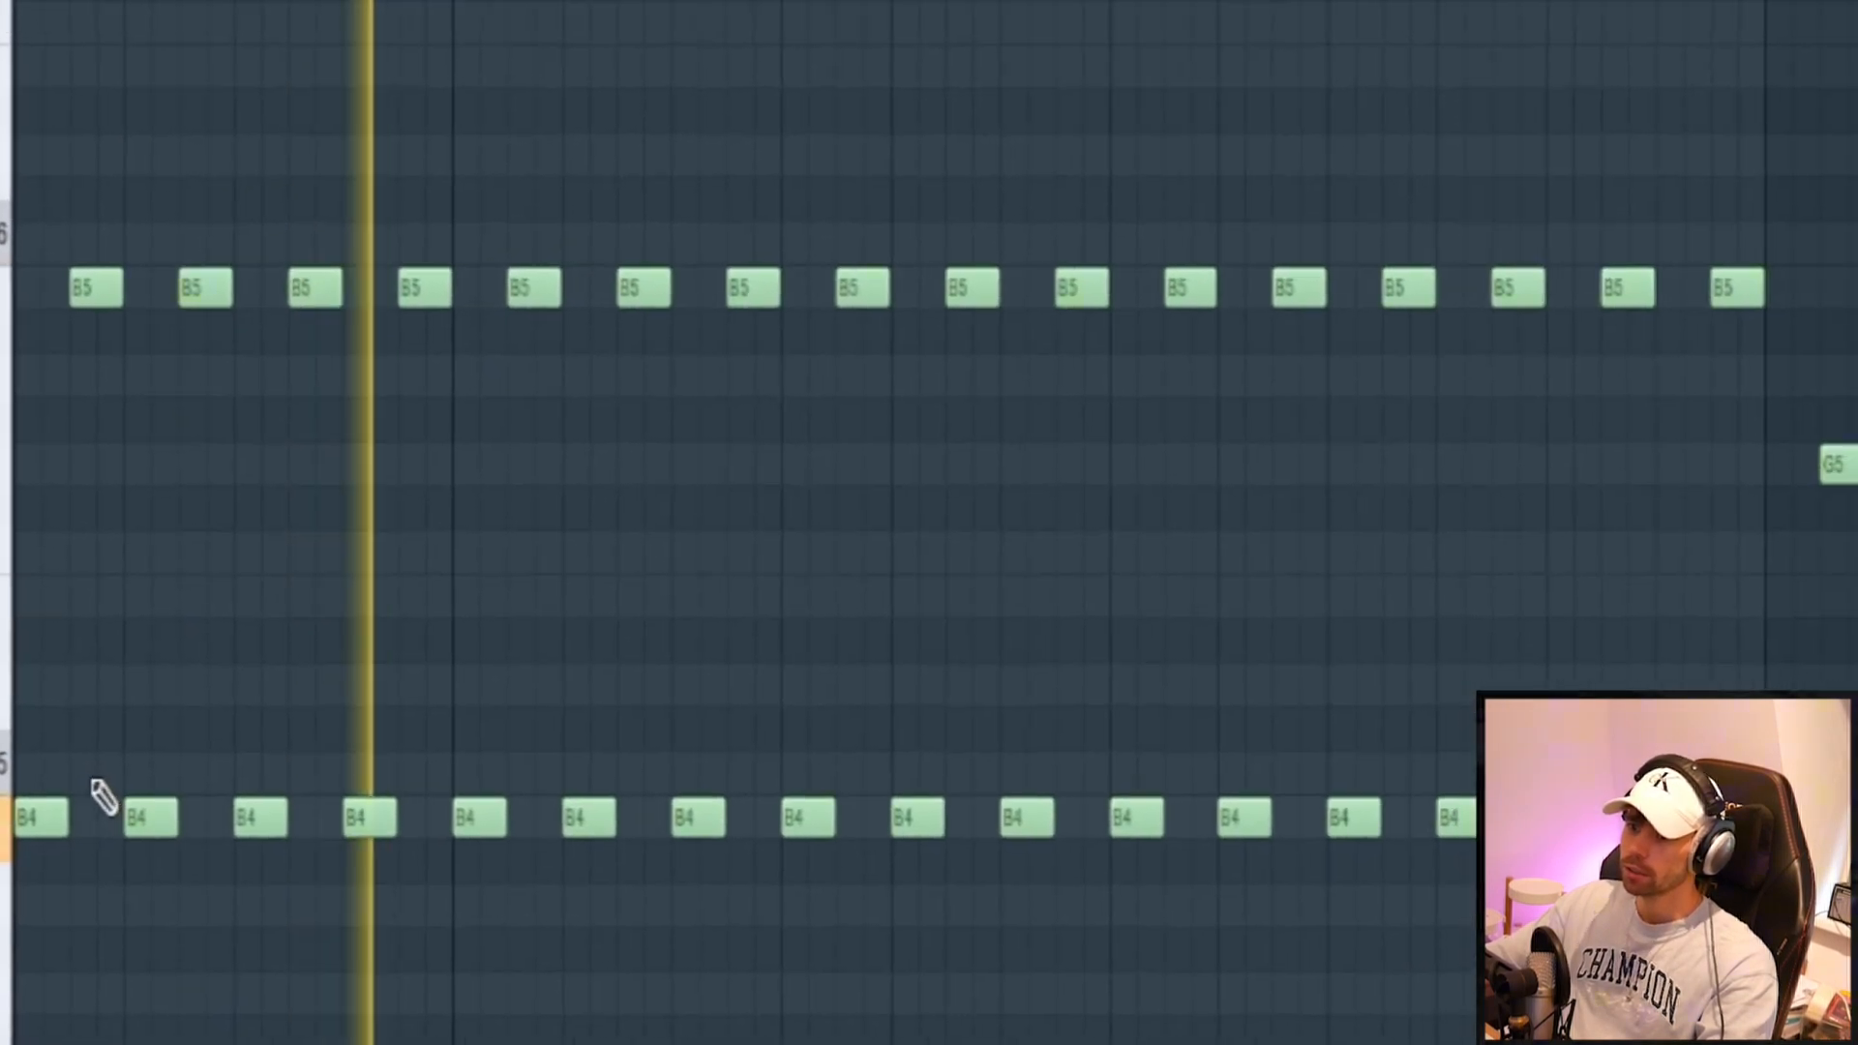
{"action": "mouse_move", "coordinate": [132, 811]}
{"action": "left_mouse_down"}
{"action": "mouse_move", "coordinate": [1299, 811]}
{"action": "mouse_move", "coordinate": [1104, 813]}
{"action": "left_mouse_up"}
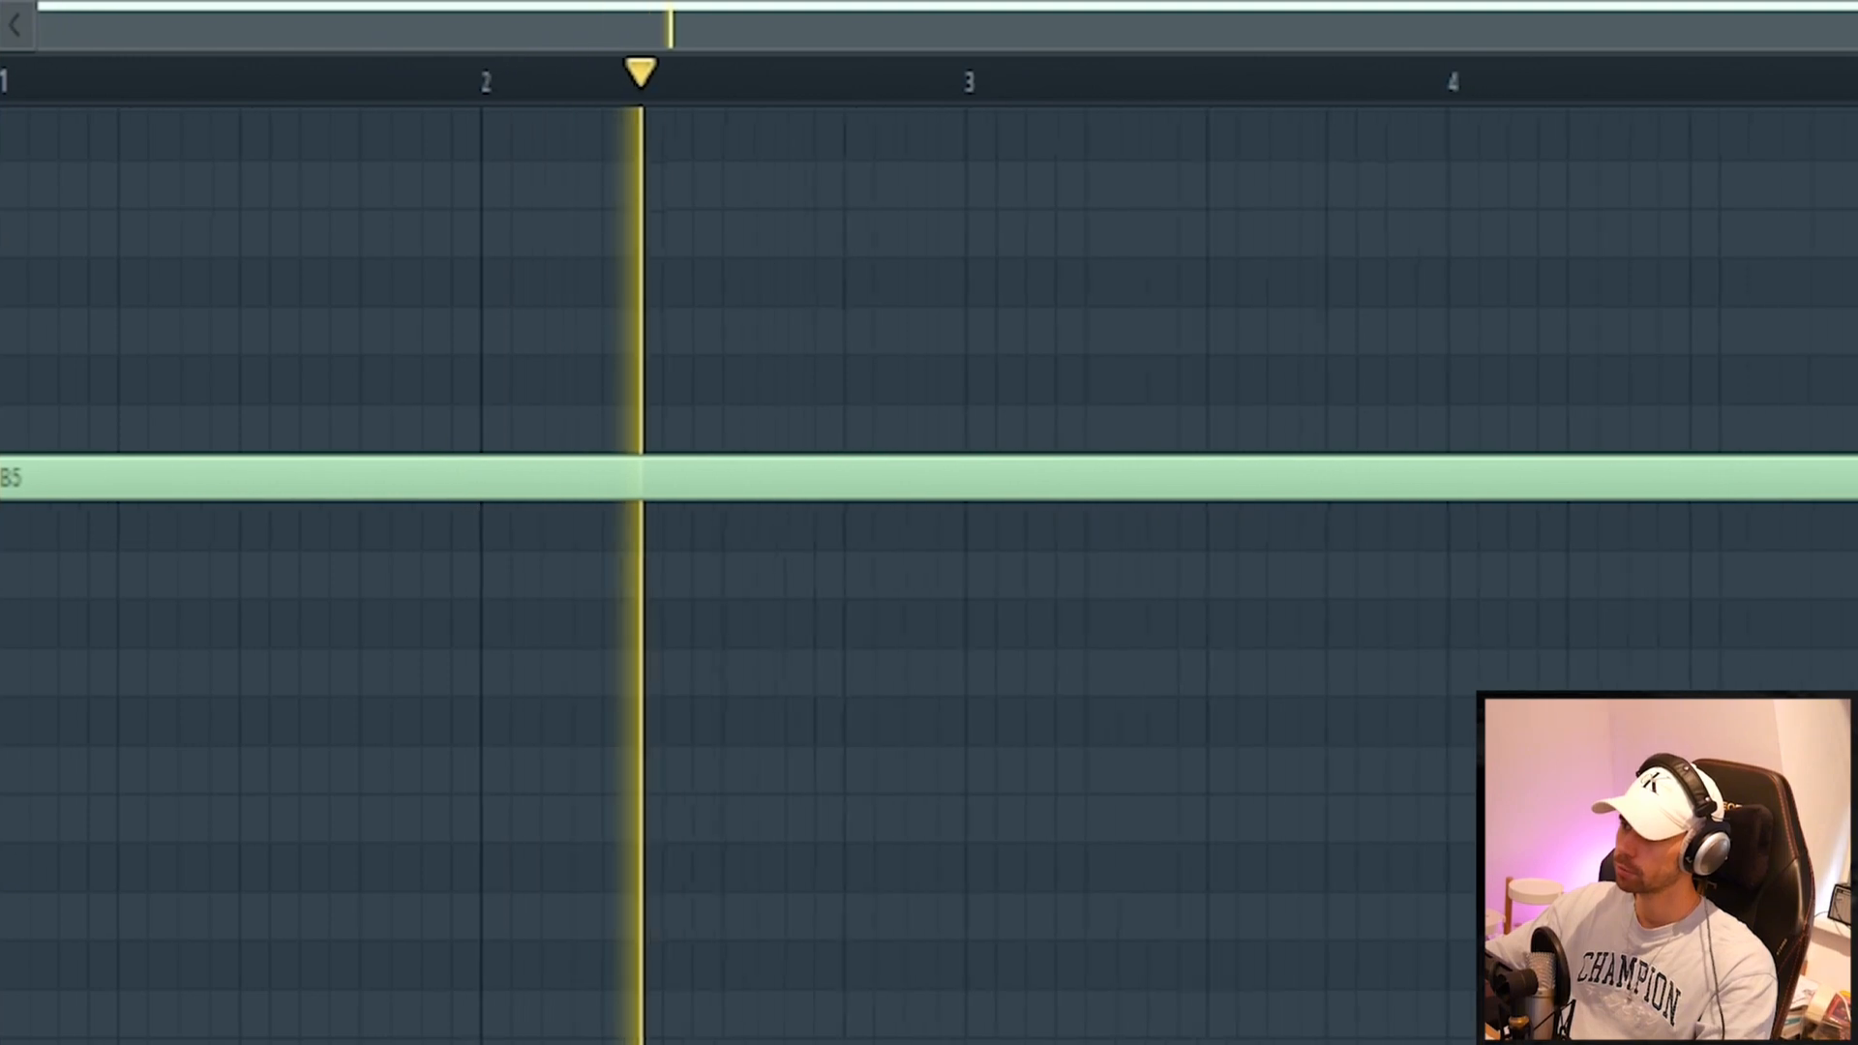
Move the intro's drum, loop and pattern clips four bars earlier so that they start at bar 1
{"action": "left_click_drag", "start_coordinate": [909, 953], "coordinate": [423, 223]}
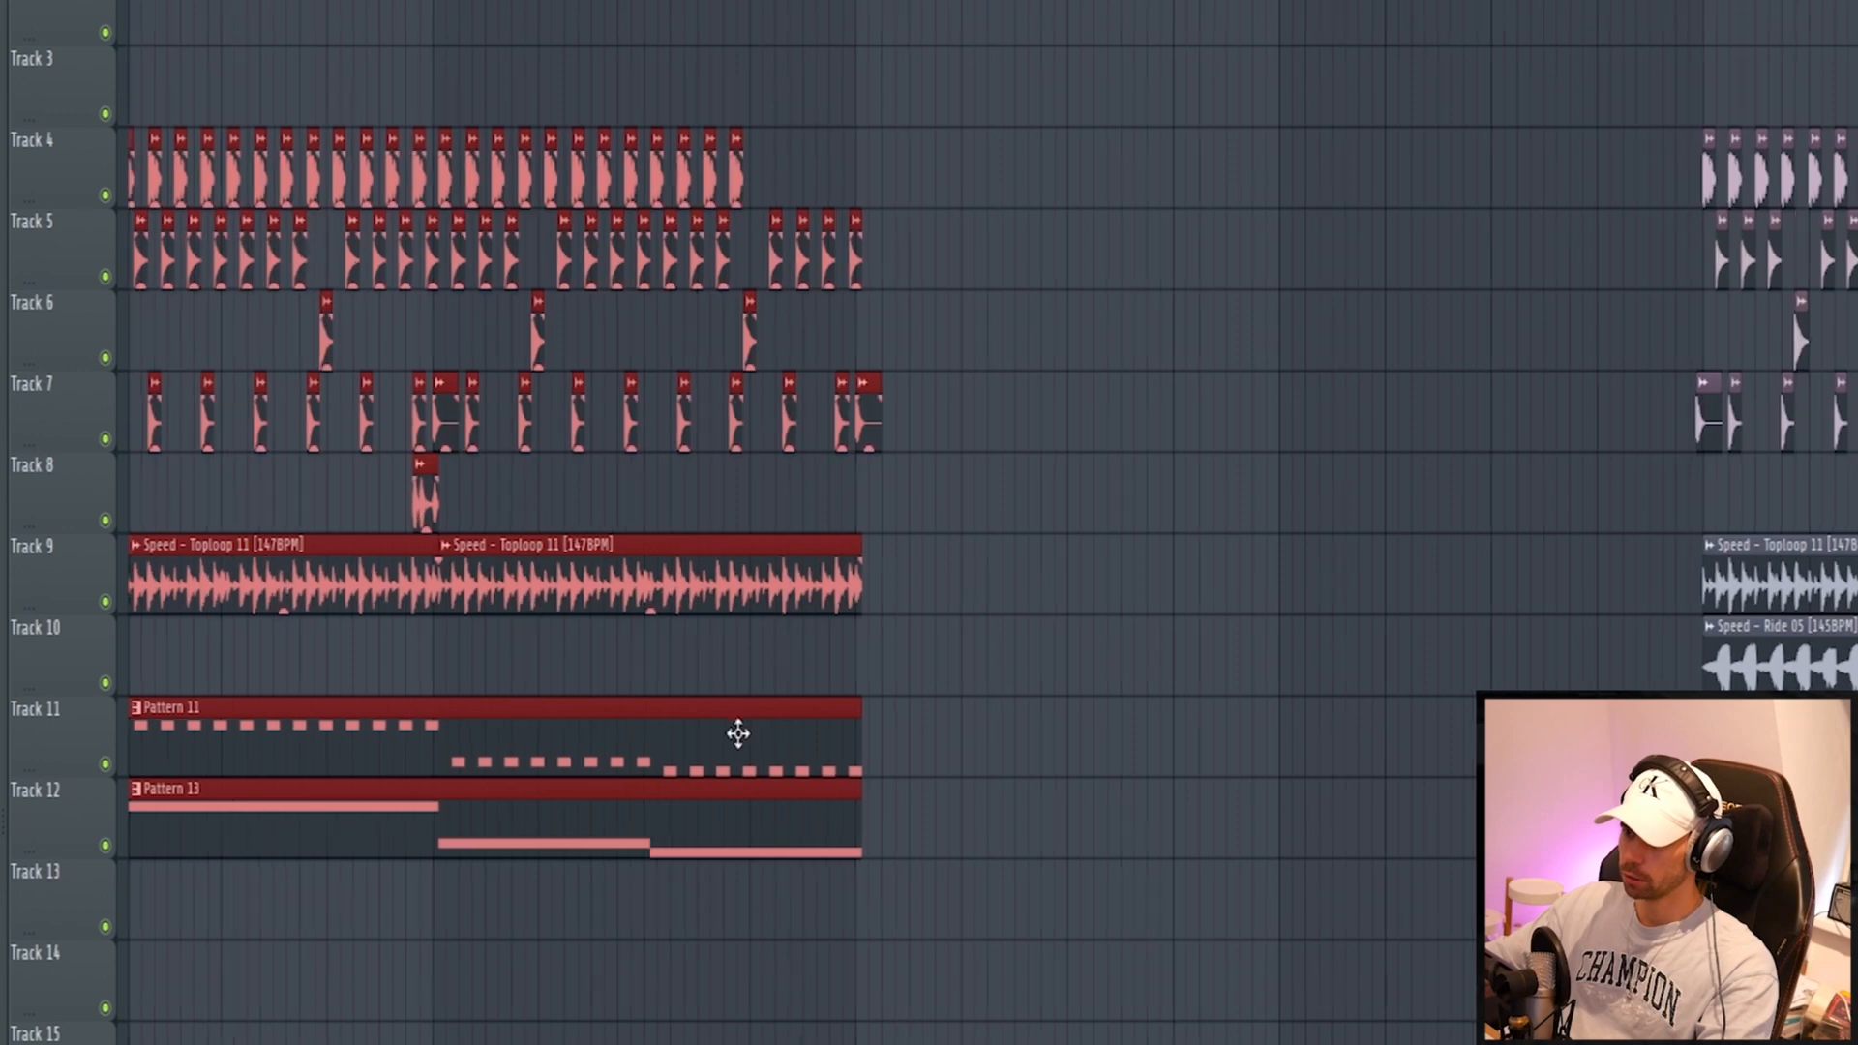
{"action": "scroll", "coordinate": [738, 735], "scroll_direction": "up", "scroll_amount": 3}
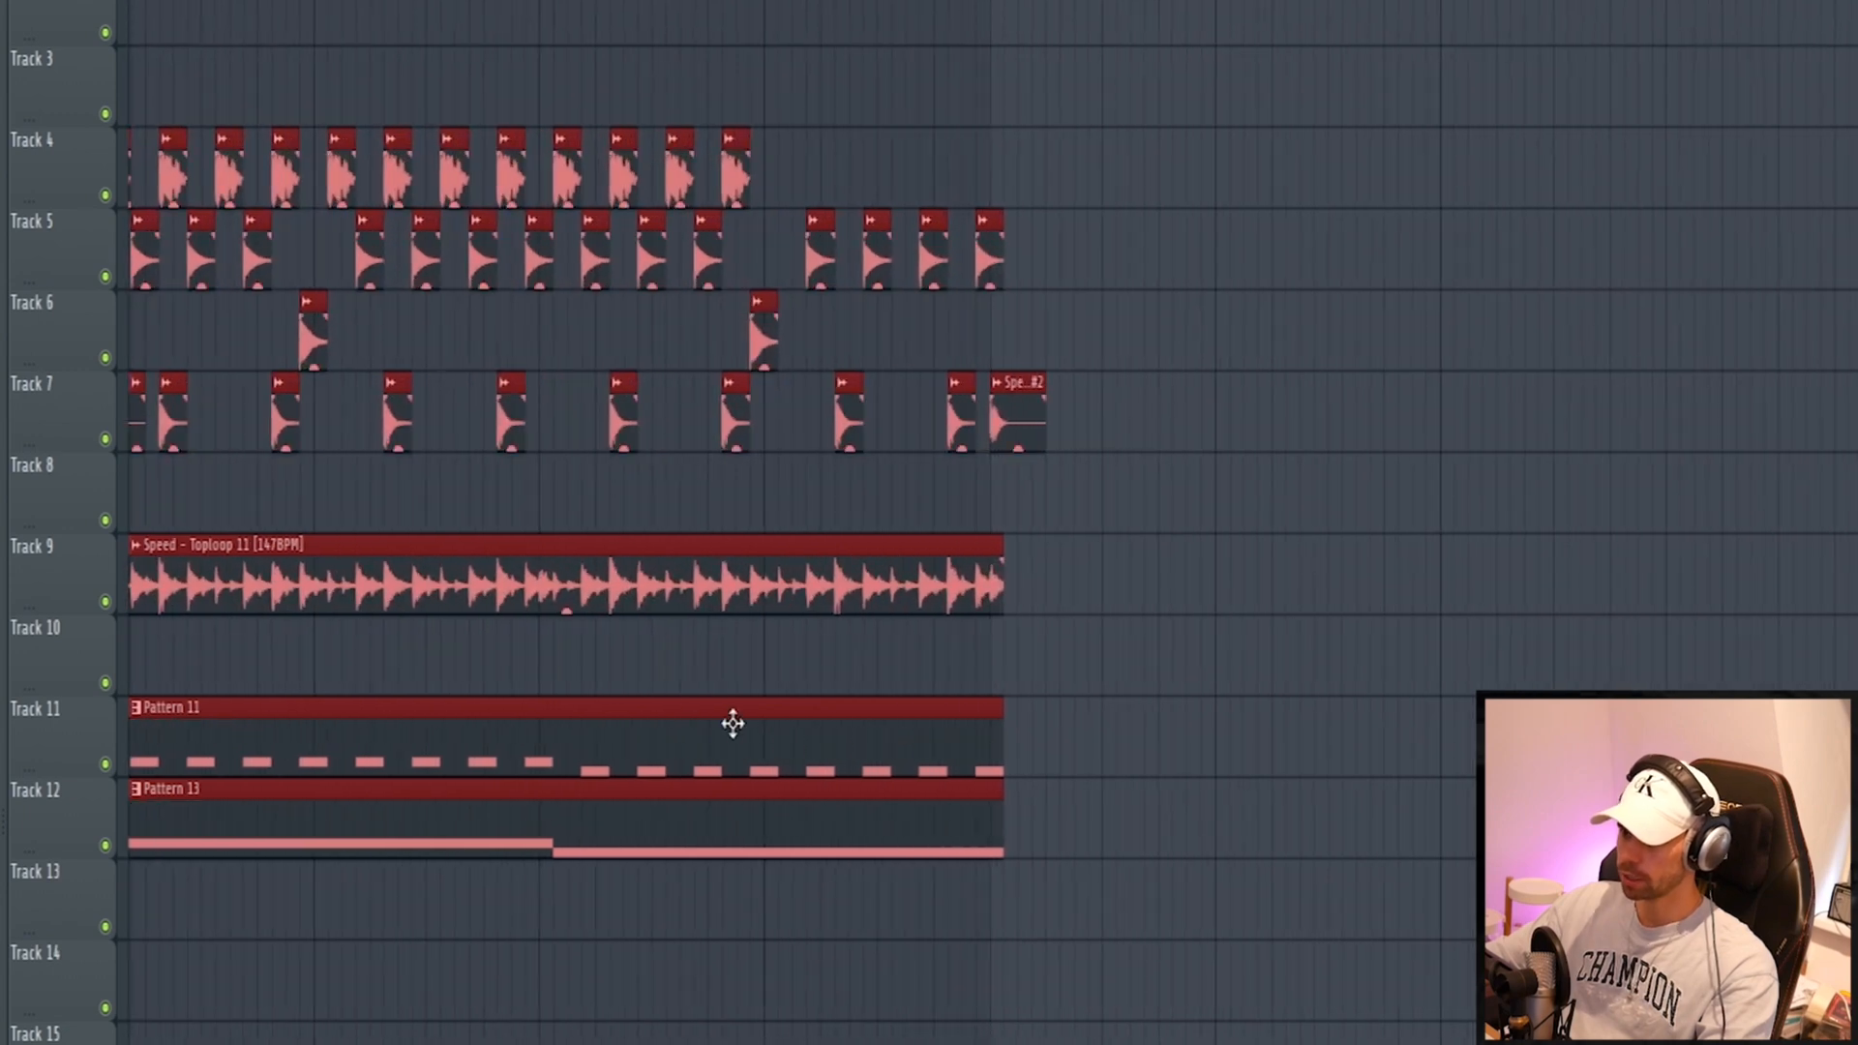
{"action": "left_click_drag", "start_coordinate": [1207, 701], "coordinate": [1495, 824]}
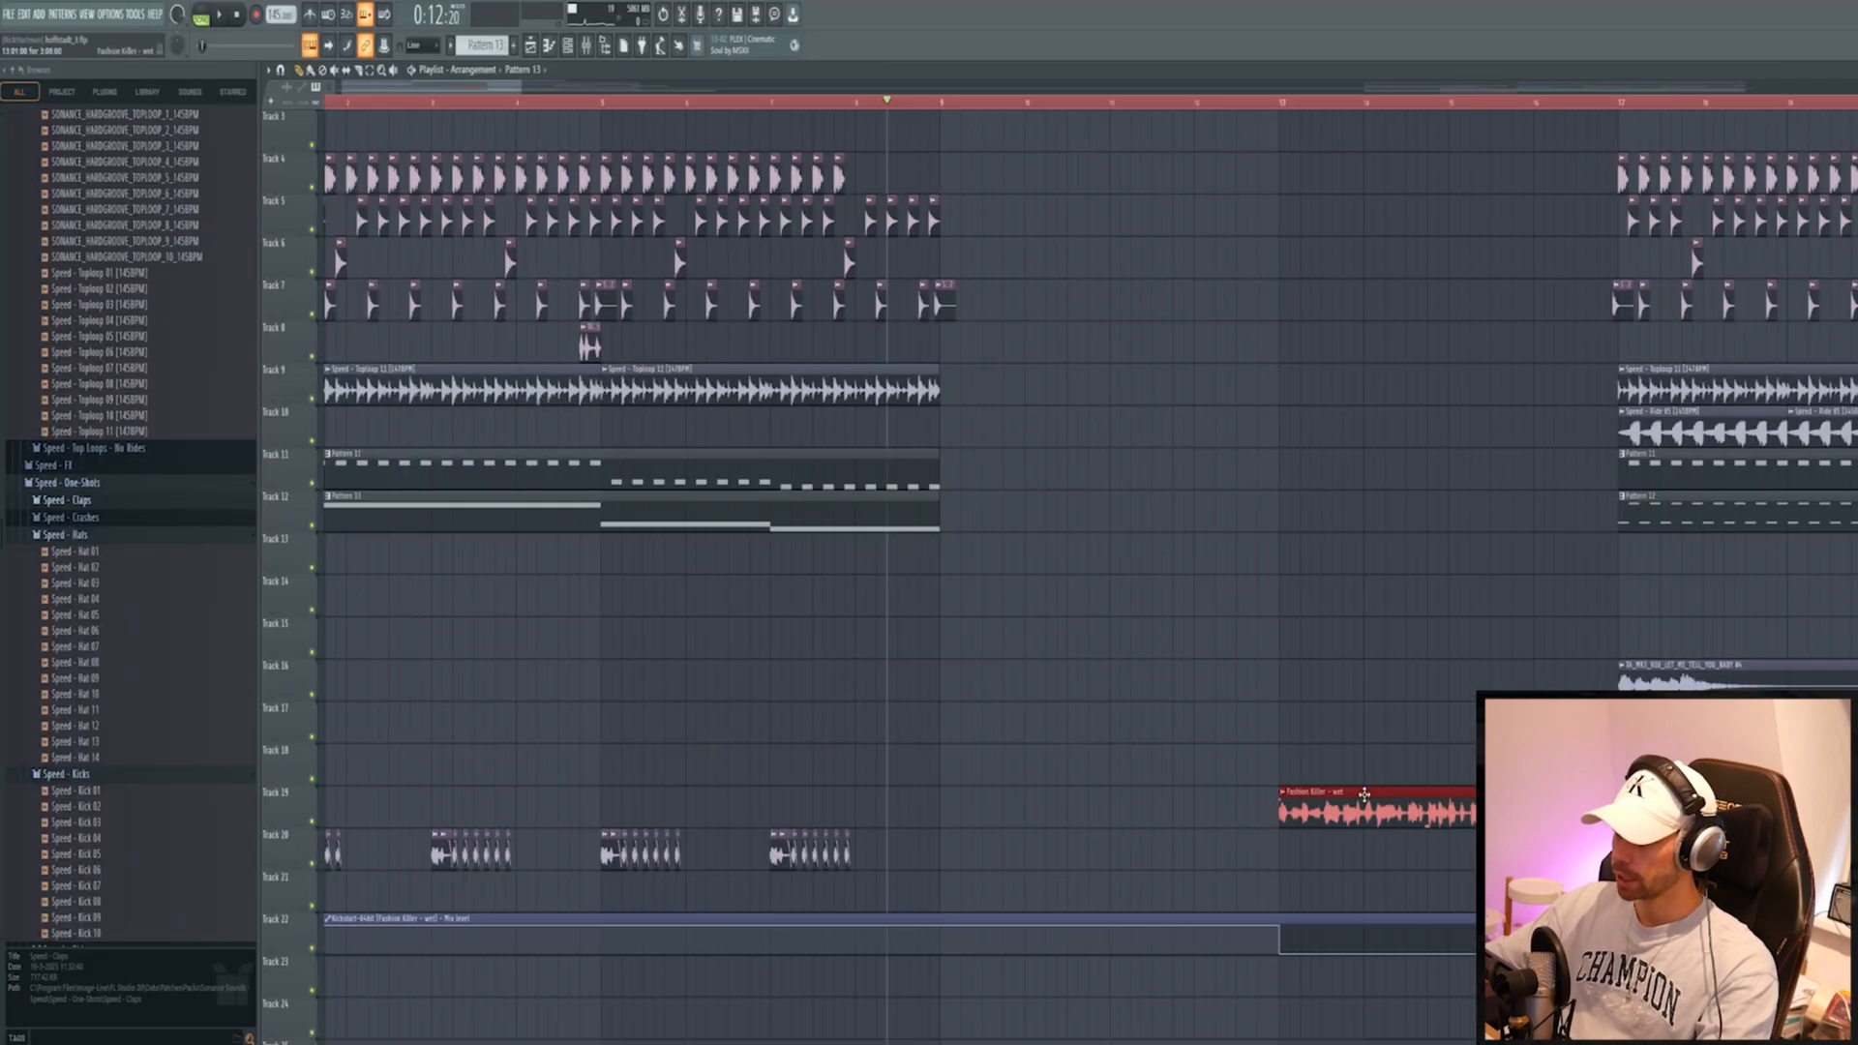
Duplicate the Fashion Killer - wet clip on Track 19 to bar 9 to fill the eight-bar break
{"action": "left_click_drag", "start_coordinate": [1361, 789], "coordinate": [1046, 760]}
{"action": "left_click_drag", "start_coordinate": [1046, 760], "coordinate": [1018, 761]}
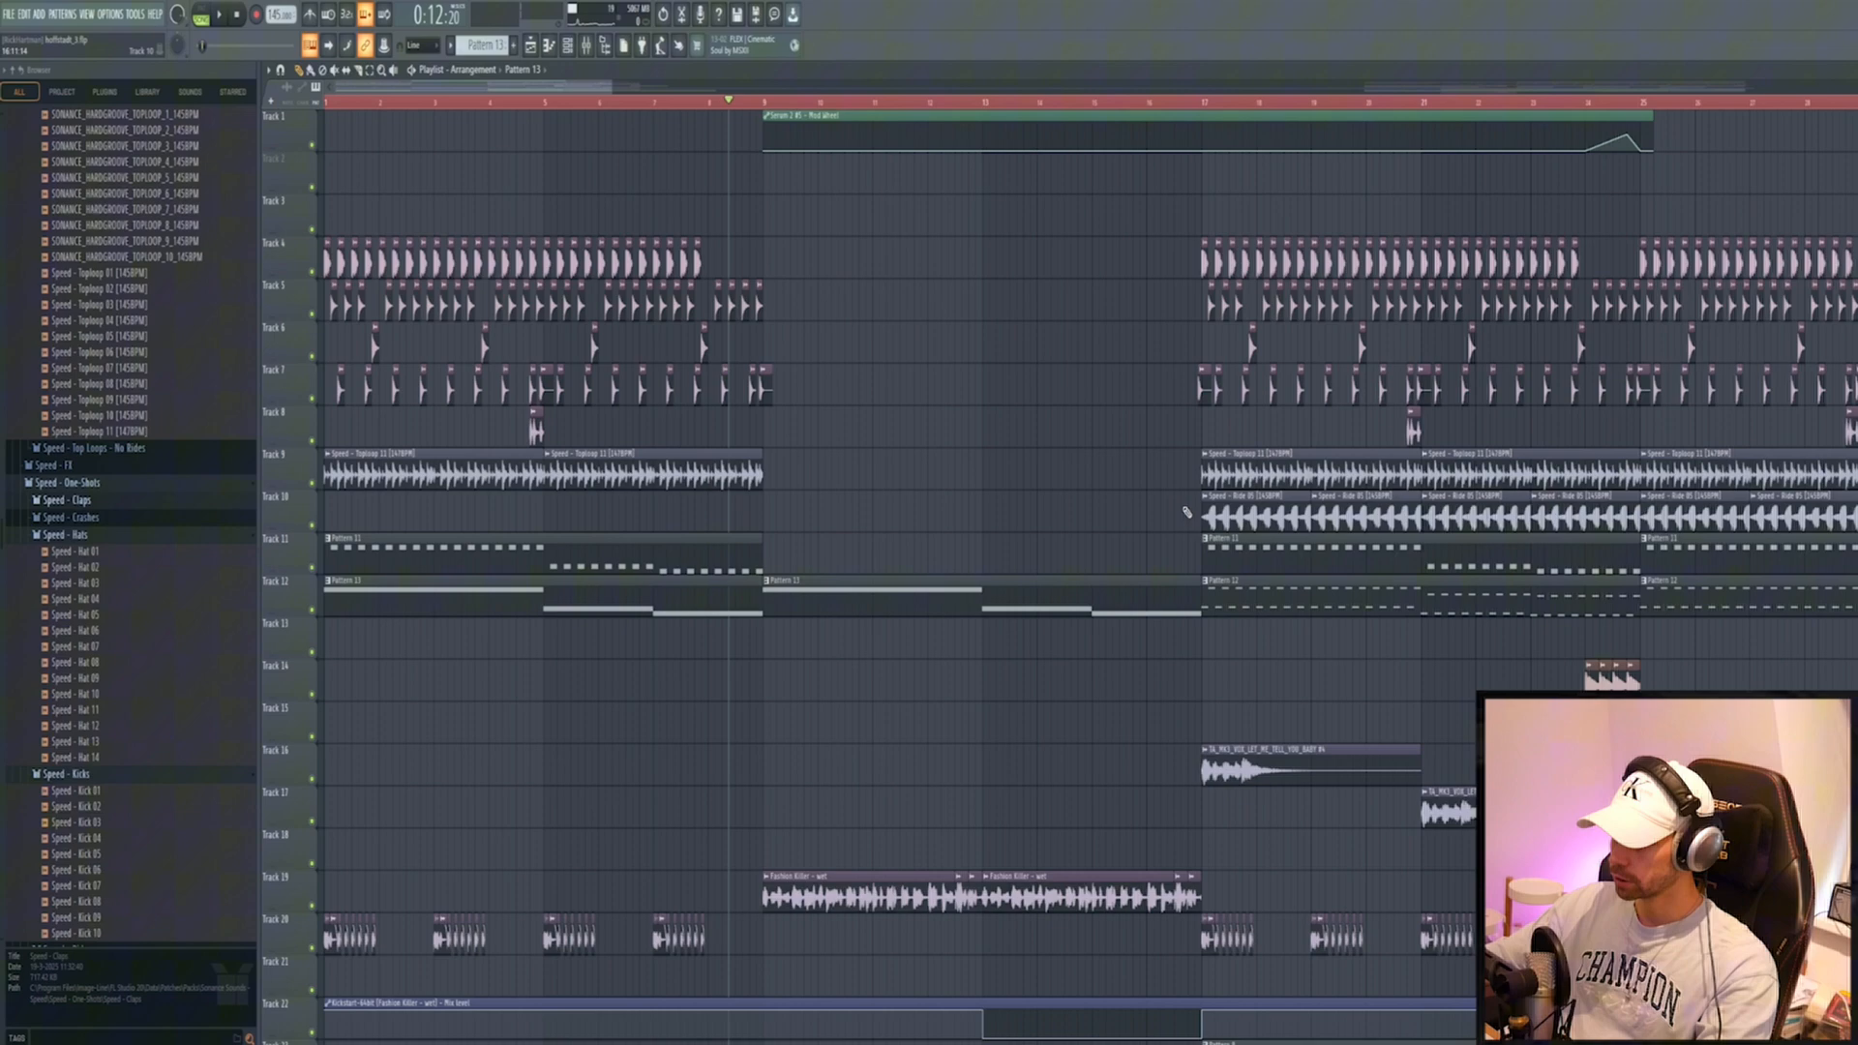
Copy the drop's drum and loop clips on Tracks 4 to 10 into the break and delete the break's Track 4 hits
{"action": "left_click_drag", "start_coordinate": [1187, 529], "coordinate": [1627, 238]}
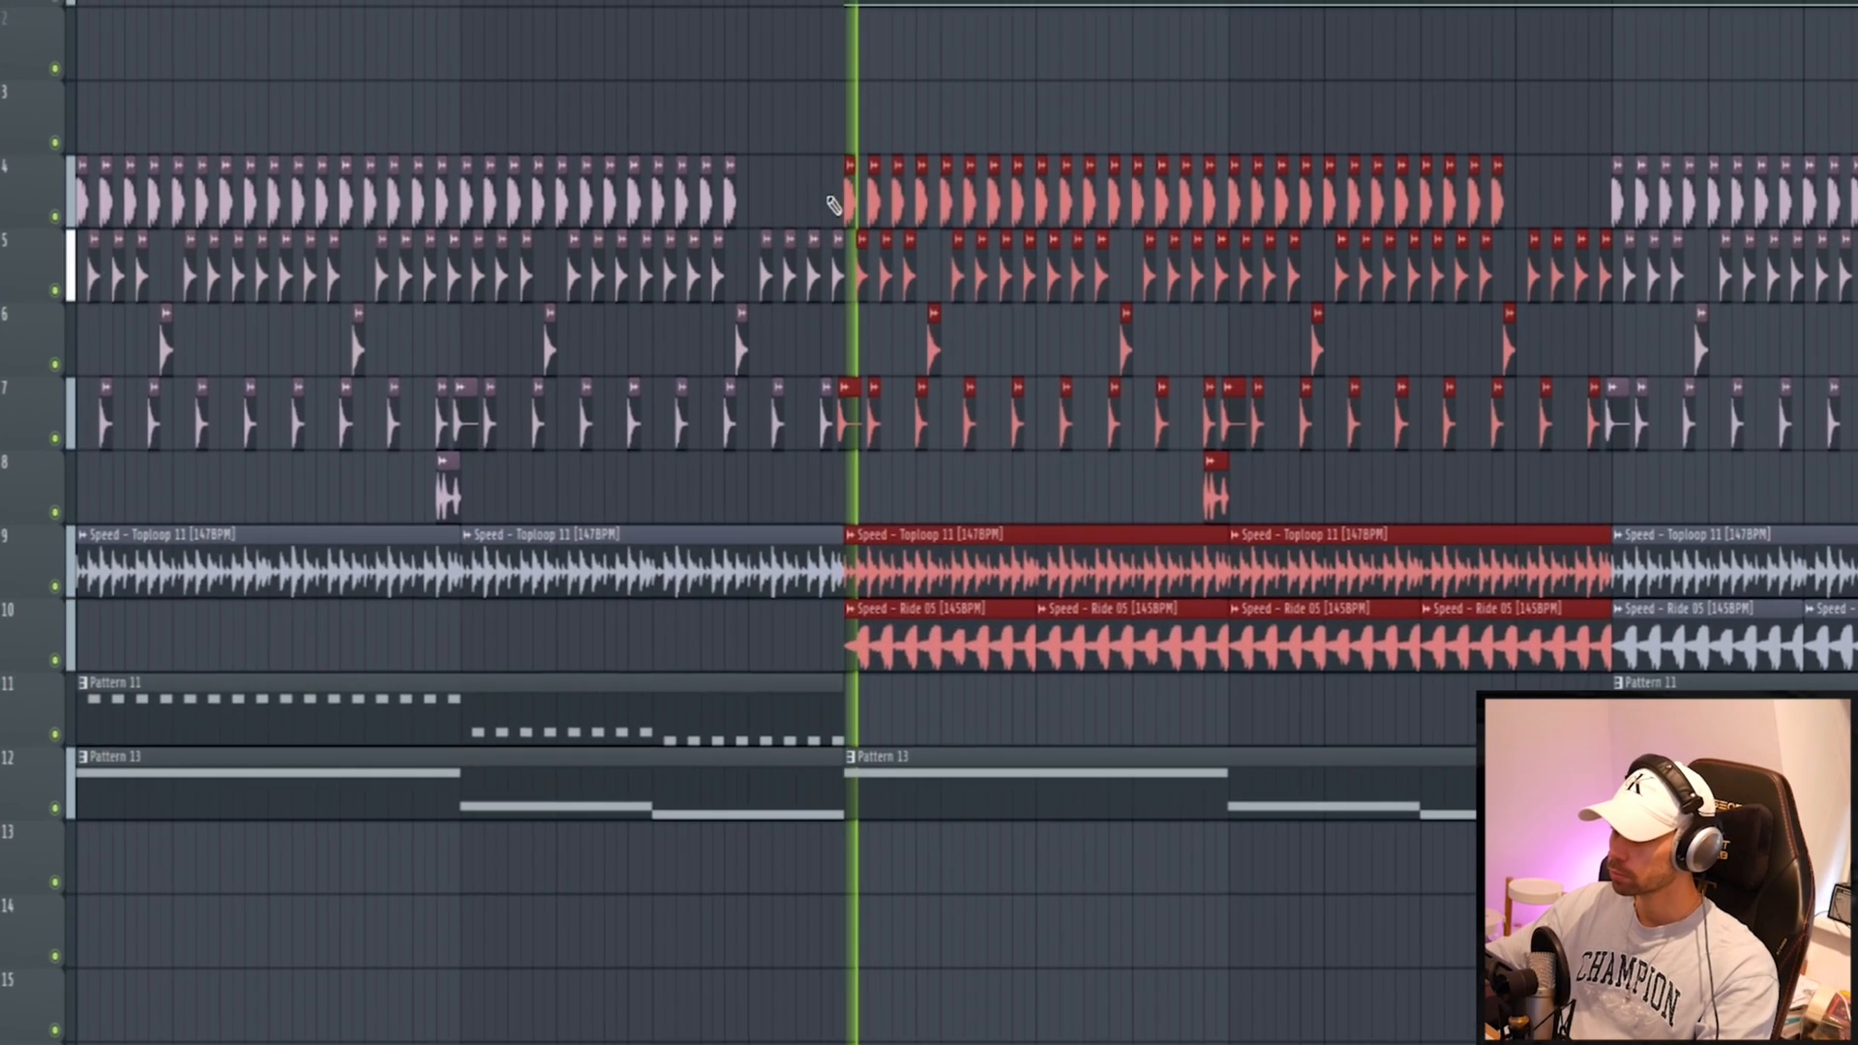
{"action": "mouse_move", "coordinate": [863, 197]}
{"action": "left_mouse_down"}
{"action": "mouse_move", "coordinate": [1408, 209]}
{"action": "mouse_move", "coordinate": [1552, 192]}
{"action": "left_mouse_up"}
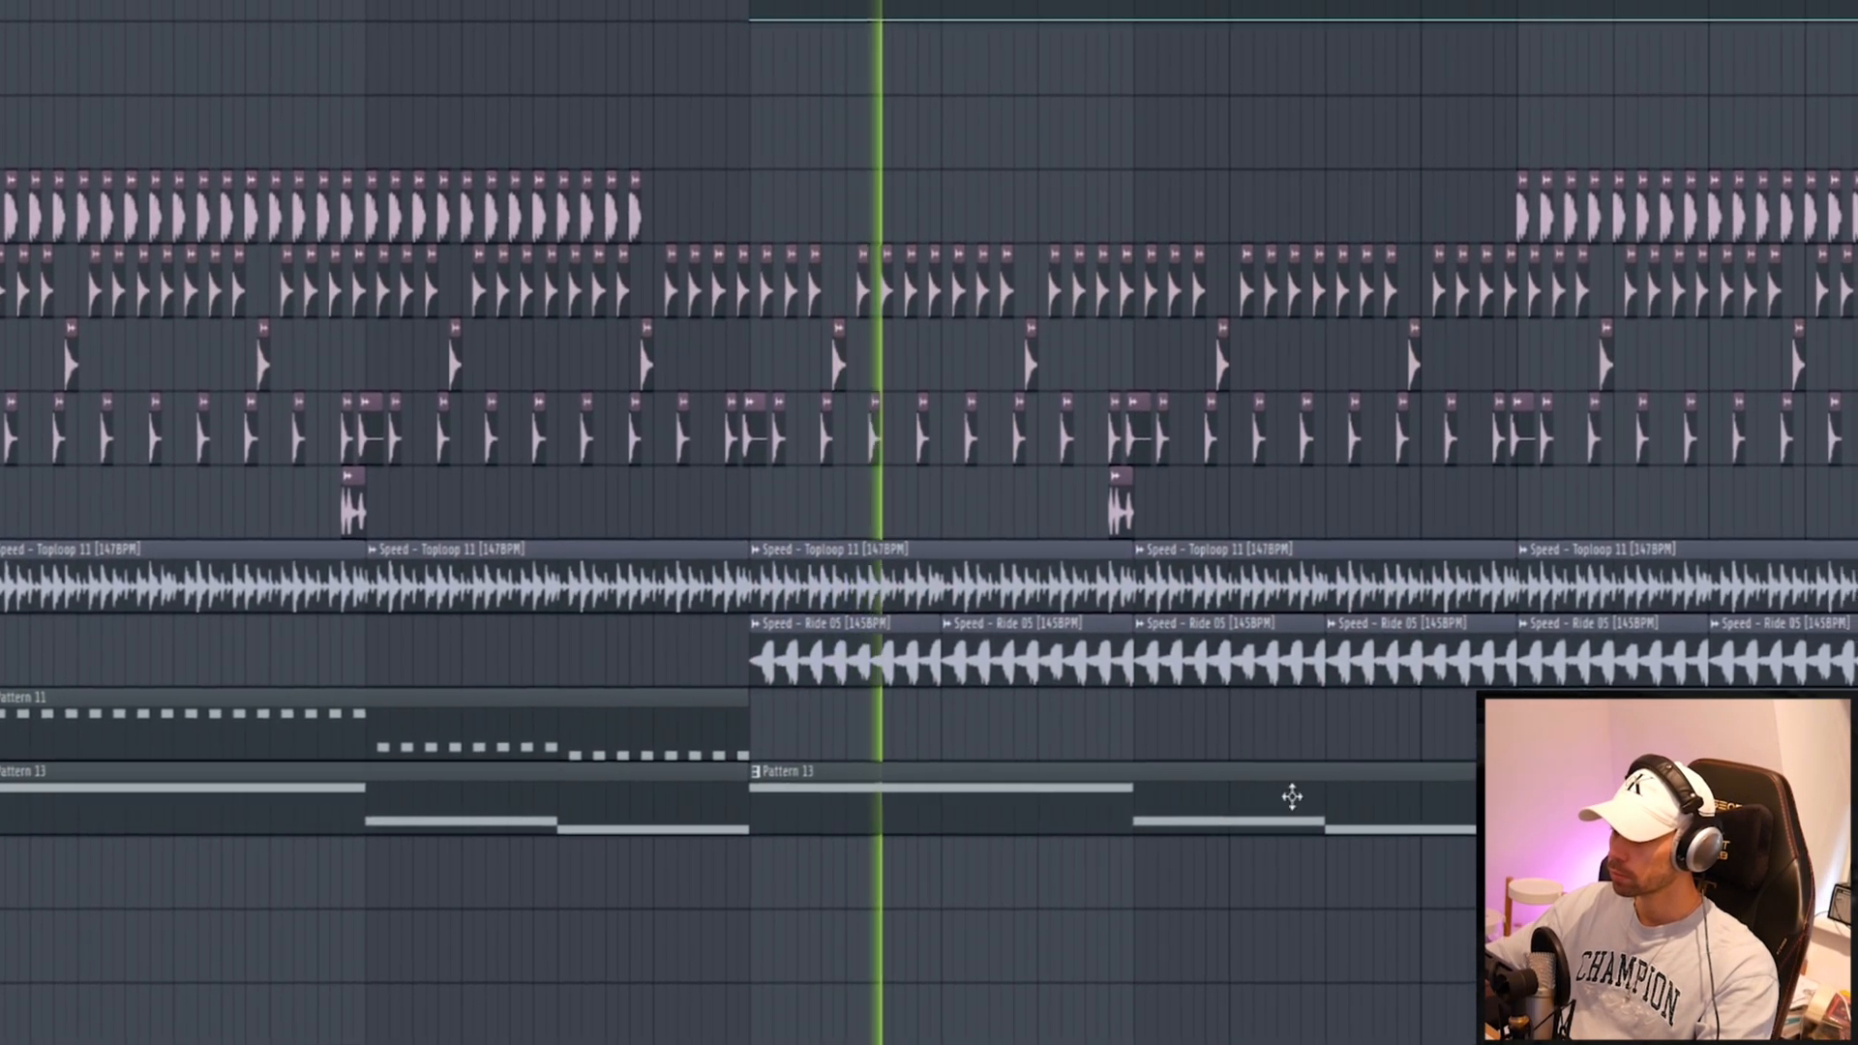
Trim the Toploop 11 and Ride 05 clips in the break so they end one bar before the drop
{"action": "scroll", "coordinate": [1330, 785], "scroll_direction": "up", "scroll_amount": 2}
{"action": "left_click_drag", "start_coordinate": [1498, 679], "coordinate": [1382, 631]}
{"action": "right_click", "coordinate": [1350, 569]}
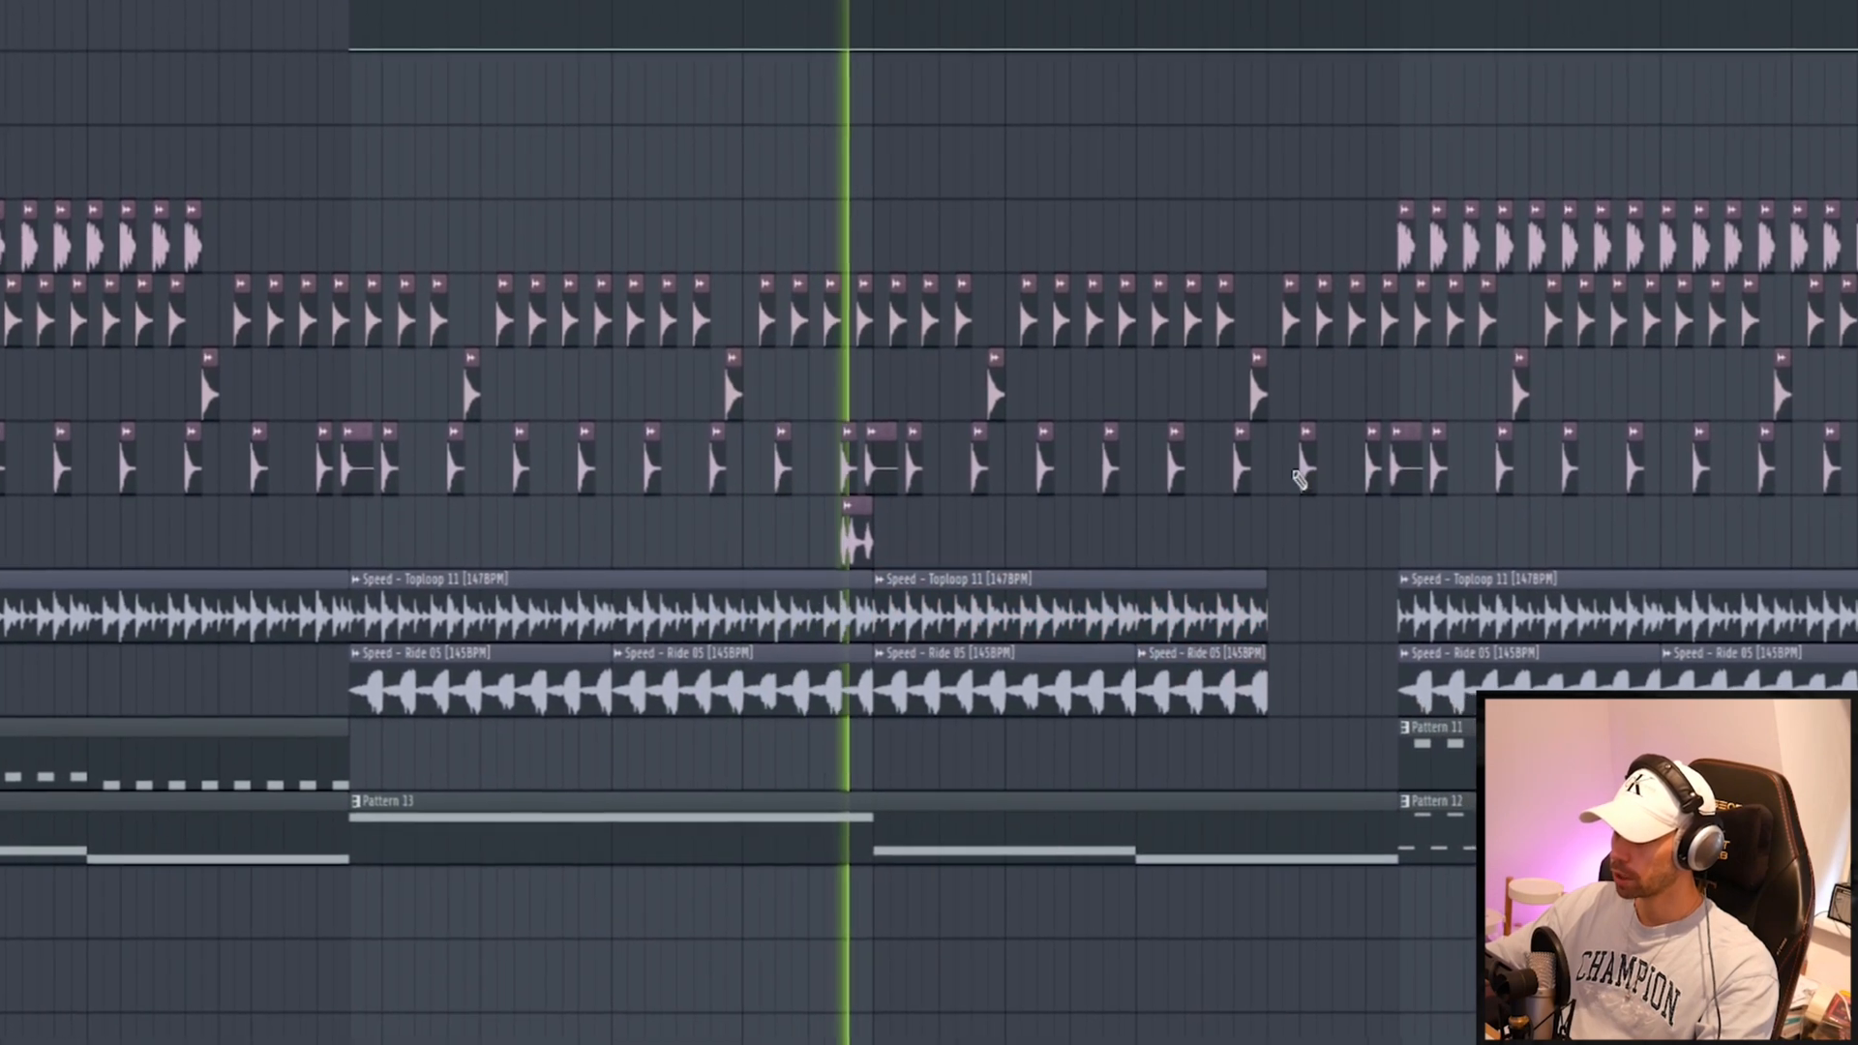
Delete the drum hits on Tracks 7 and 5 in the break's last bar
{"action": "right_click", "coordinate": [1330, 475]}
{"action": "right_click", "coordinate": [1397, 474]}
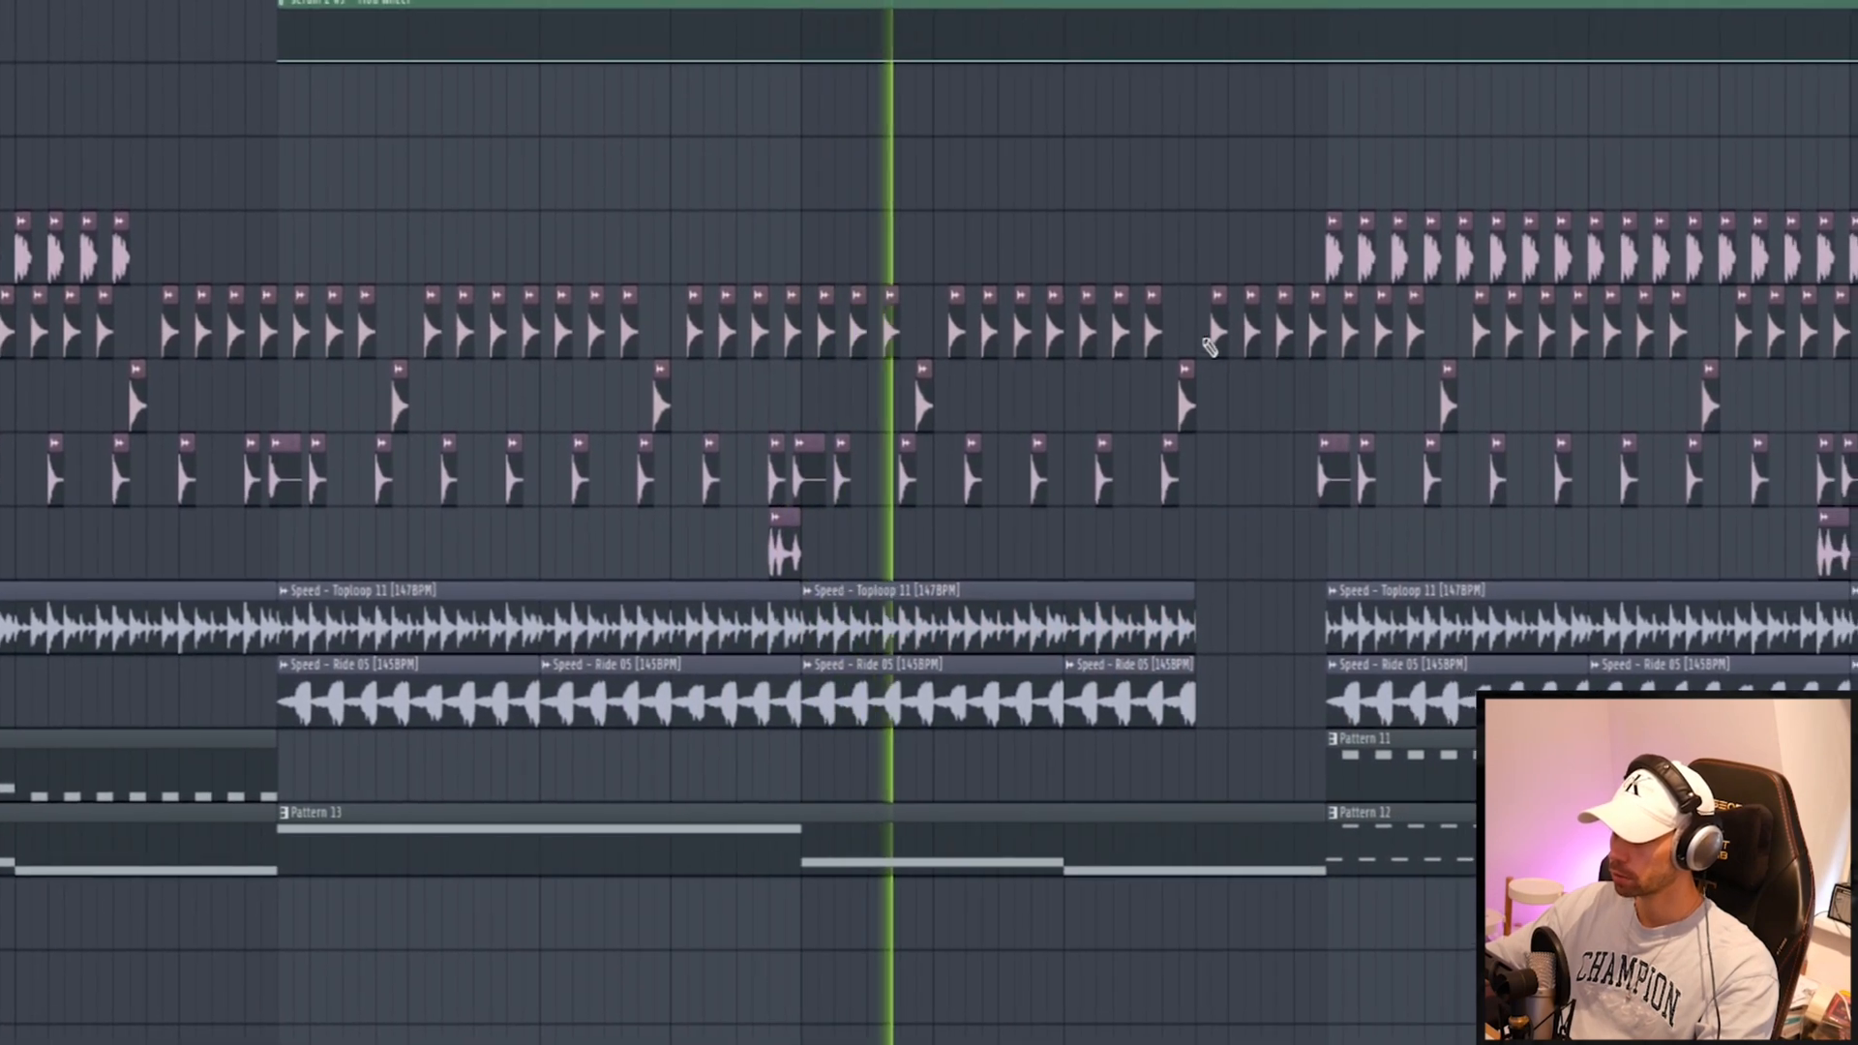
{"action": "right_click", "coordinate": [1217, 329]}
{"action": "right_click", "coordinate": [1251, 329]}
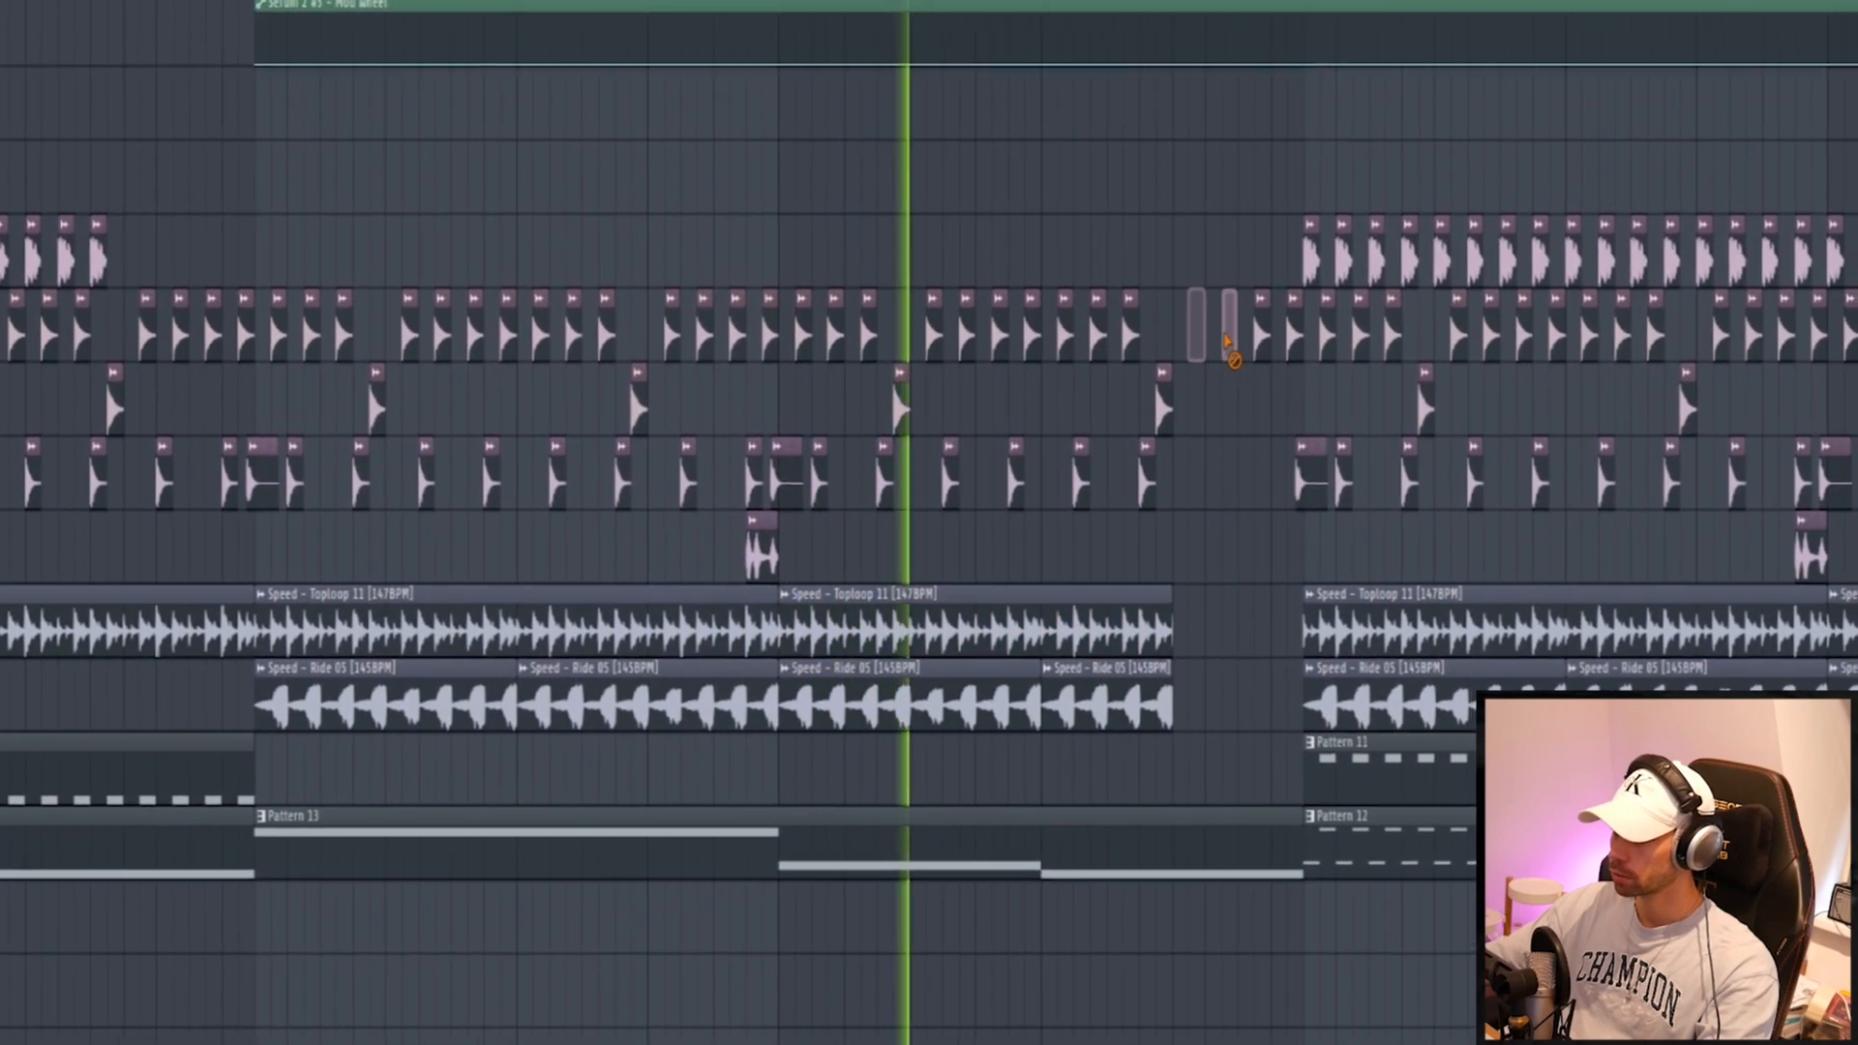
{"action": "right_click", "coordinate": [1283, 329]}
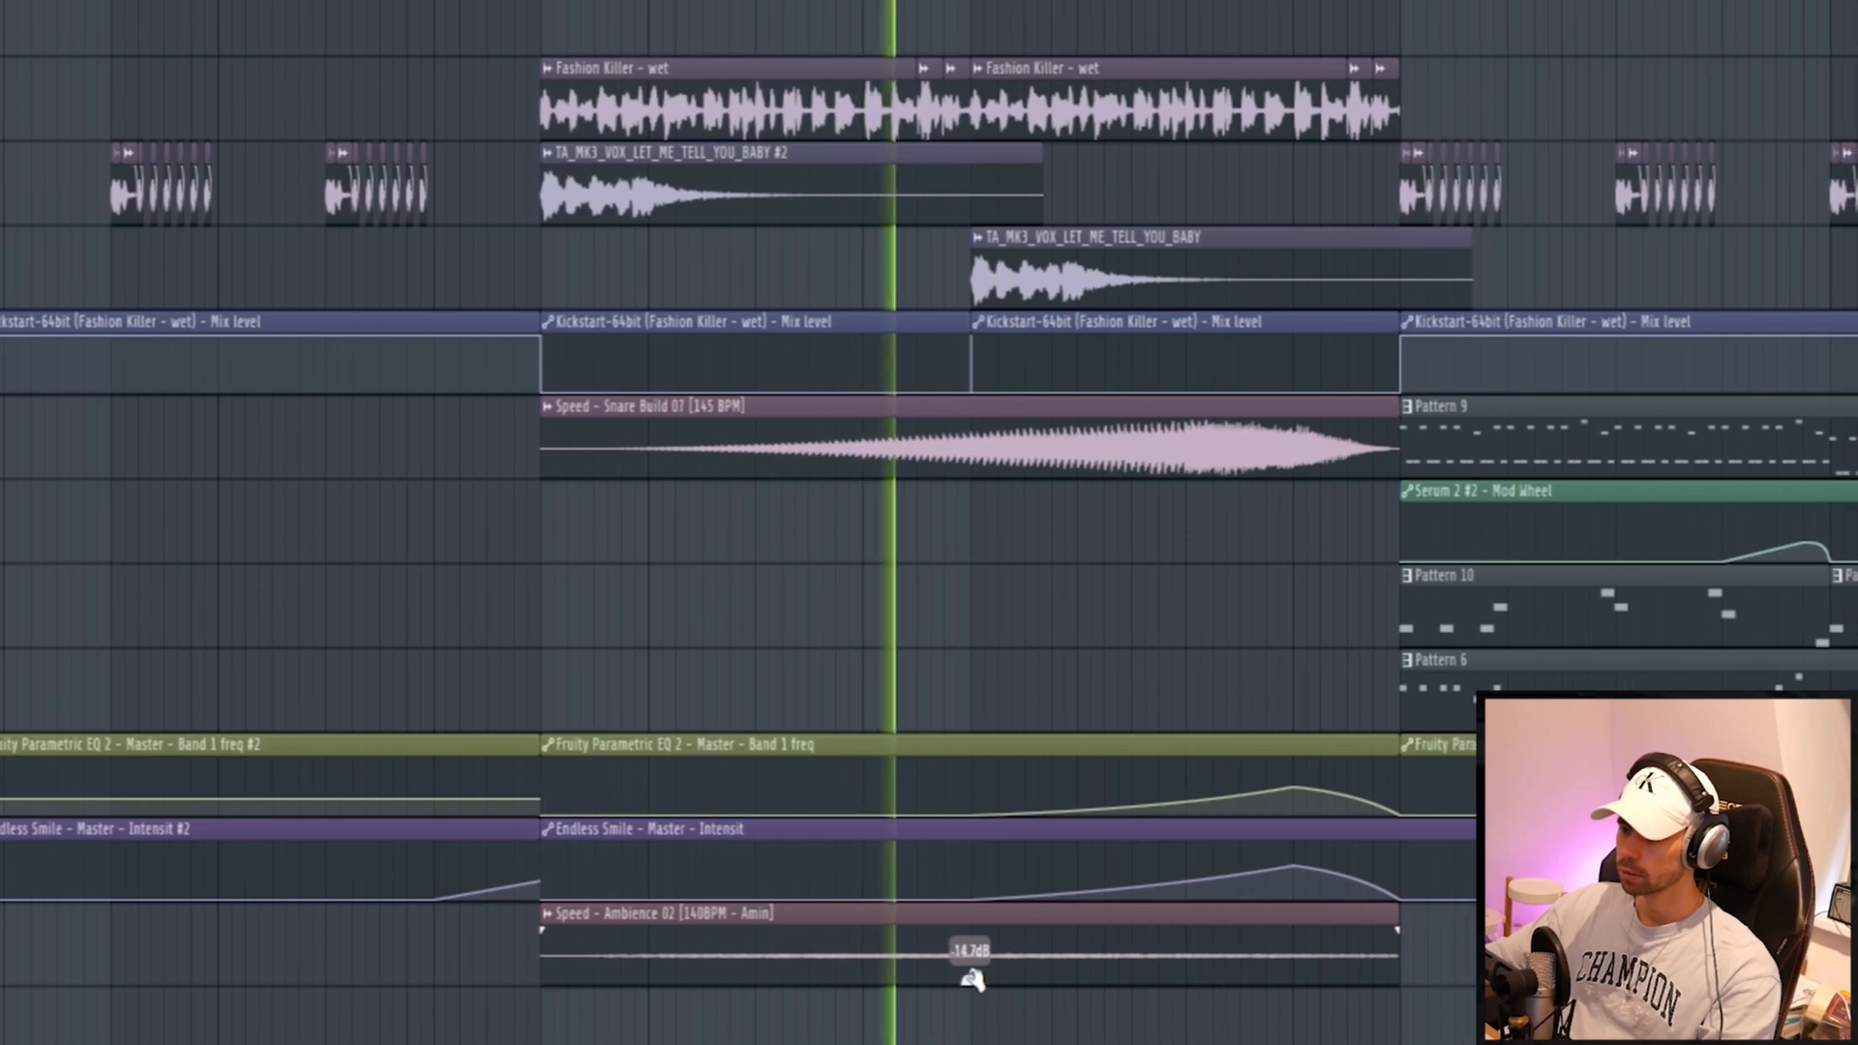
Review the break's vocal, Snare Build 07, Ambience 02 and Pattern 8 layers during playback
{"action": "scroll", "coordinate": [770, 871], "scroll_direction": "up", "scroll_amount": 2}
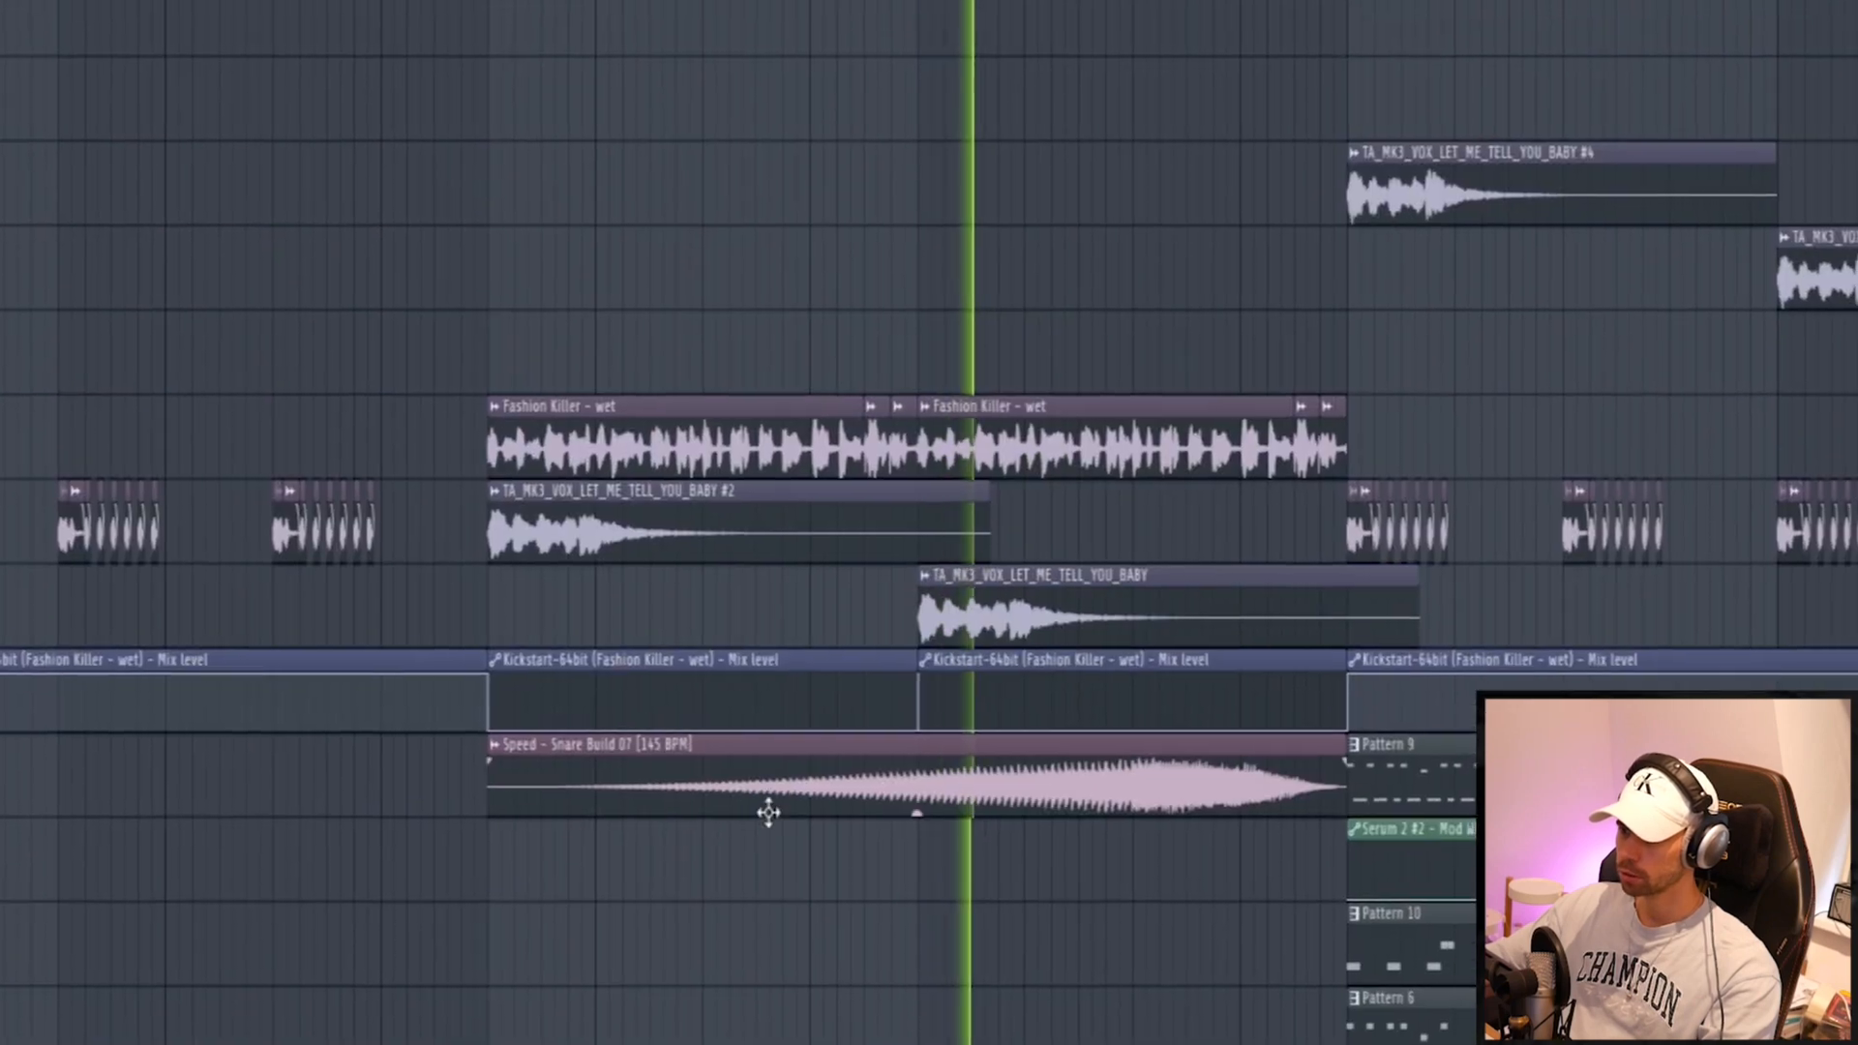
{"action": "scroll", "coordinate": [759, 888], "scroll_direction": "down", "scroll_amount": 2}
{"action": "scroll", "coordinate": [681, 869], "scroll_direction": "up", "scroll_amount": 2}
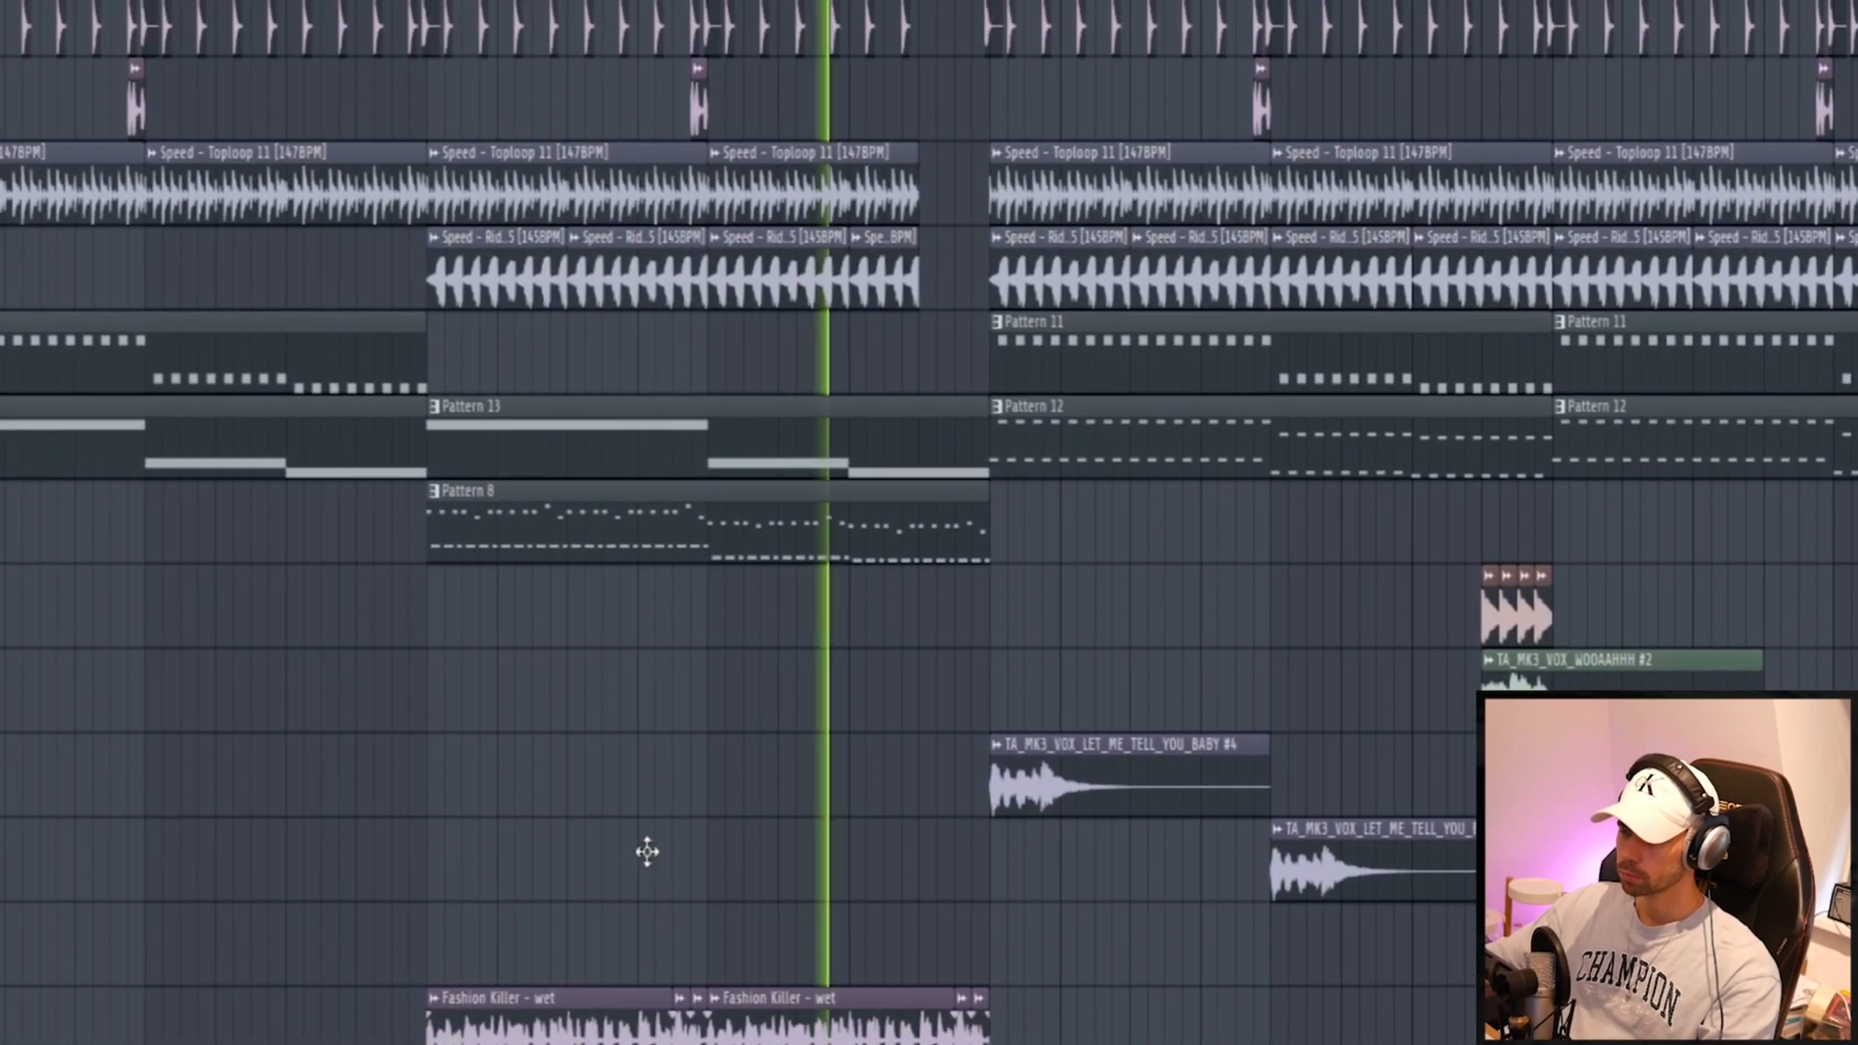